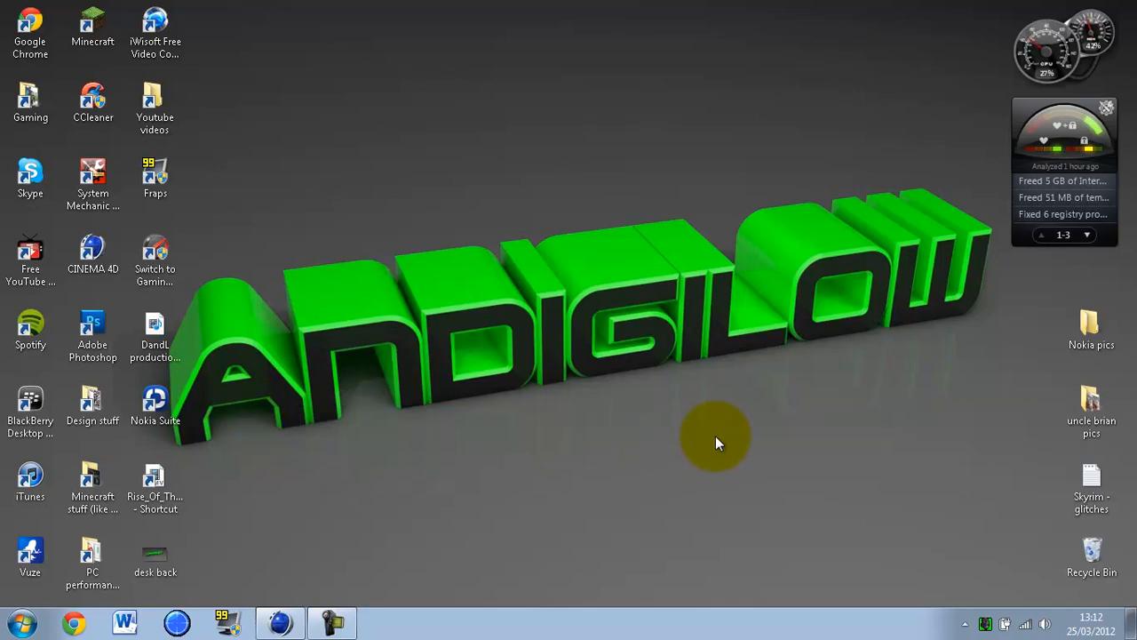
- Open the Windows screen resolution settings to check the display's resolution
drag(1038, 432, 273, 415)
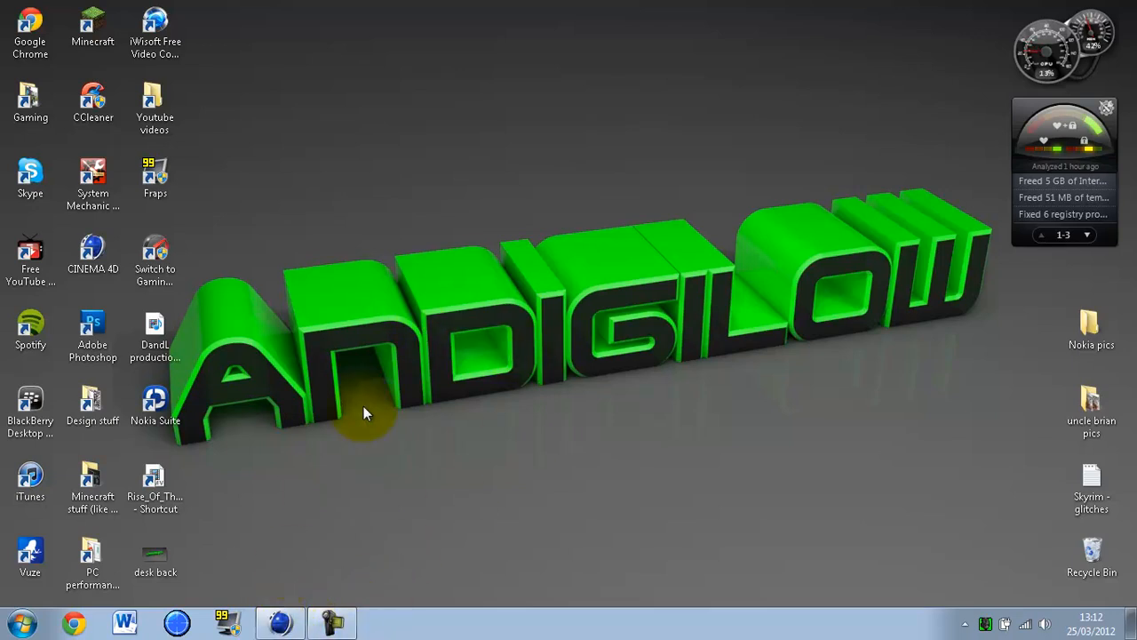
right_click(526, 284)
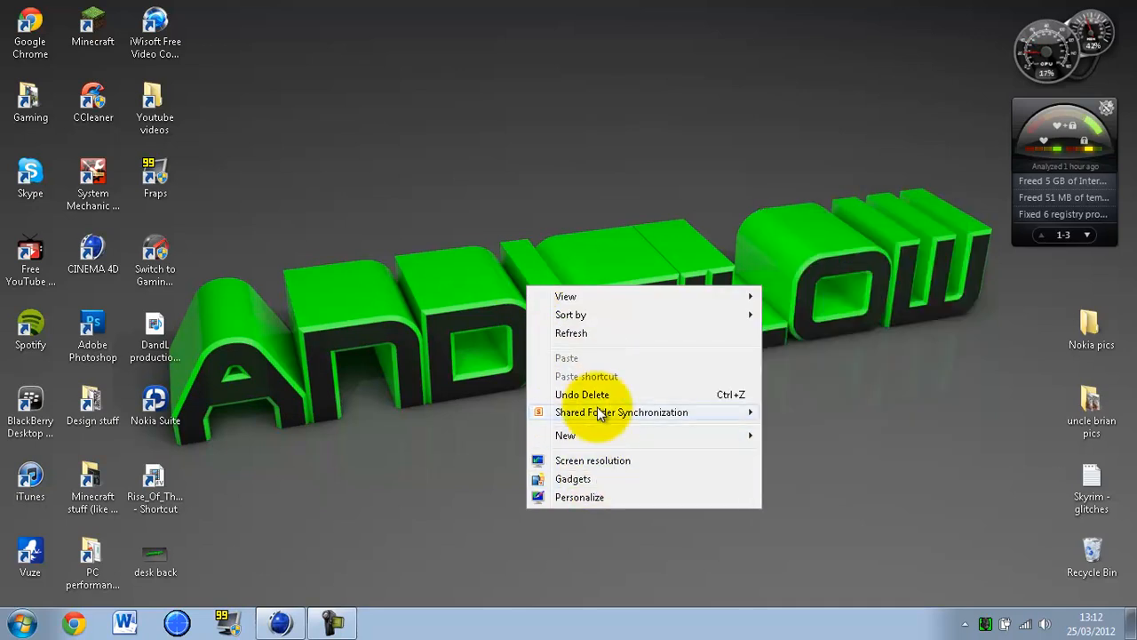
right_click(435, 323)
click(522, 239)
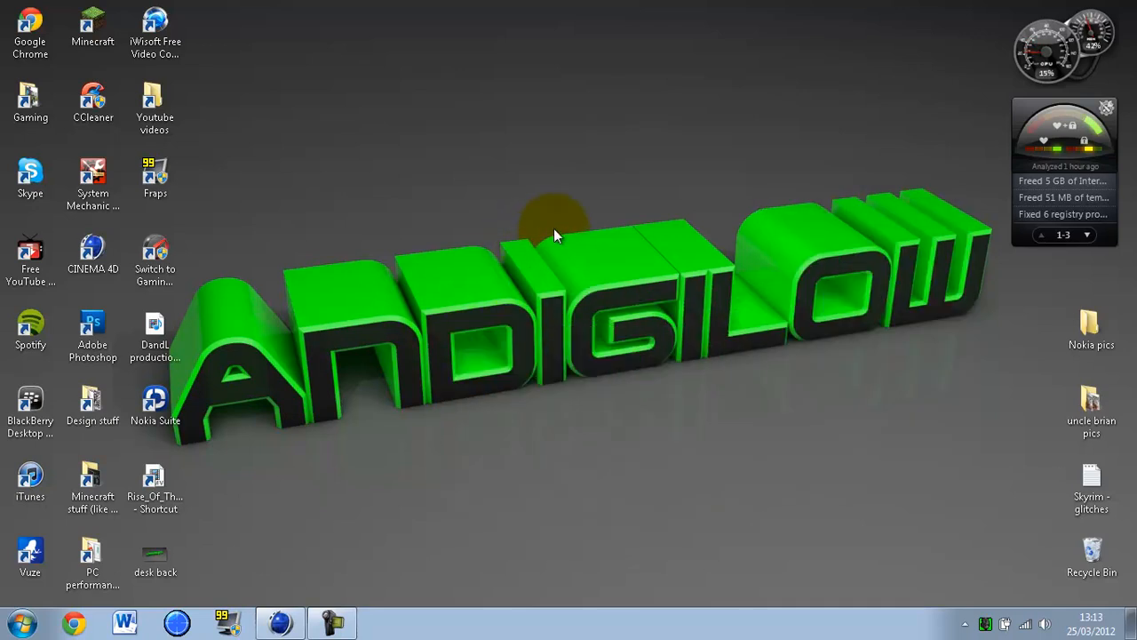
right_click(576, 280)
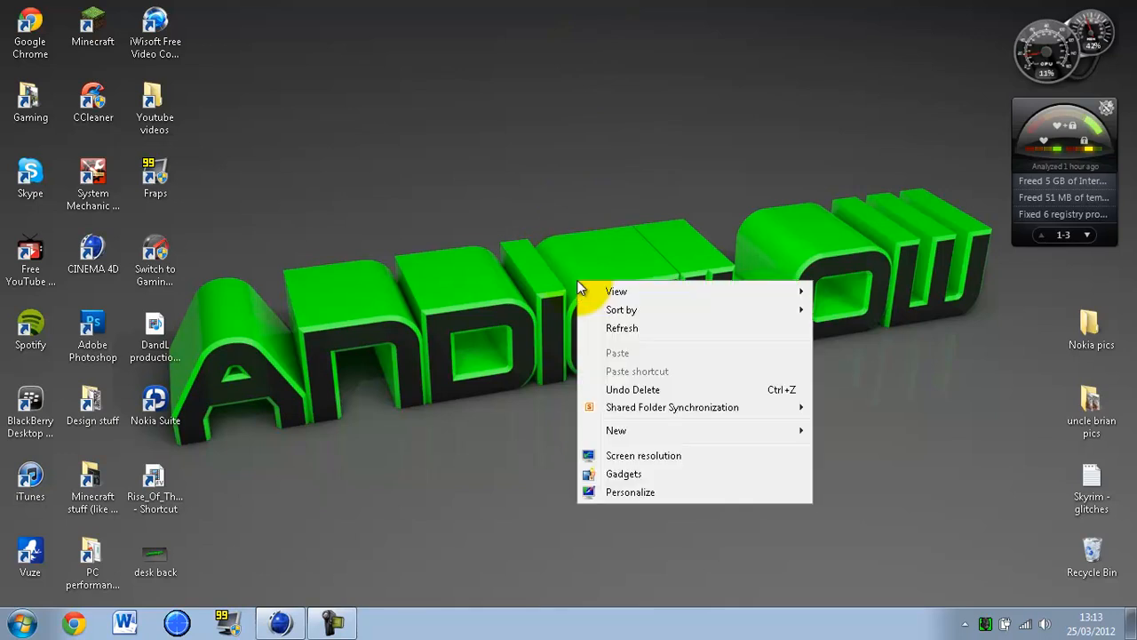
click(681, 456)
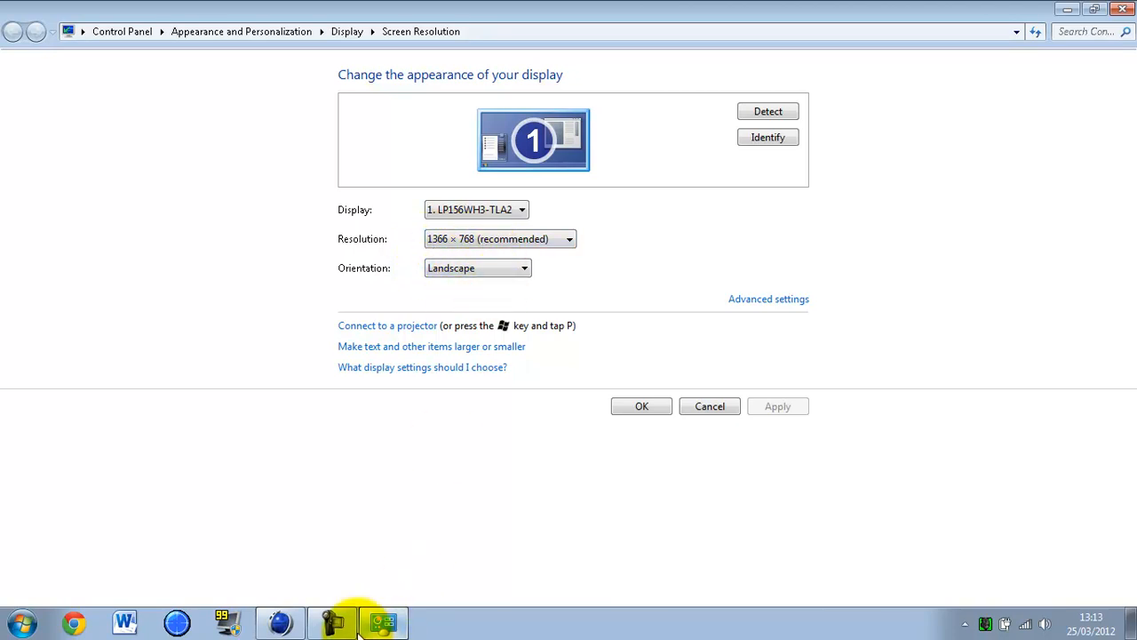
- Switch to CINEMA 4D and create a new empty project
click(281, 623)
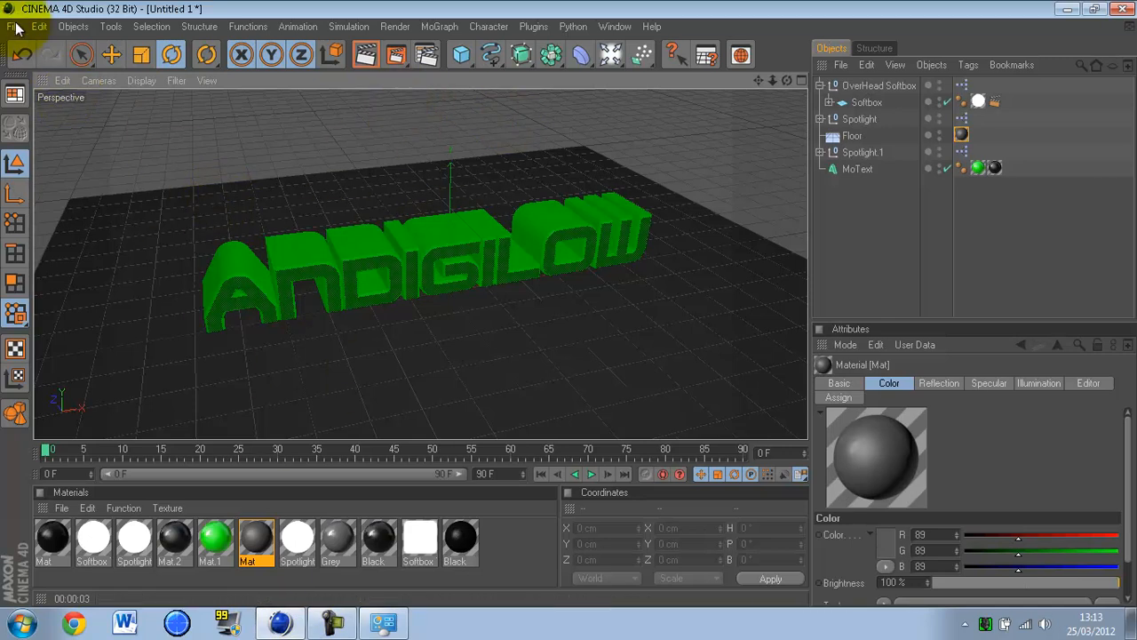
click(1129, 624)
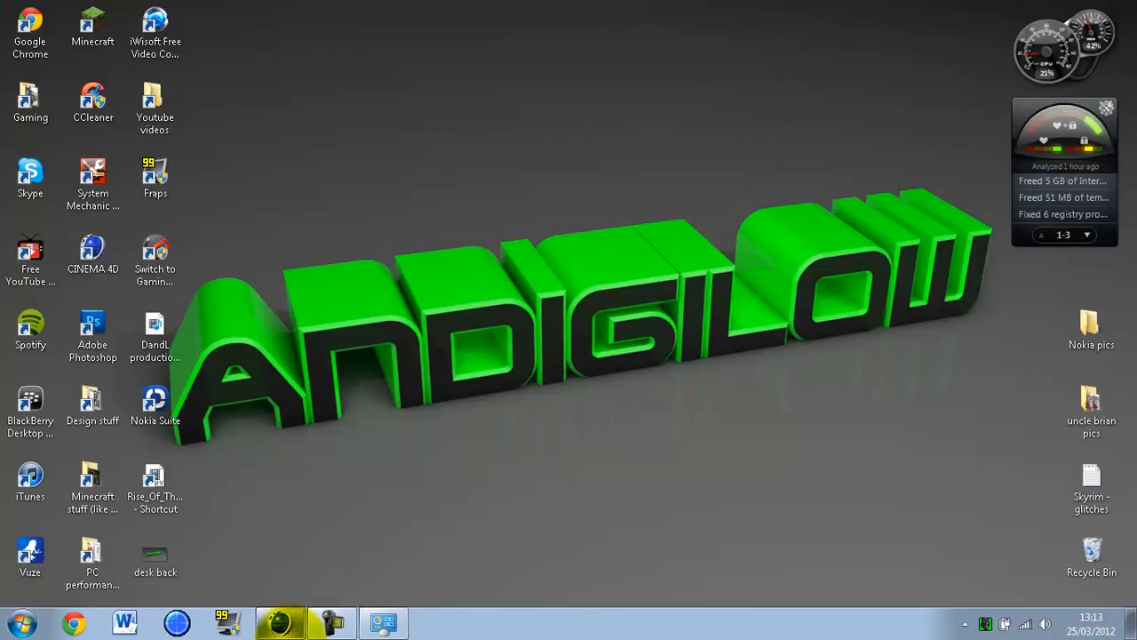
click(280, 622)
click(14, 25)
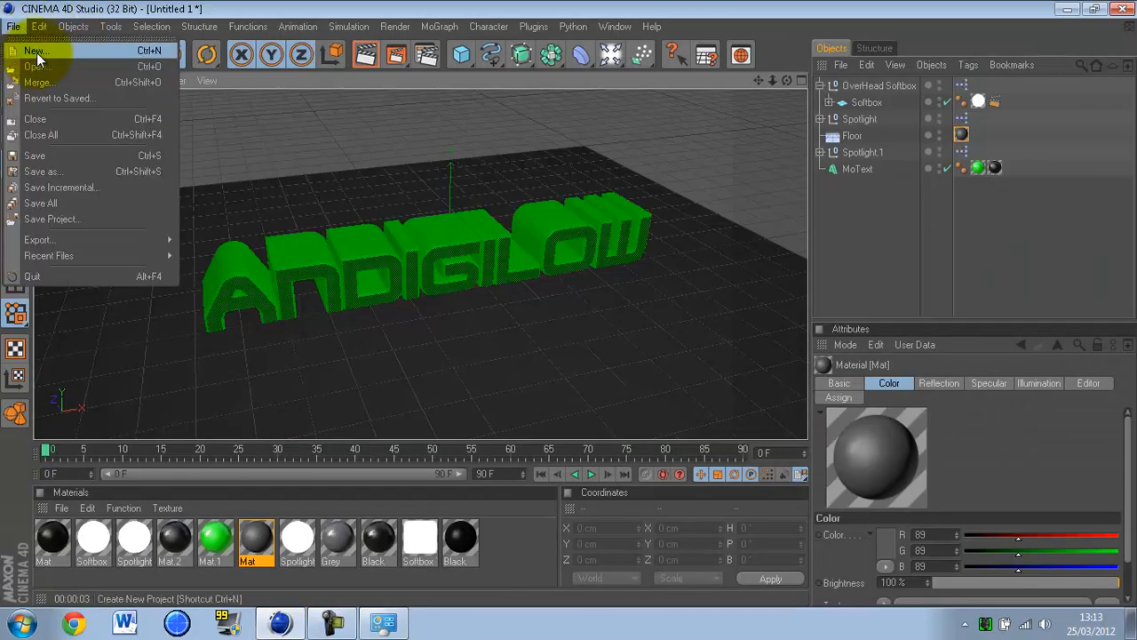
click(37, 53)
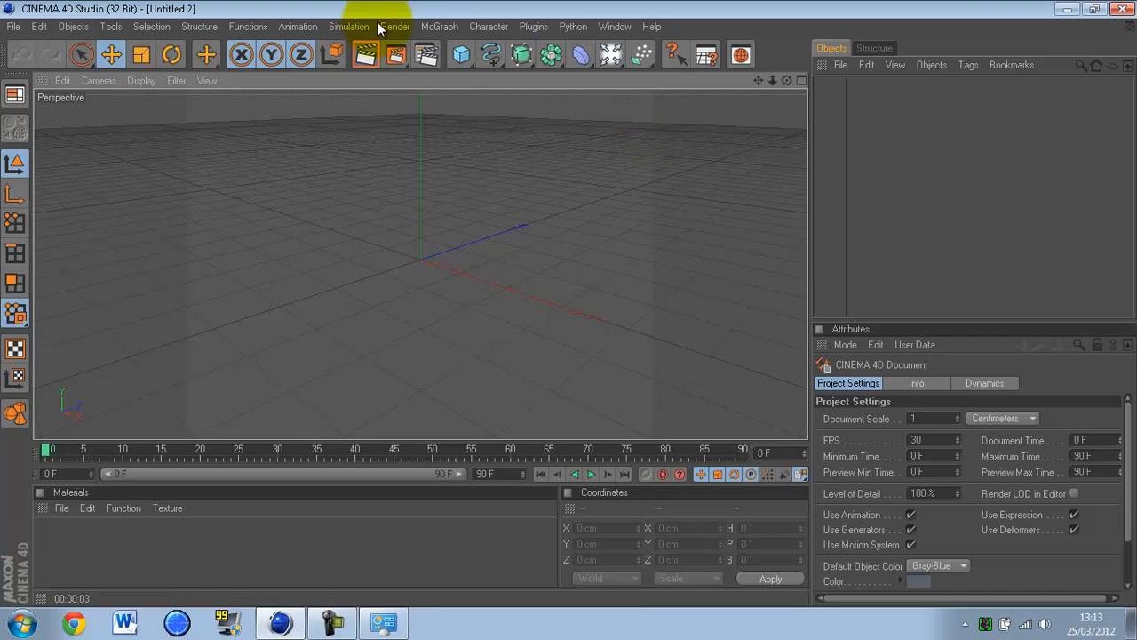
- Set the output width to 1366 pixels in the render settings, matching the Windows screen resolution
click(425, 56)
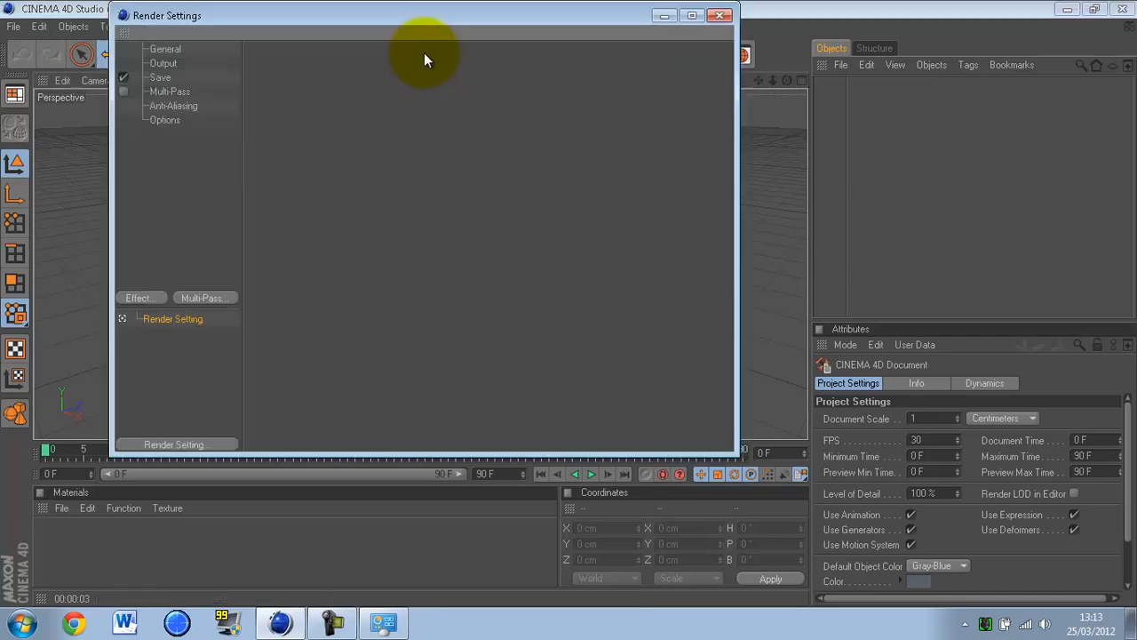
click(168, 50)
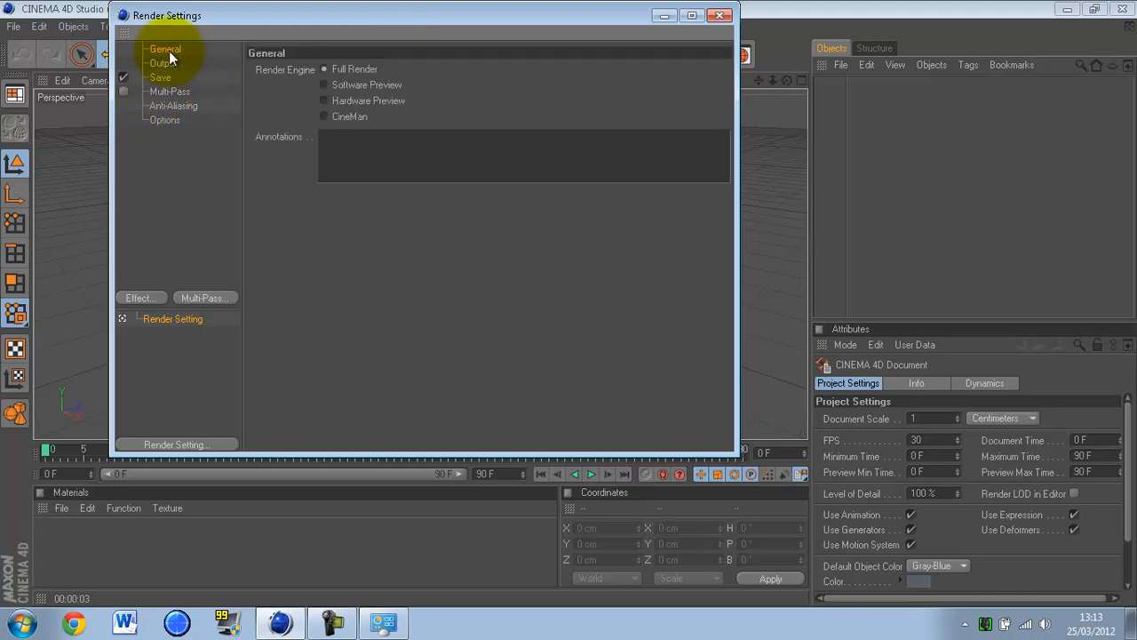
click(169, 63)
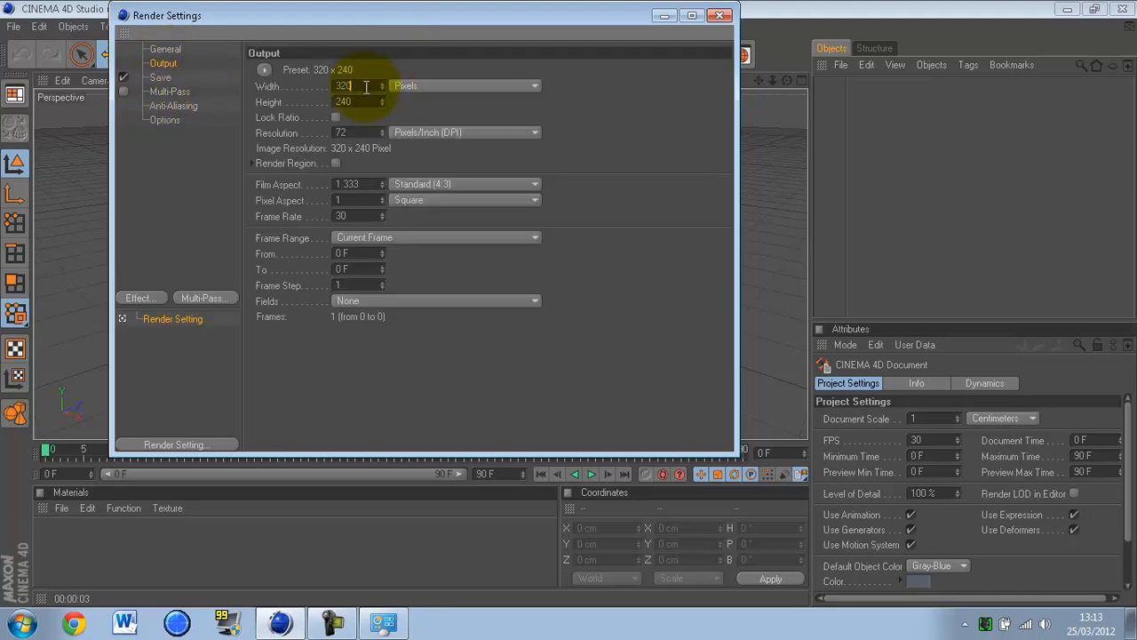
double_click(344, 85)
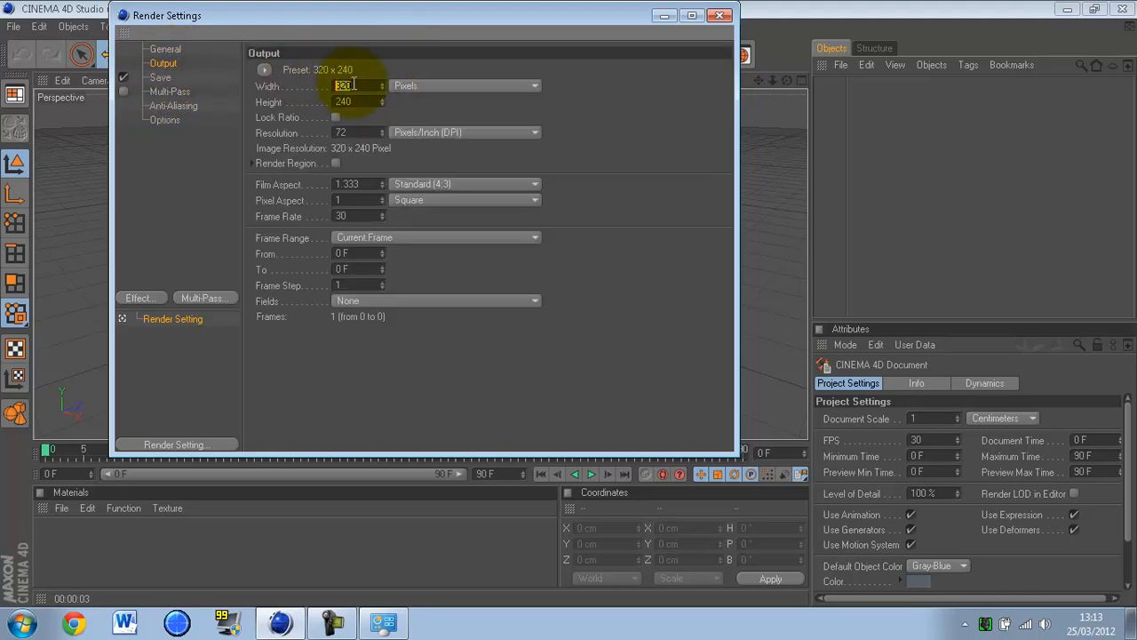
click(381, 622)
click(278, 626)
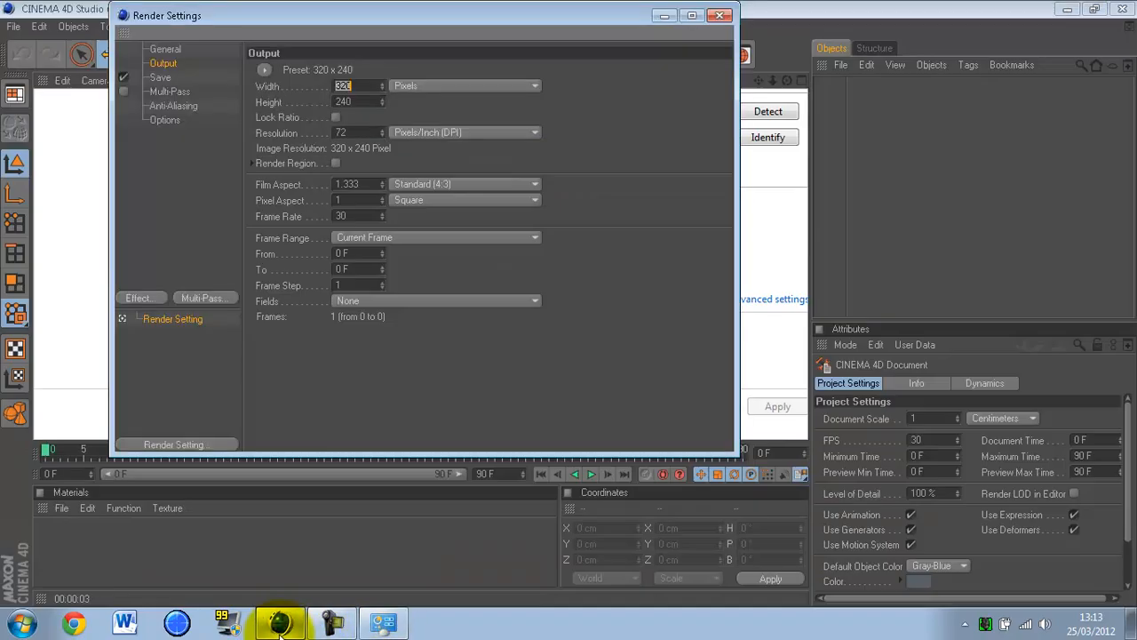
text(1366)
- Set the render output height to 768 pixels, matching the Windows screen resolution
drag(371, 101, 243, 117)
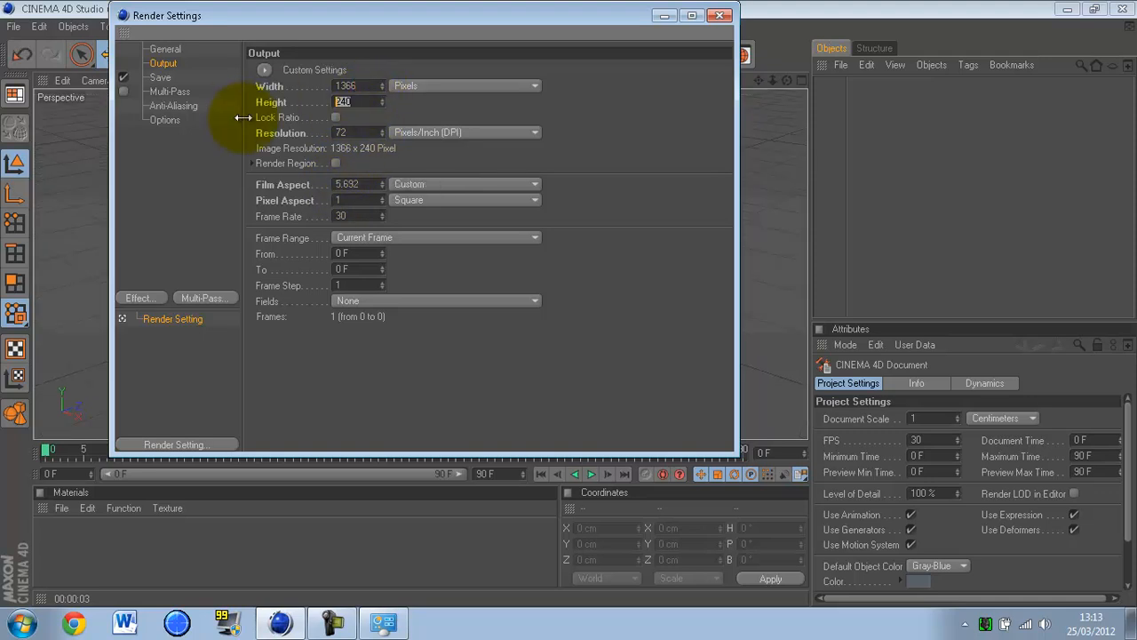
click(382, 624)
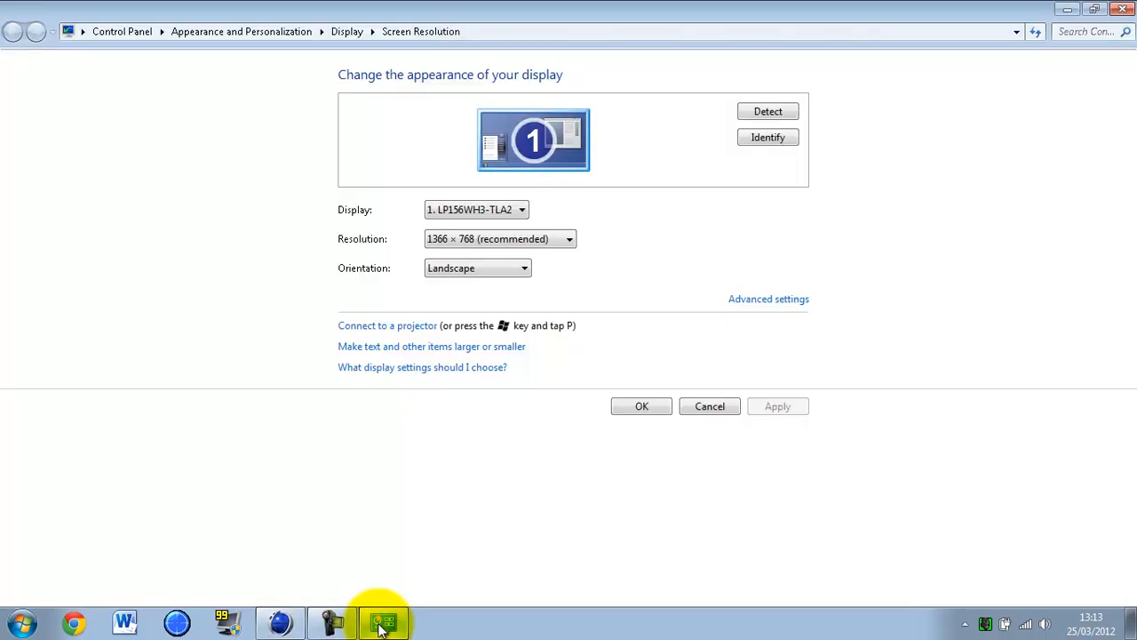
mouse_move(329, 625)
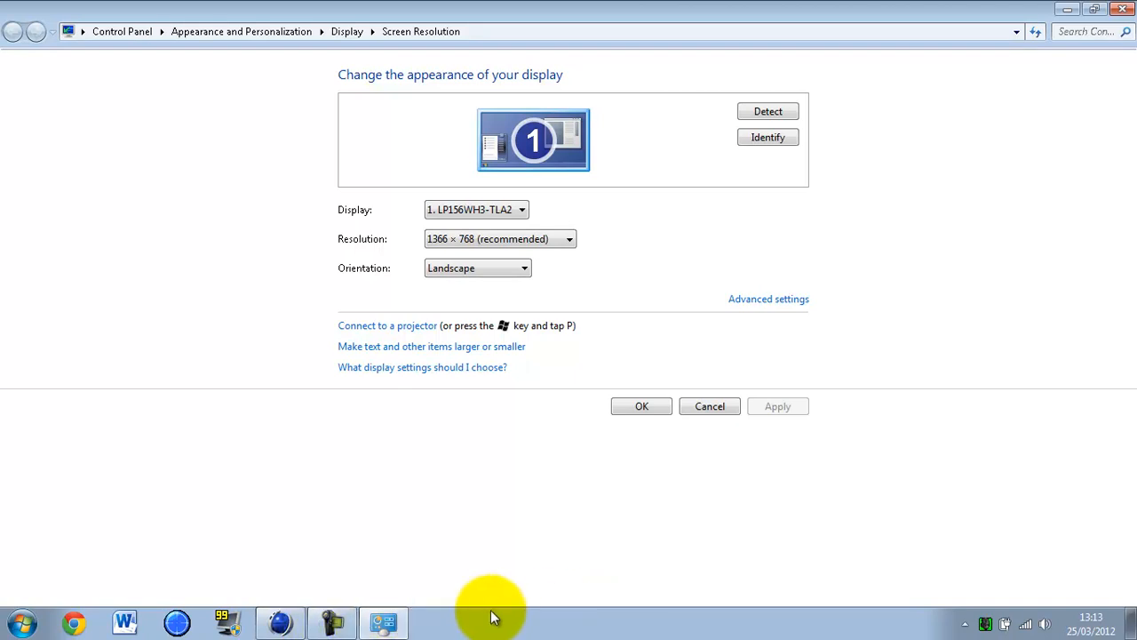
click(279, 622)
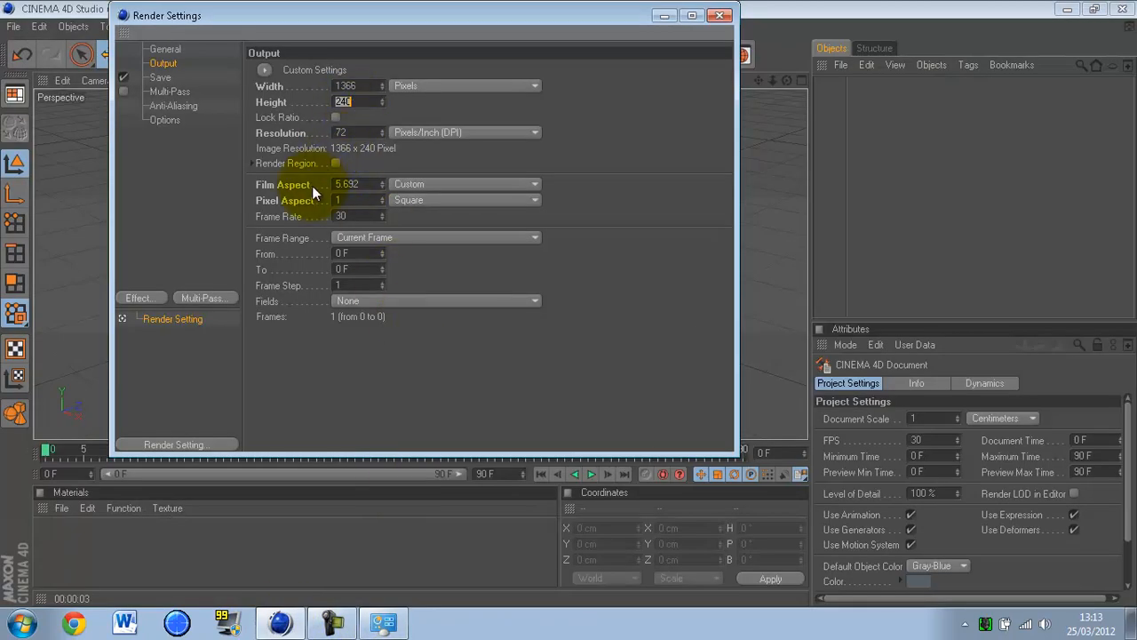
text(768)
key(Return)
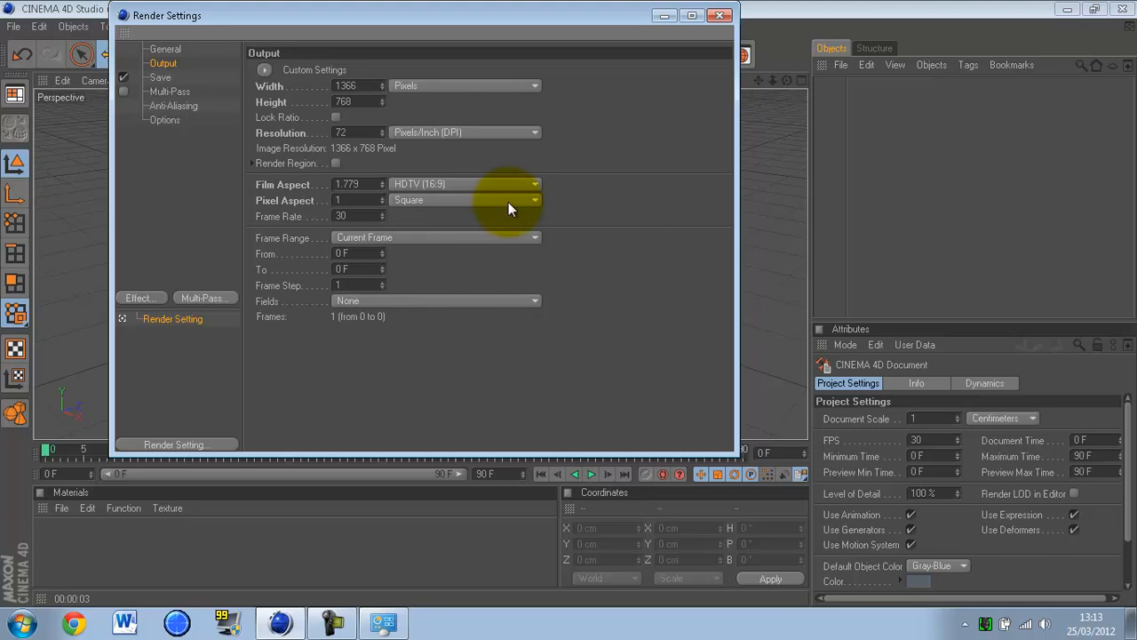
- Set the rendered image to save over the existing "desk back" JPG file on the Desktop
click(169, 79)
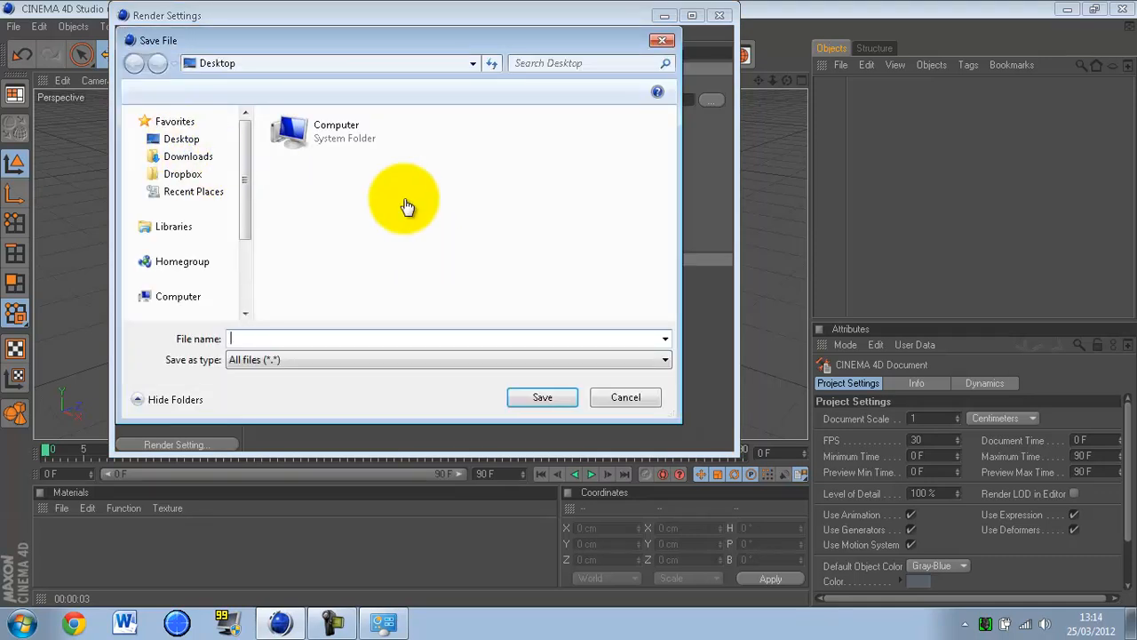
drag(668, 133, 664, 238)
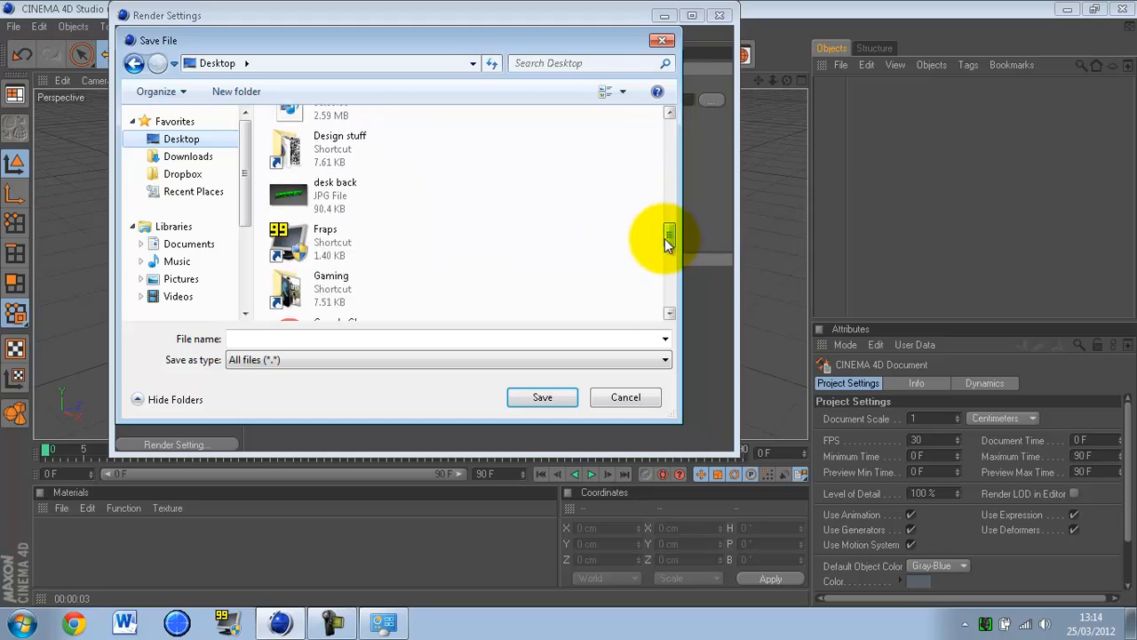
click(374, 208)
click(267, 337)
click(280, 337)
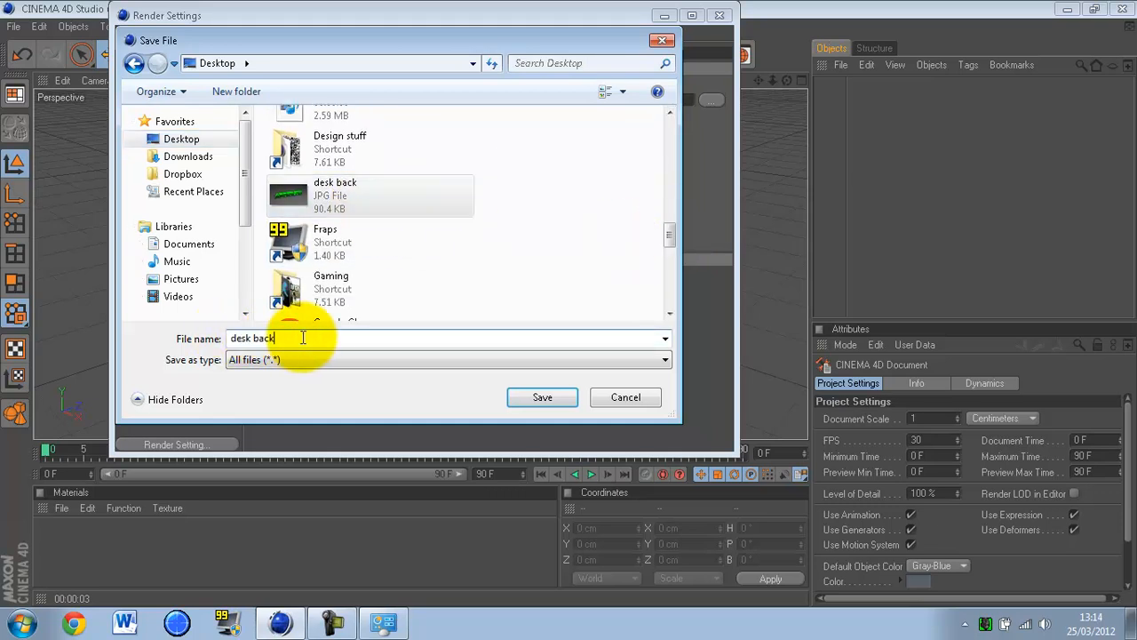
click(543, 396)
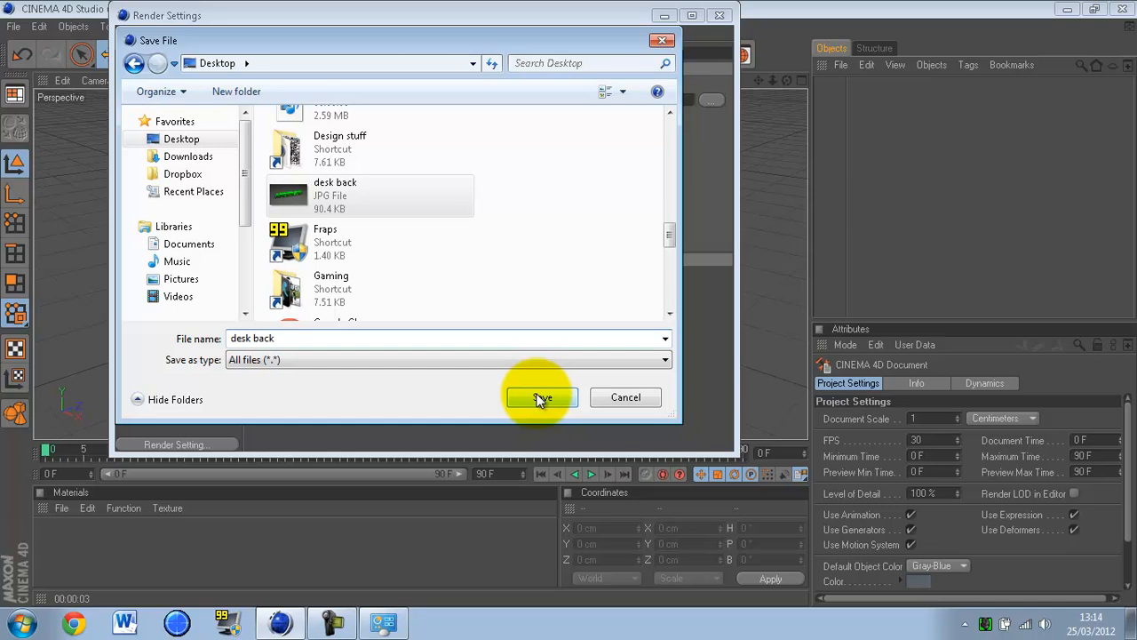
click(618, 316)
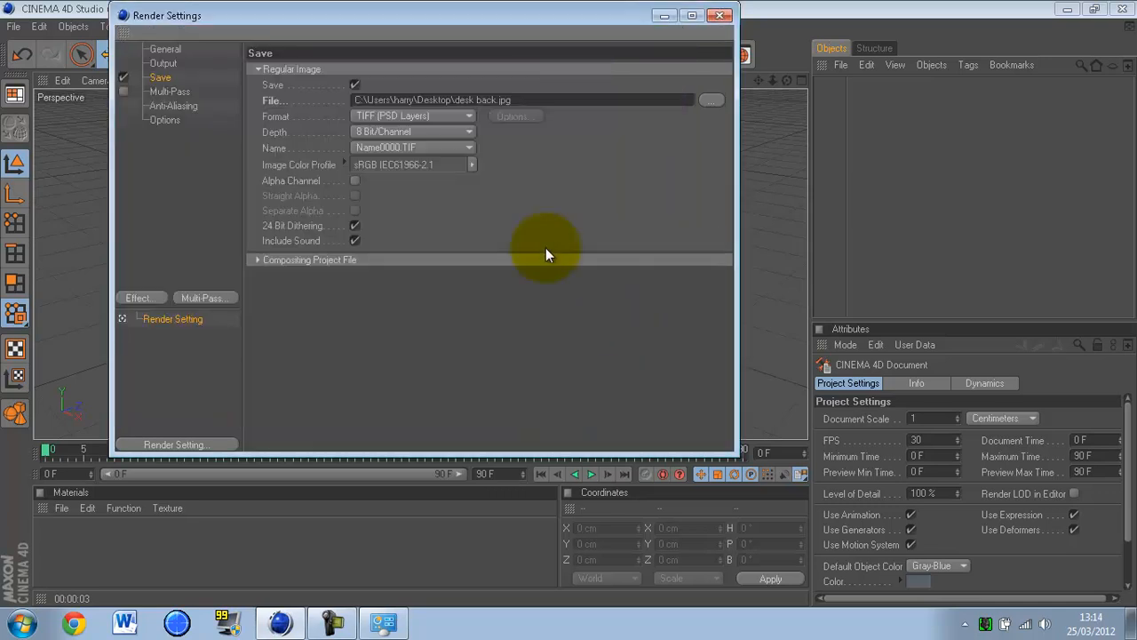
- Set the render save format to JPEG and close the render settings
click(472, 120)
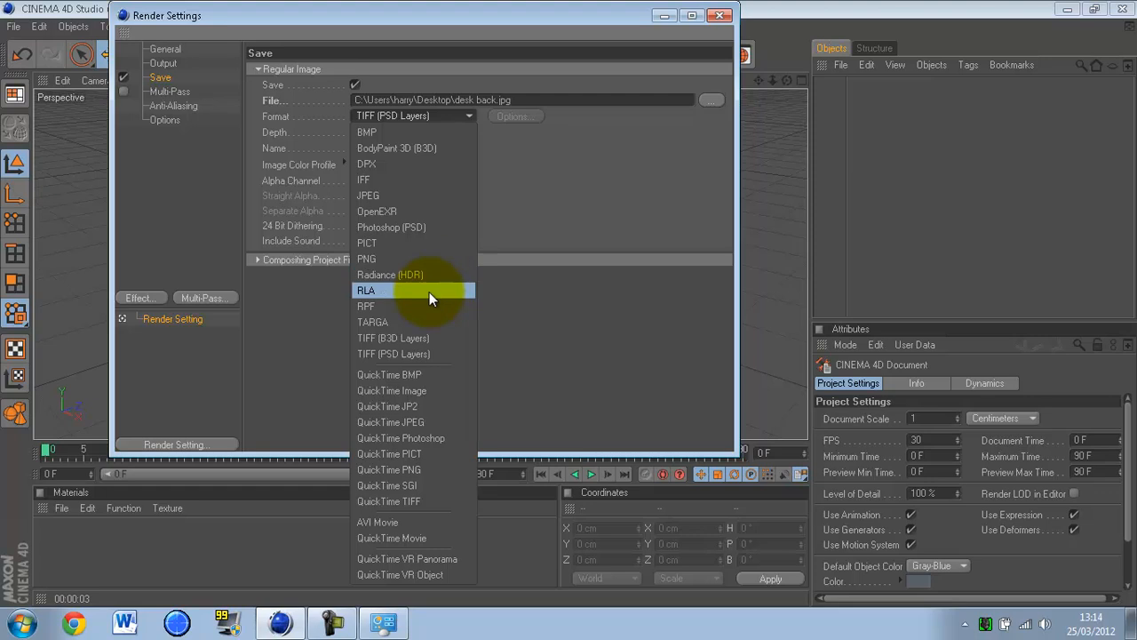
click(382, 196)
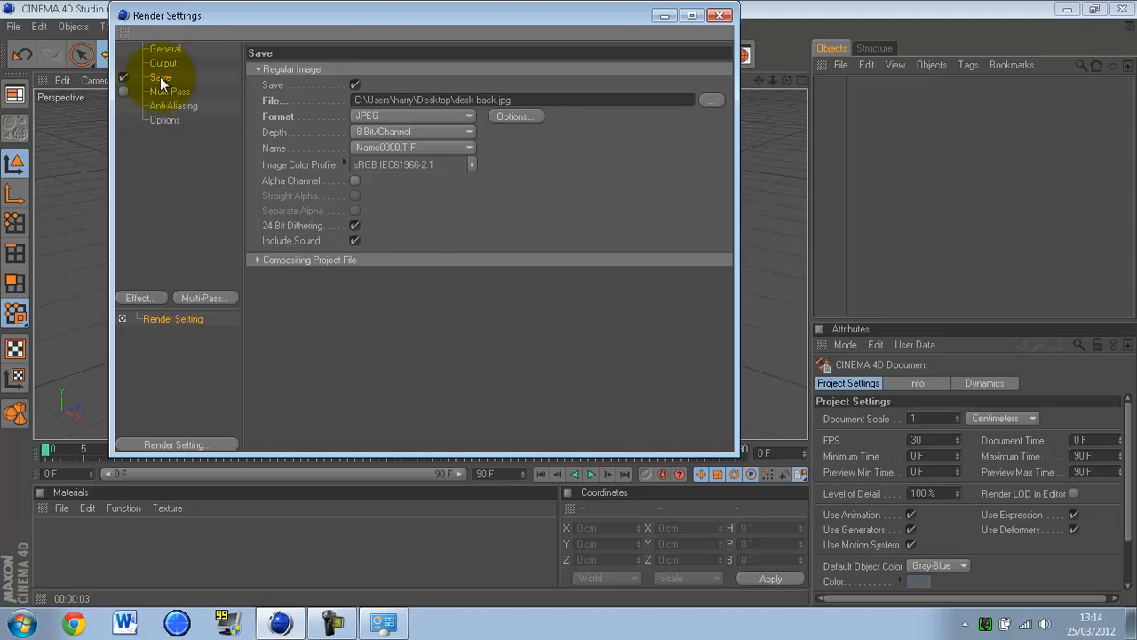
click(722, 17)
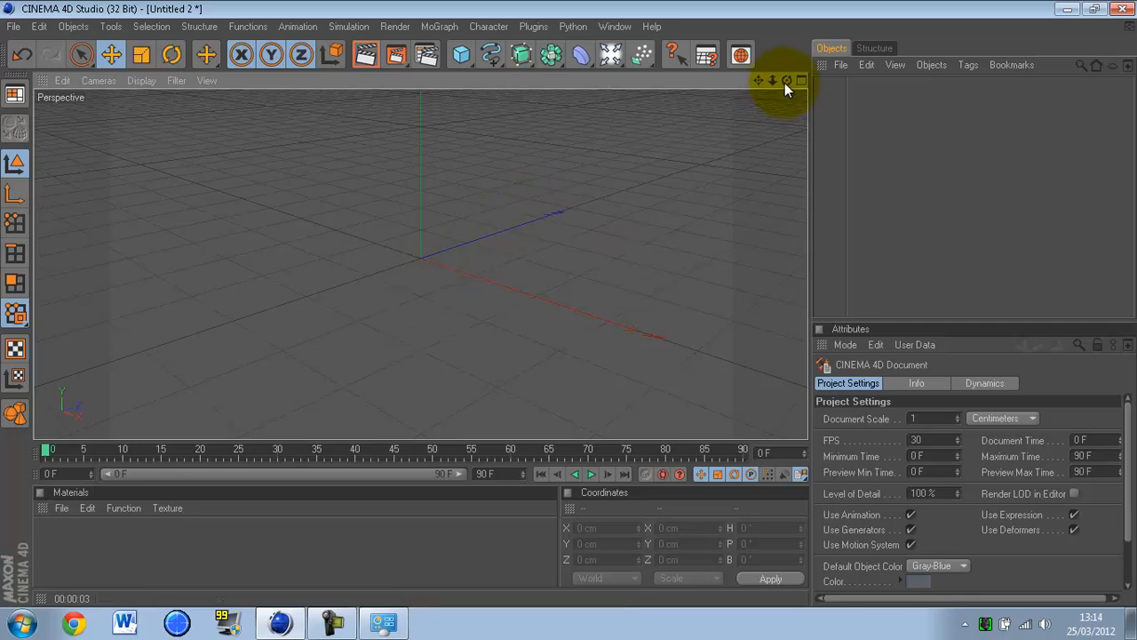
- Add a MoText object to the empty scene, viewed from the front
drag(787, 80, 628, 201)
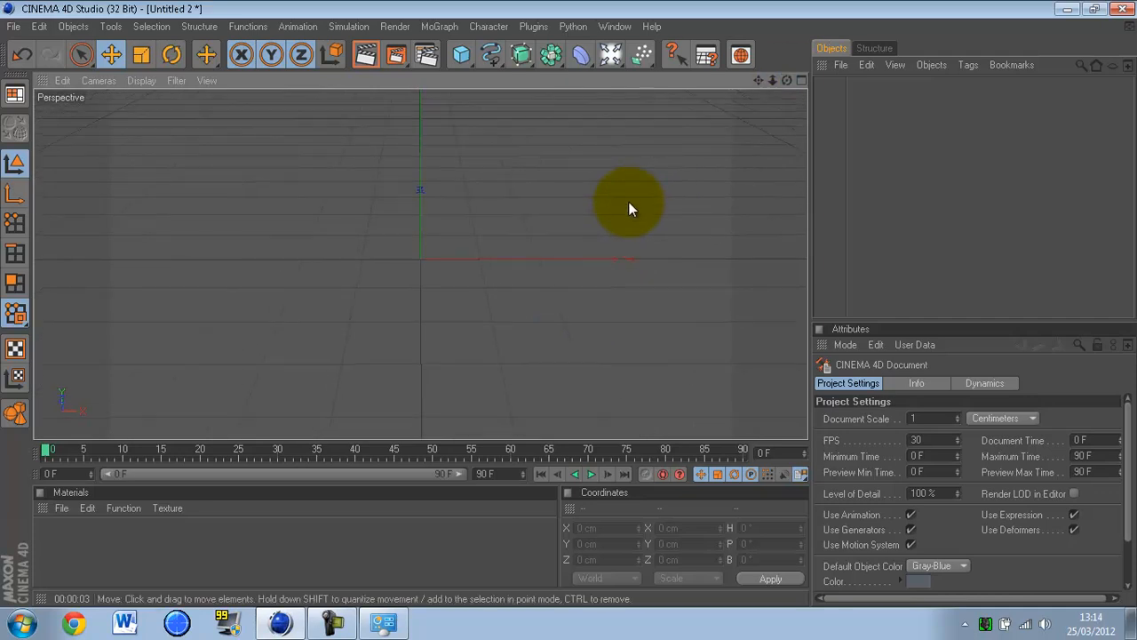
click(441, 25)
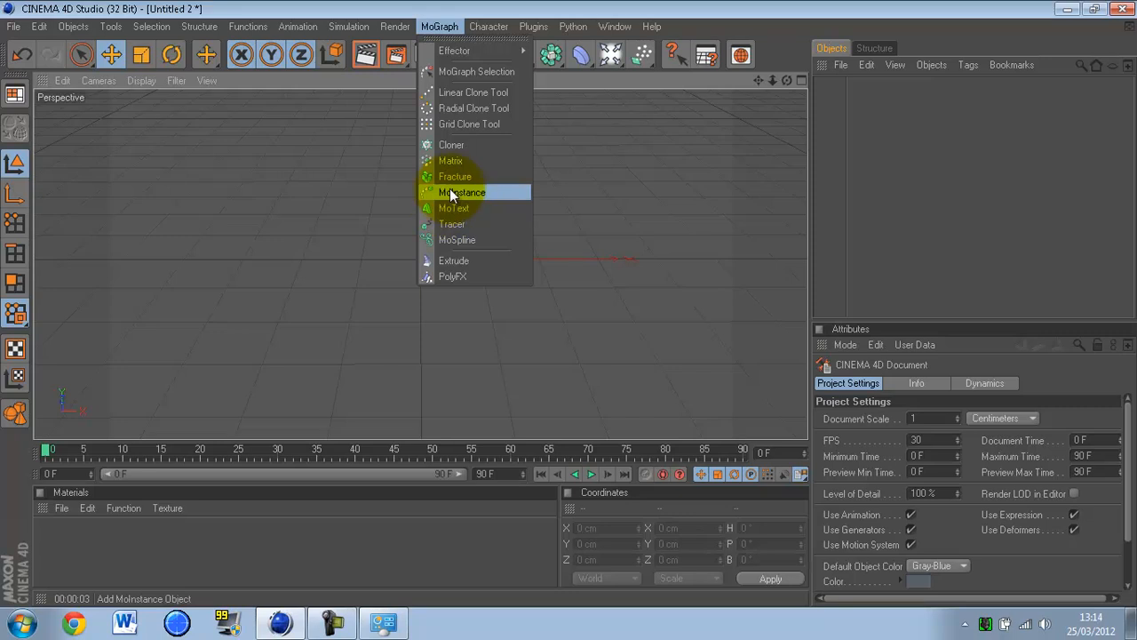
click(459, 7)
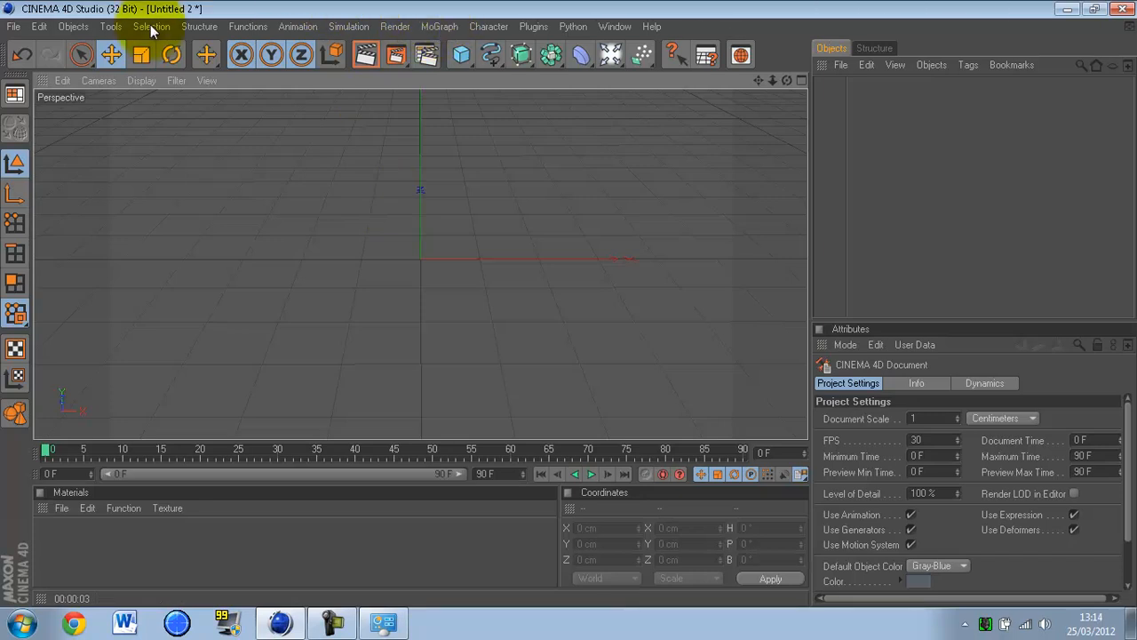
click(447, 28)
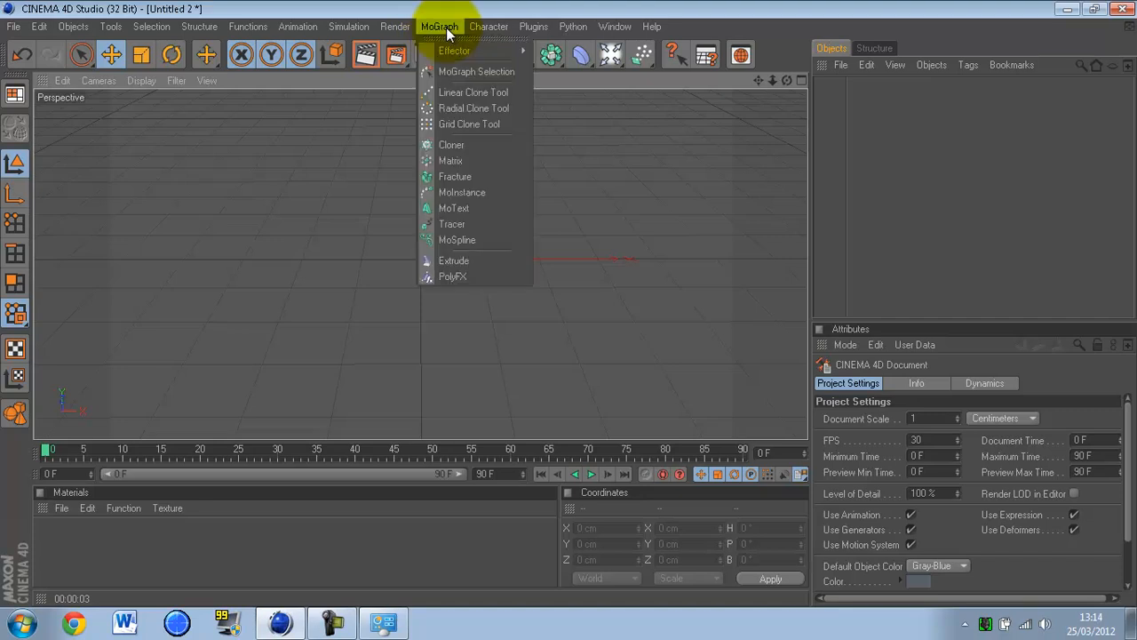
click(460, 206)
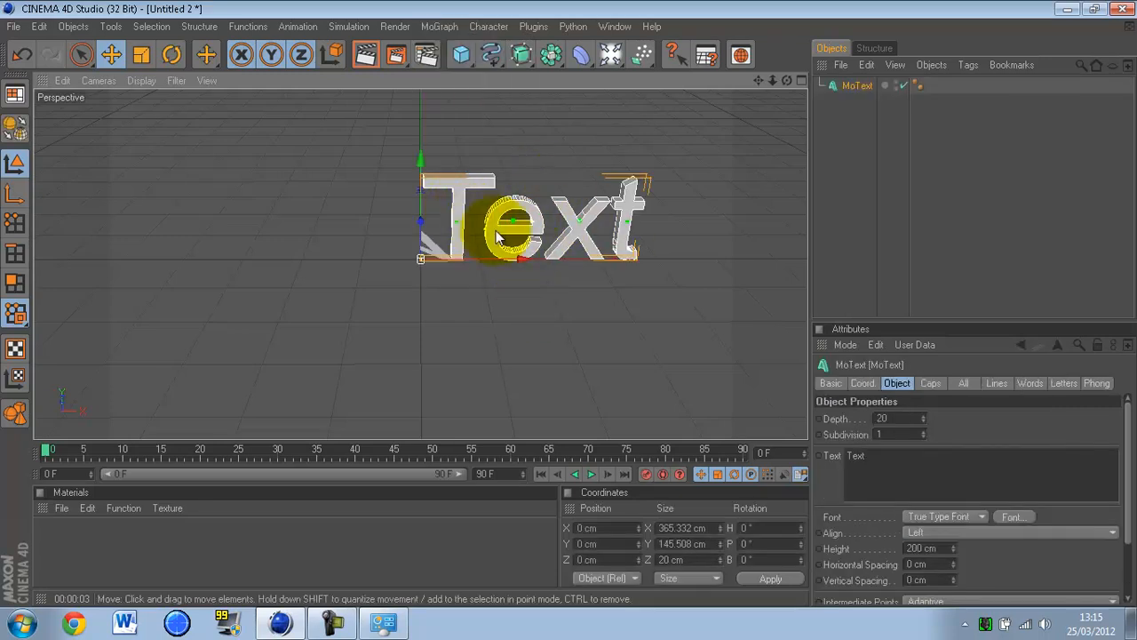
- Replace the MoText object's default text with ANDIGILOW
click(896, 455)
double_click(856, 456)
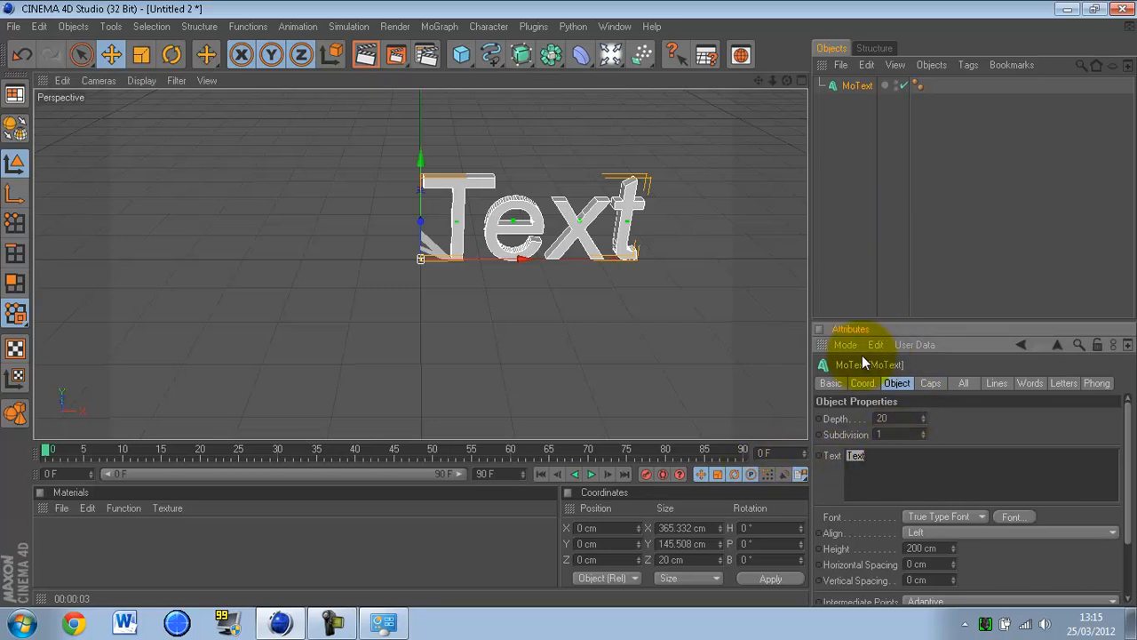
text(ANDIGILOW)
click(981, 429)
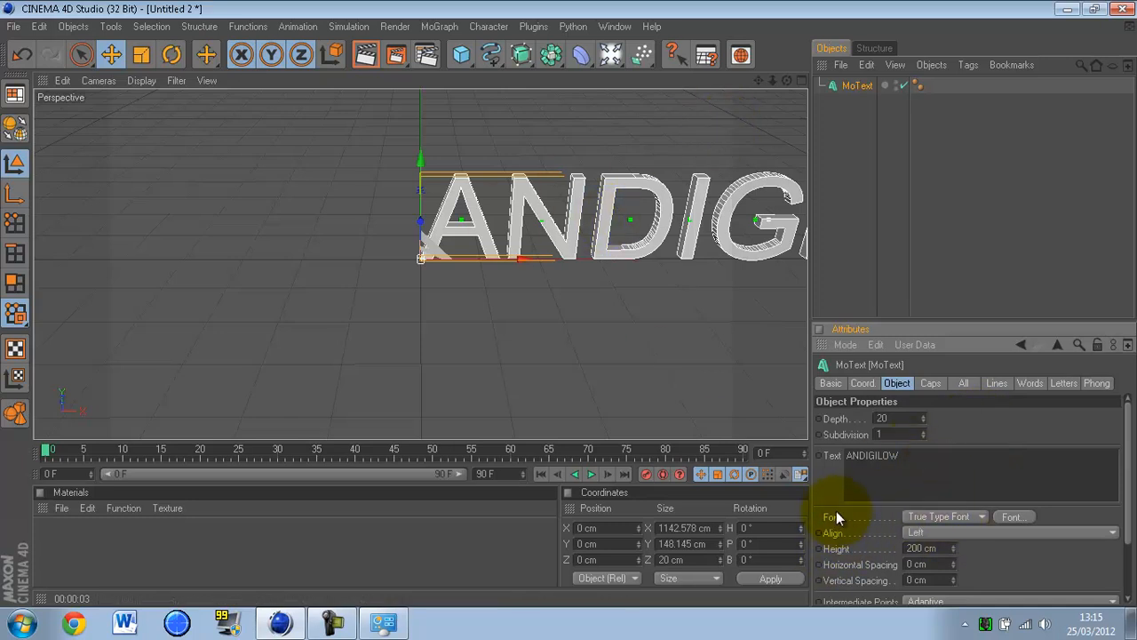
- Change the MoText font to Terminator Two in the Medium style
click(1023, 515)
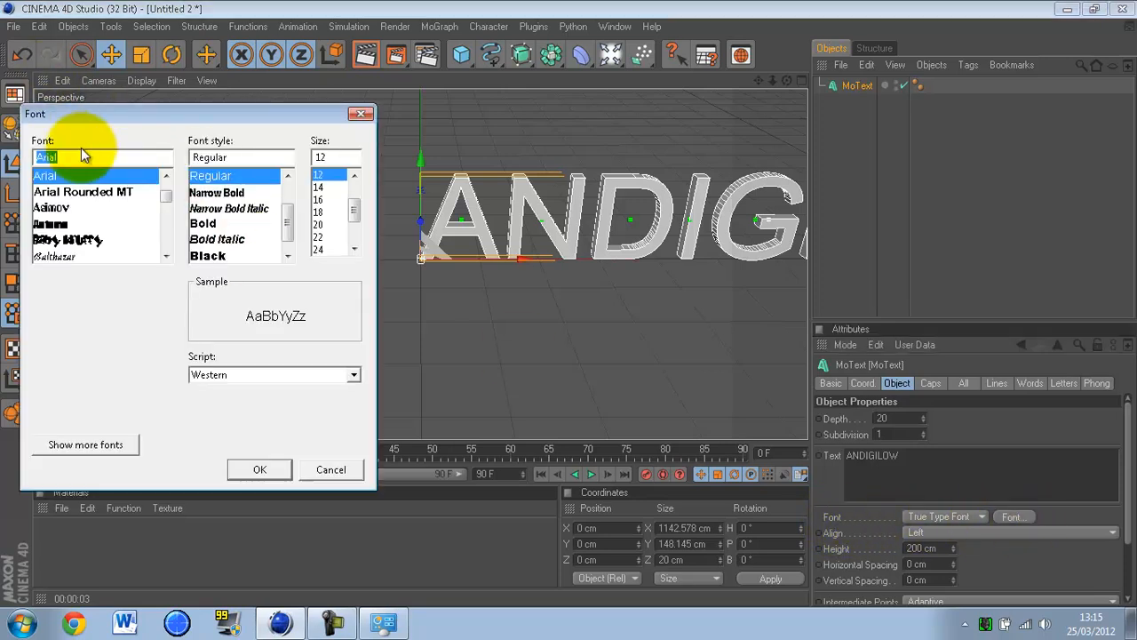
text(termin)
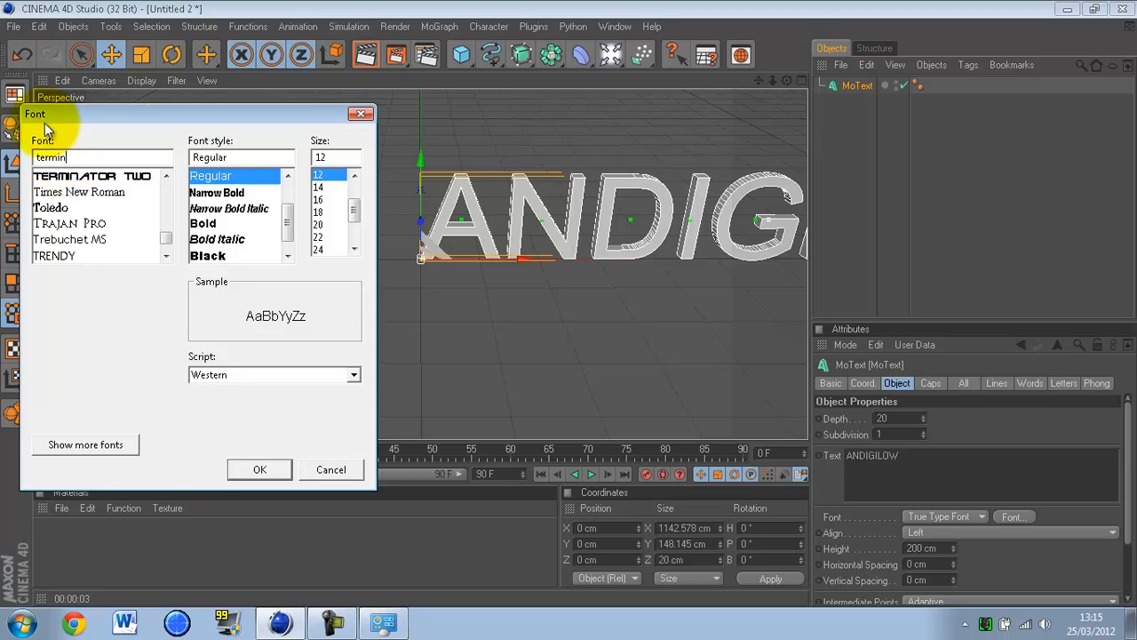
click(53, 176)
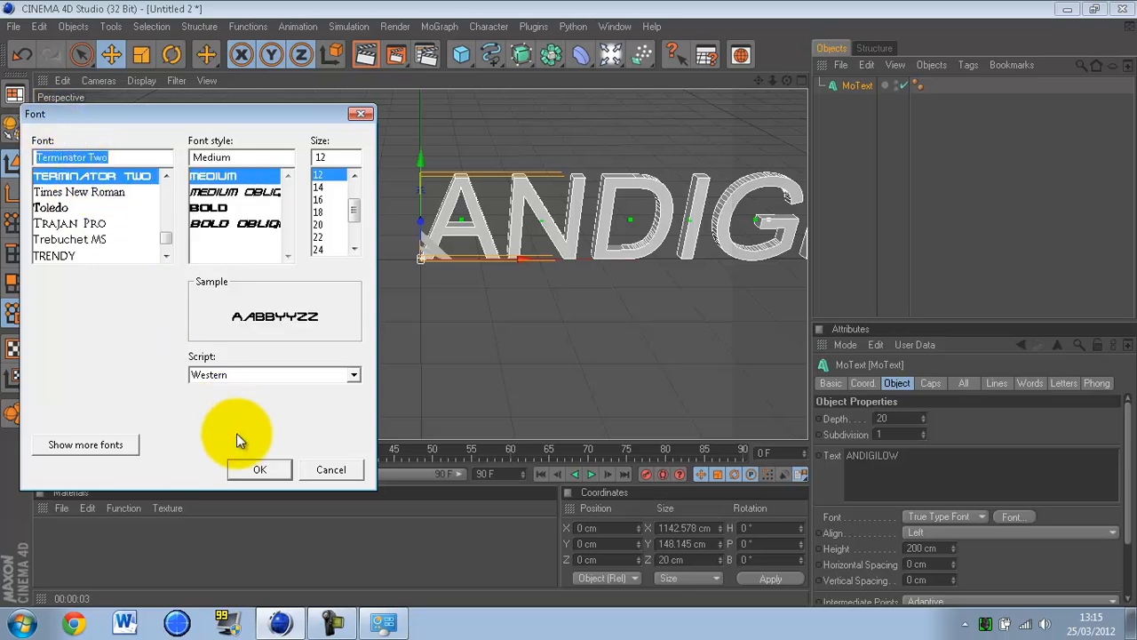
click(260, 470)
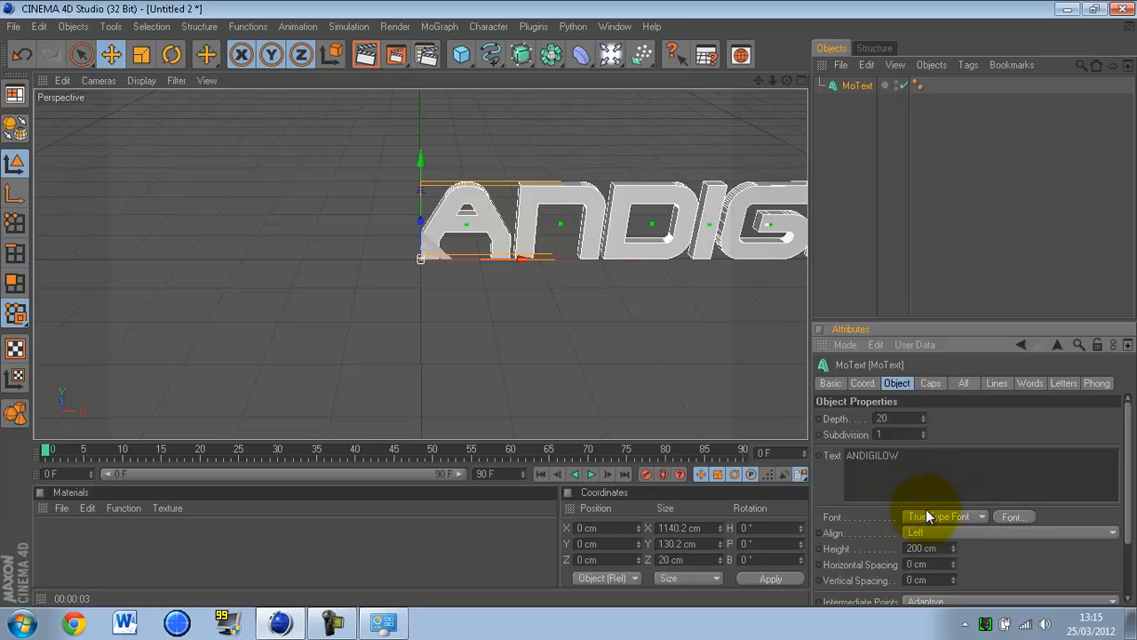
- Set the MoText alignment to Middle and its extrusion depth to 200
click(955, 532)
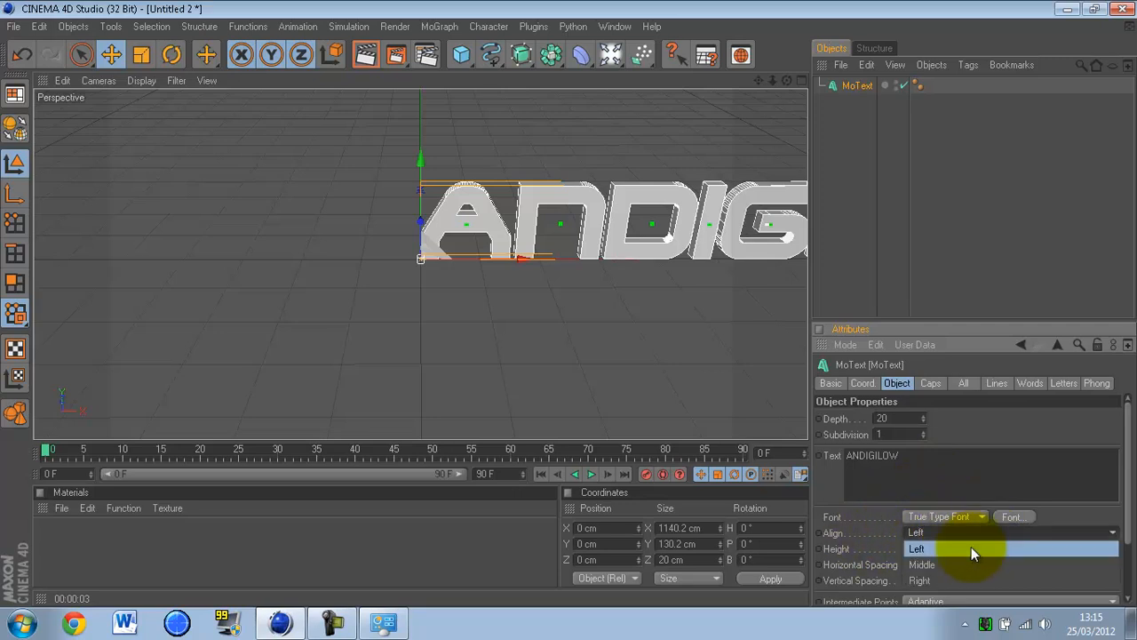
click(957, 563)
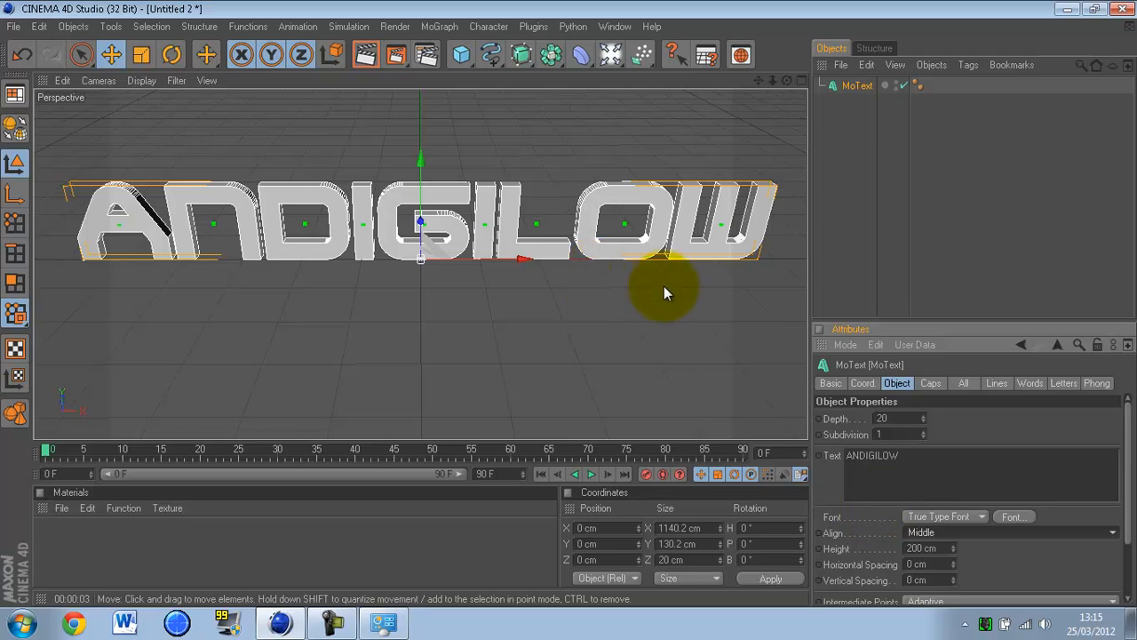
scroll(599, 219, down, 1)
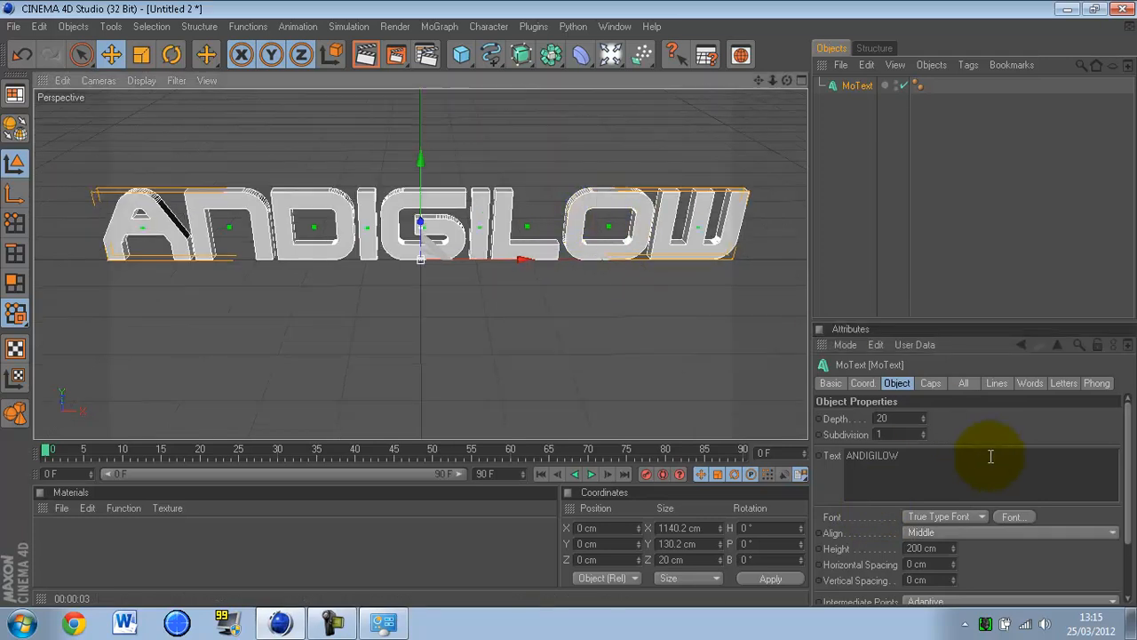
click(884, 419)
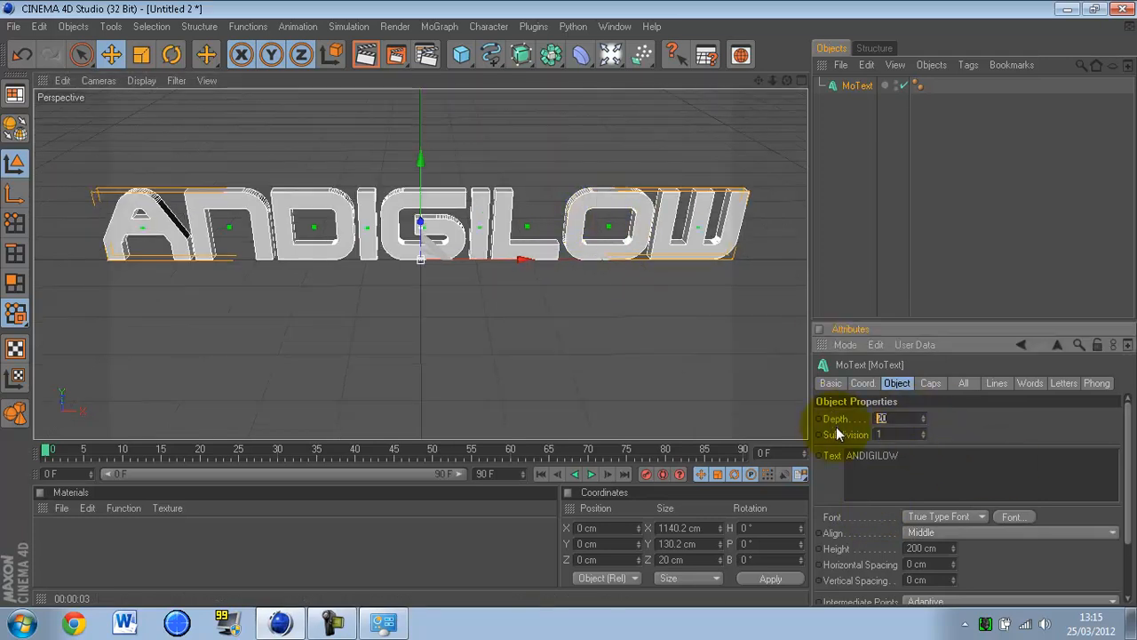
text(200)
key(Return)
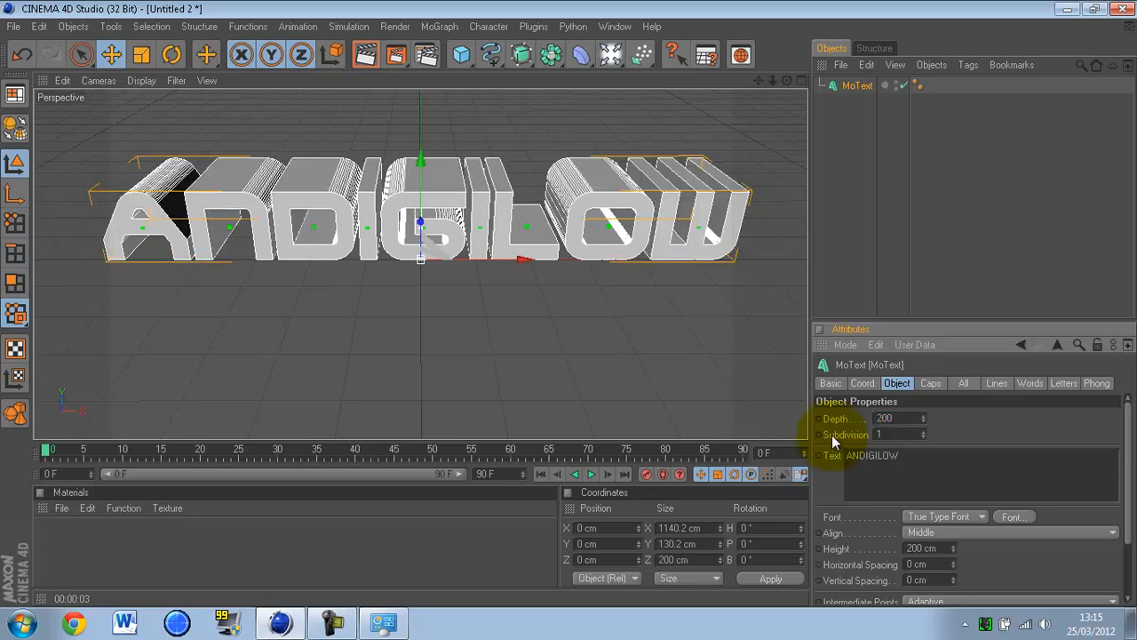
scroll(771, 169, down, 1)
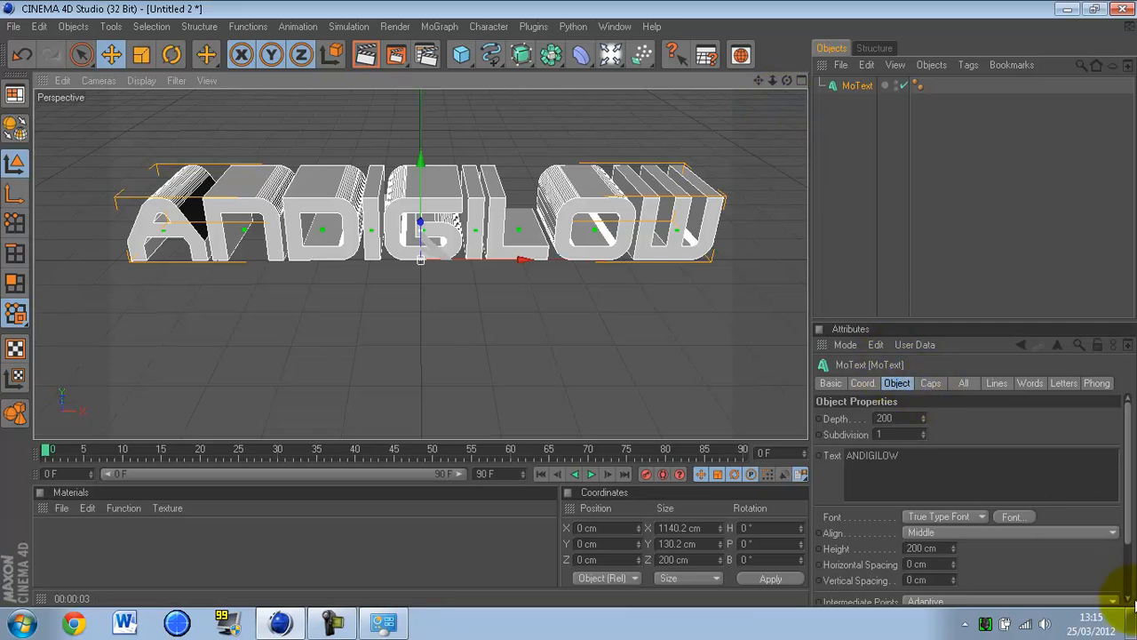
- Check the existing wallpaper on the desktop for reference, then return to CINEMA 4D and preview-render the text in the viewport
click(1130, 624)
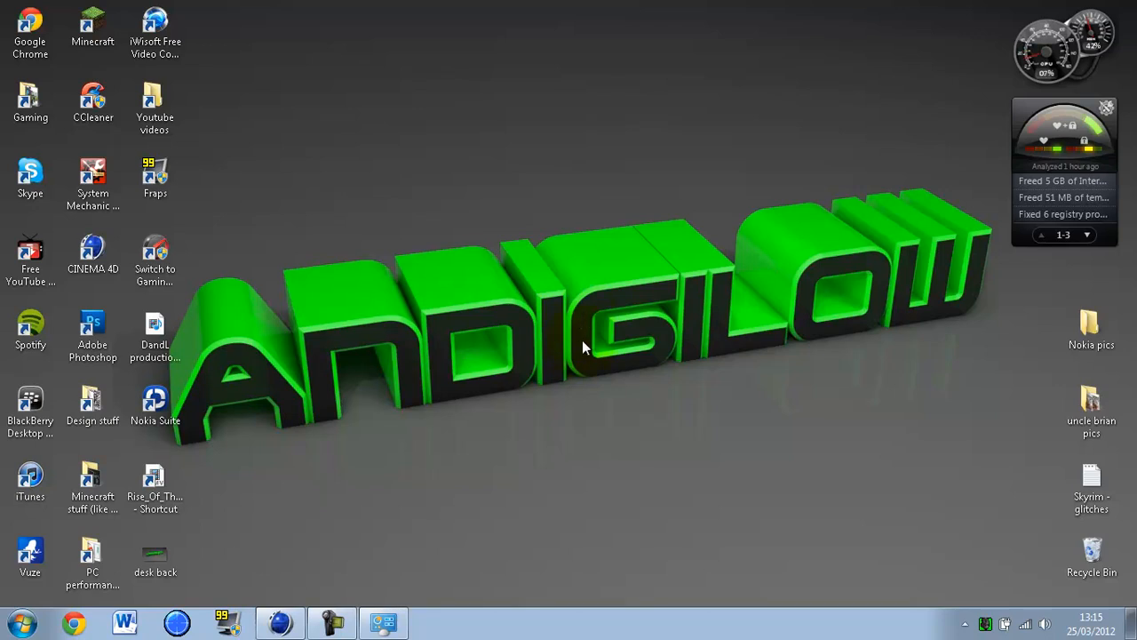
click(282, 626)
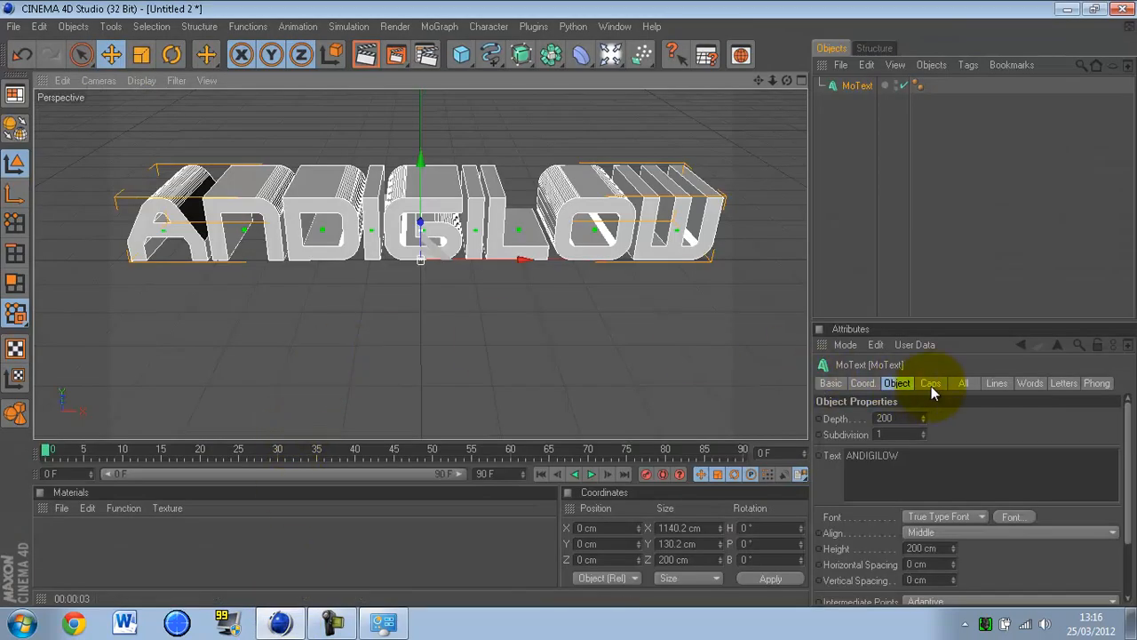
click(366, 55)
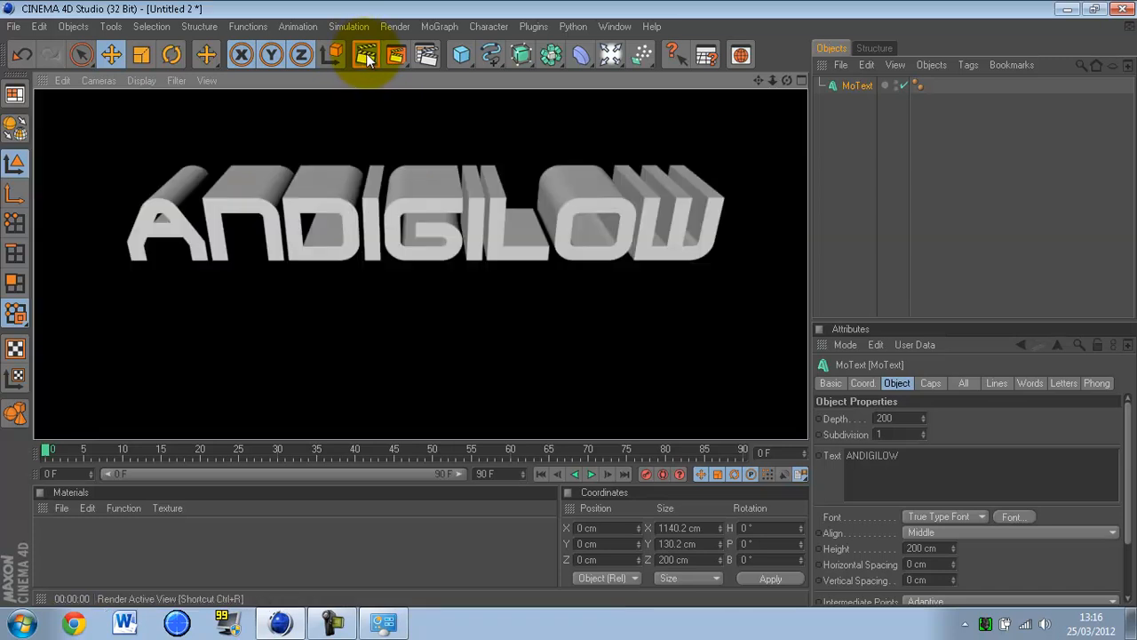
click(416, 204)
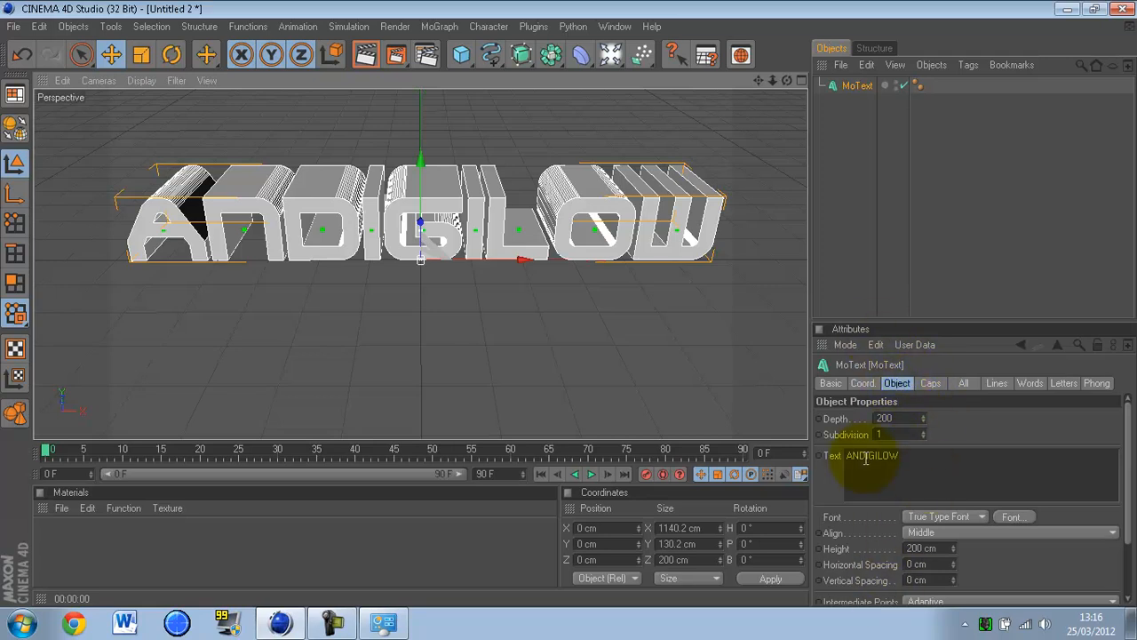
- Set both the start and end caps of the MoText object to Fillet Cap
click(934, 383)
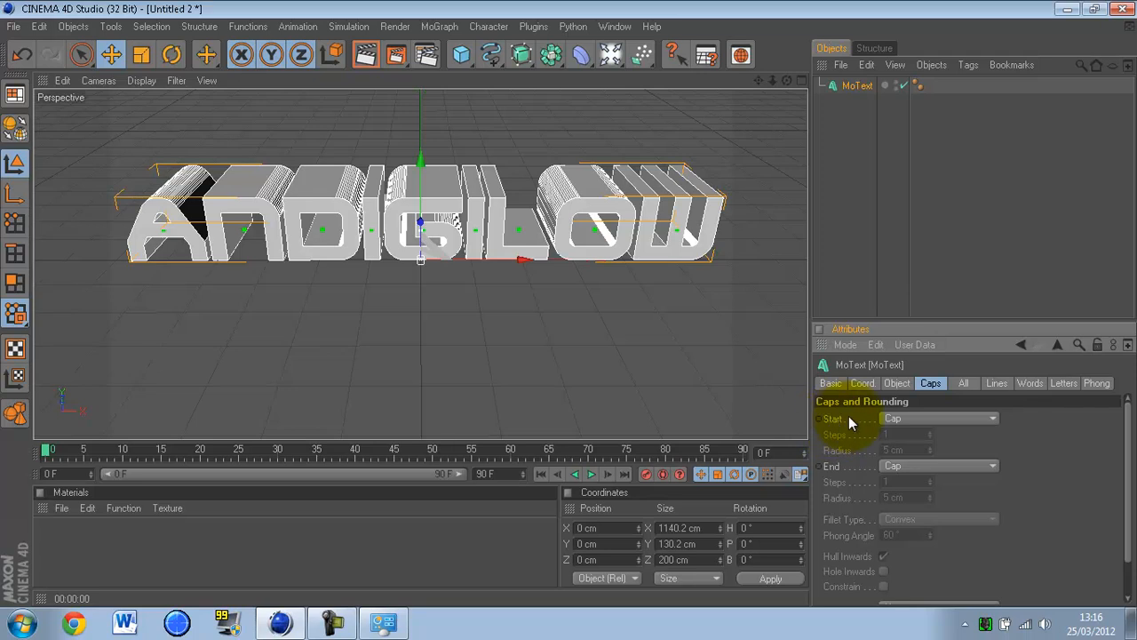
click(920, 417)
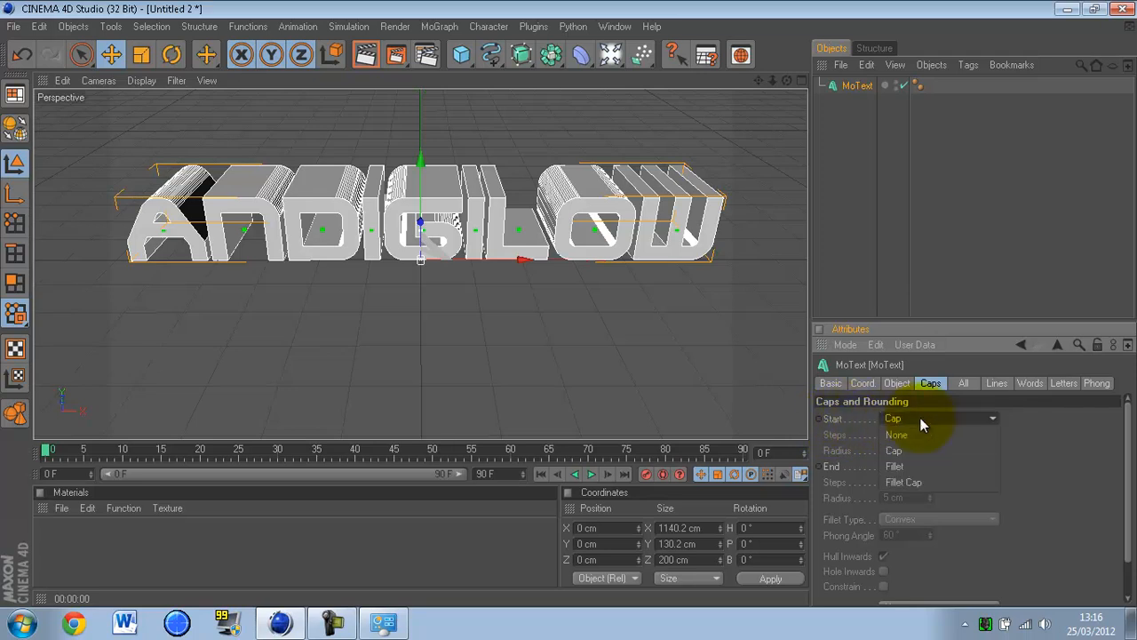
click(910, 480)
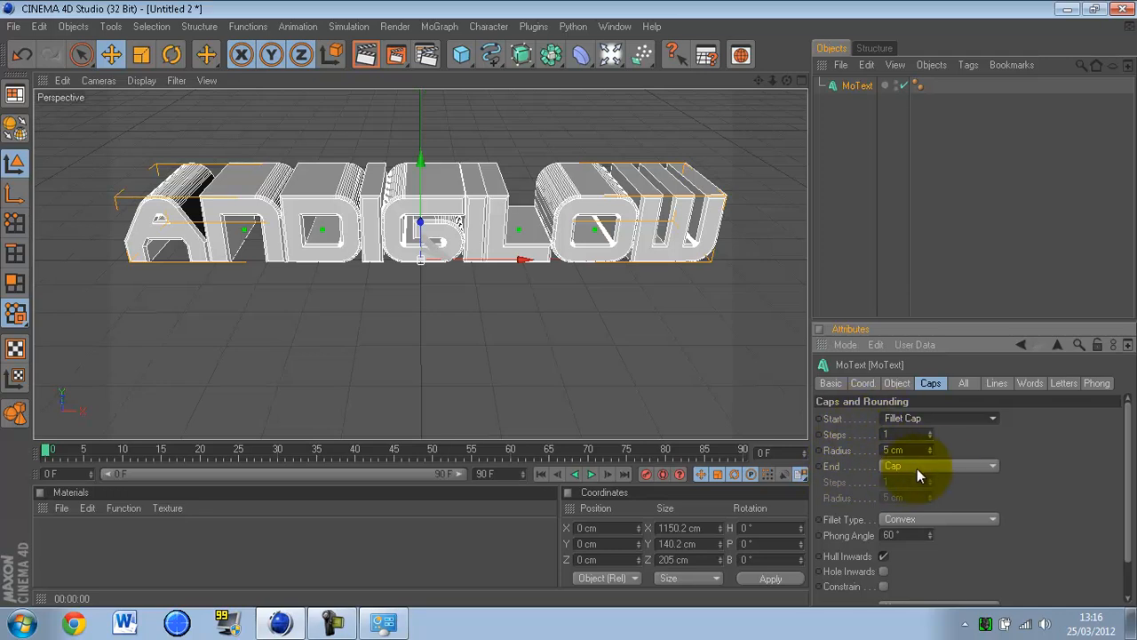
click(941, 464)
click(919, 524)
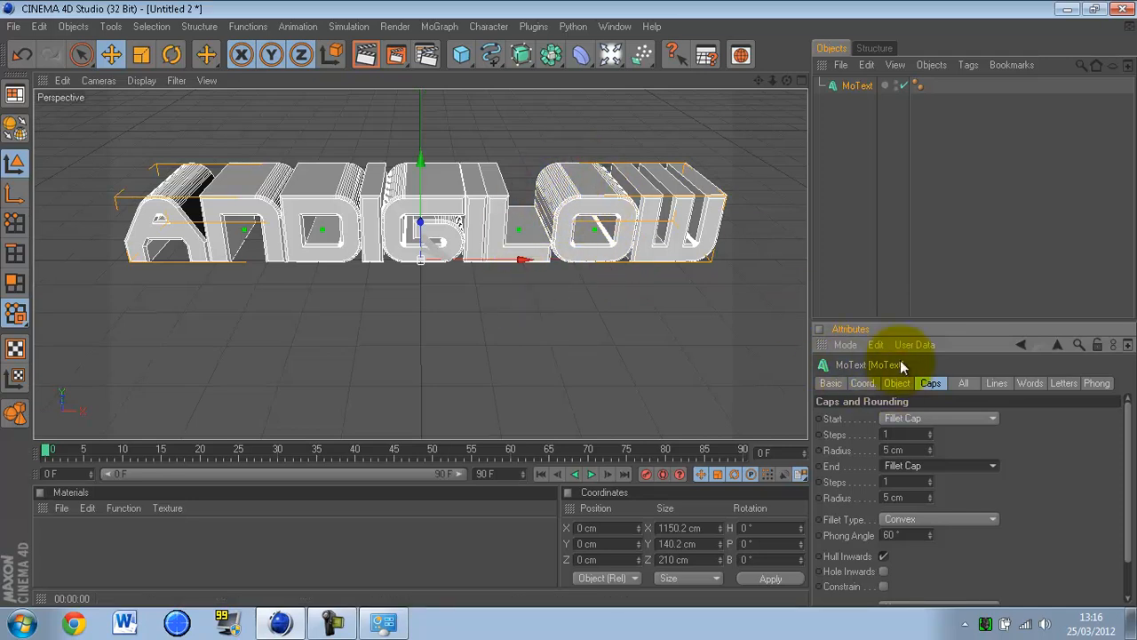
- Orbit and pan the perspective view so the text is framed diagonally from slightly above
drag(786, 81, 569, 305)
drag(759, 80, 569, 303)
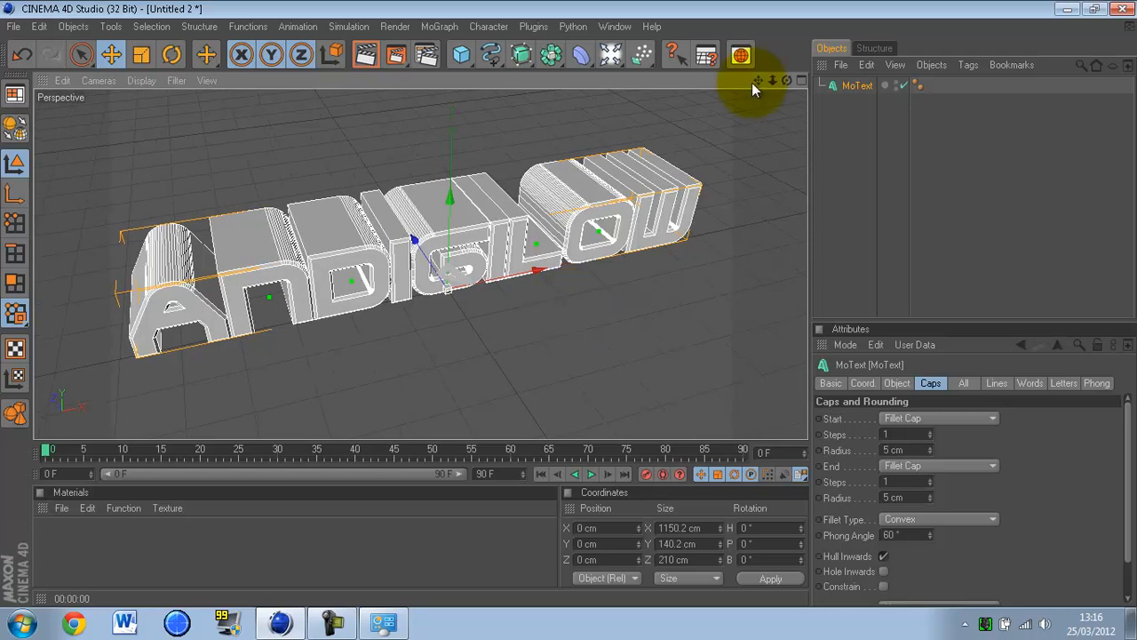
drag(569, 305, 570, 305)
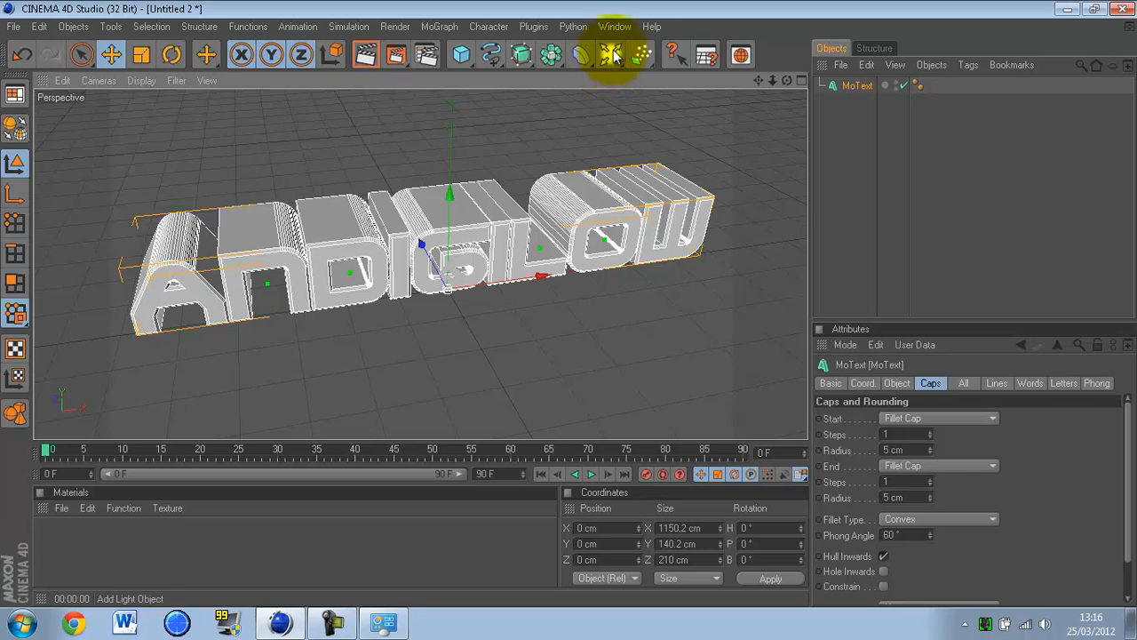
- Add a Floor object beneath the text and leave the floor selected
drag(613, 61, 747, 198)
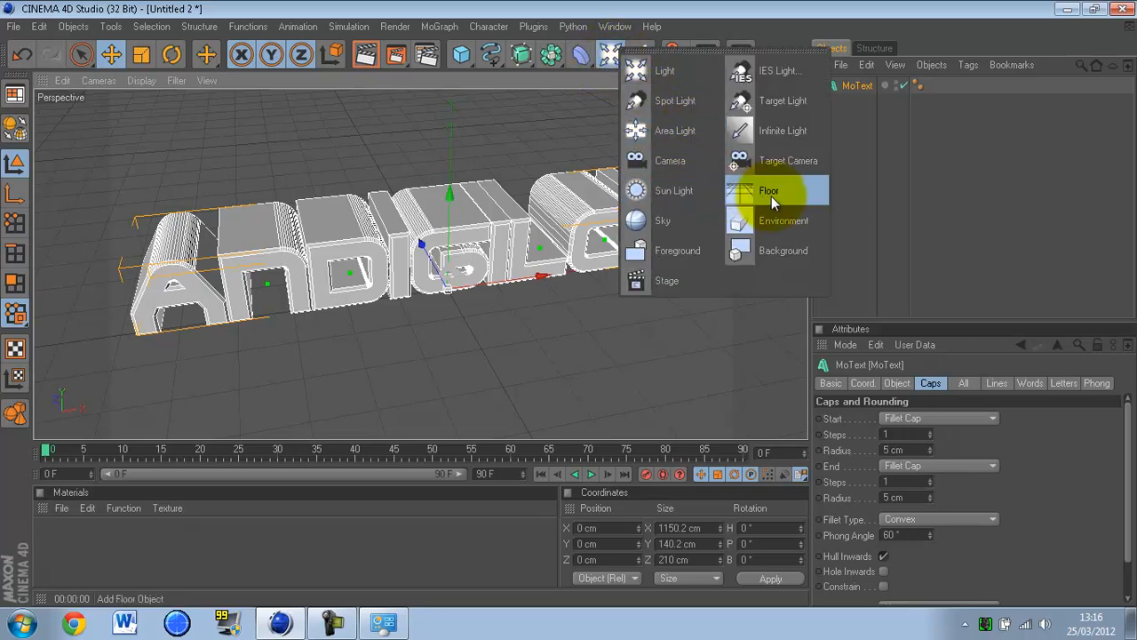
drag(765, 194, 765, 195)
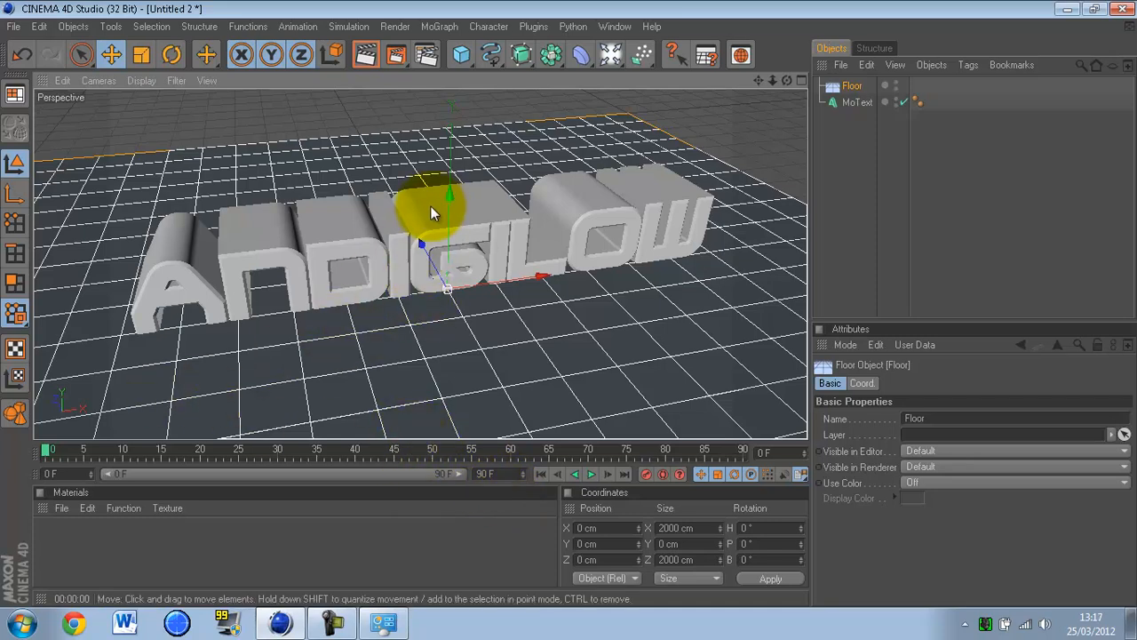
click(360, 227)
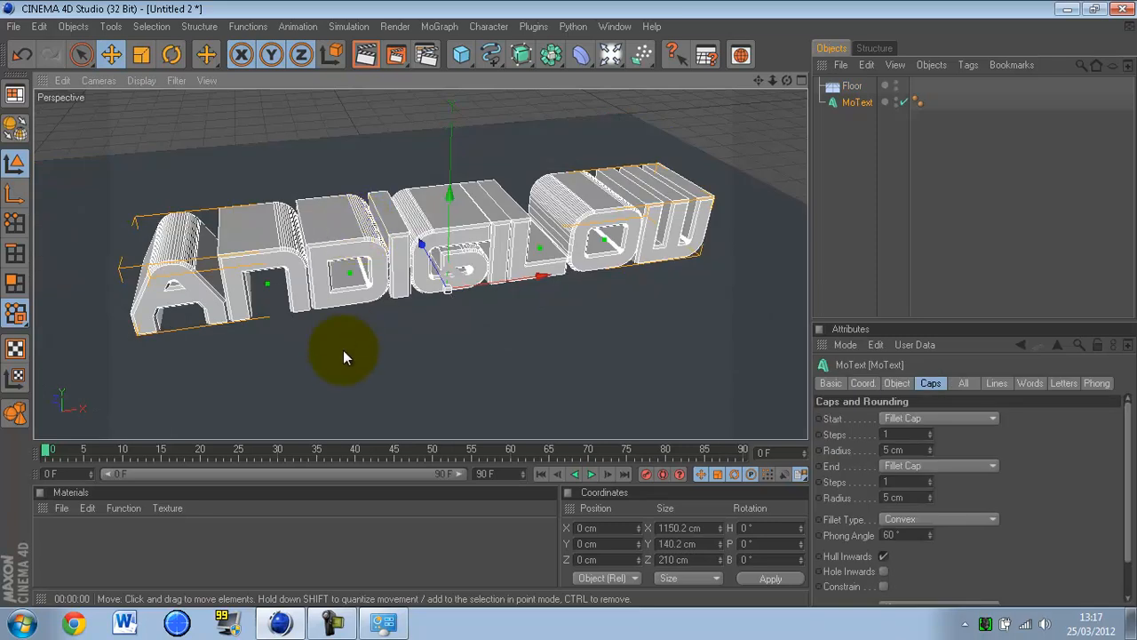
click(343, 350)
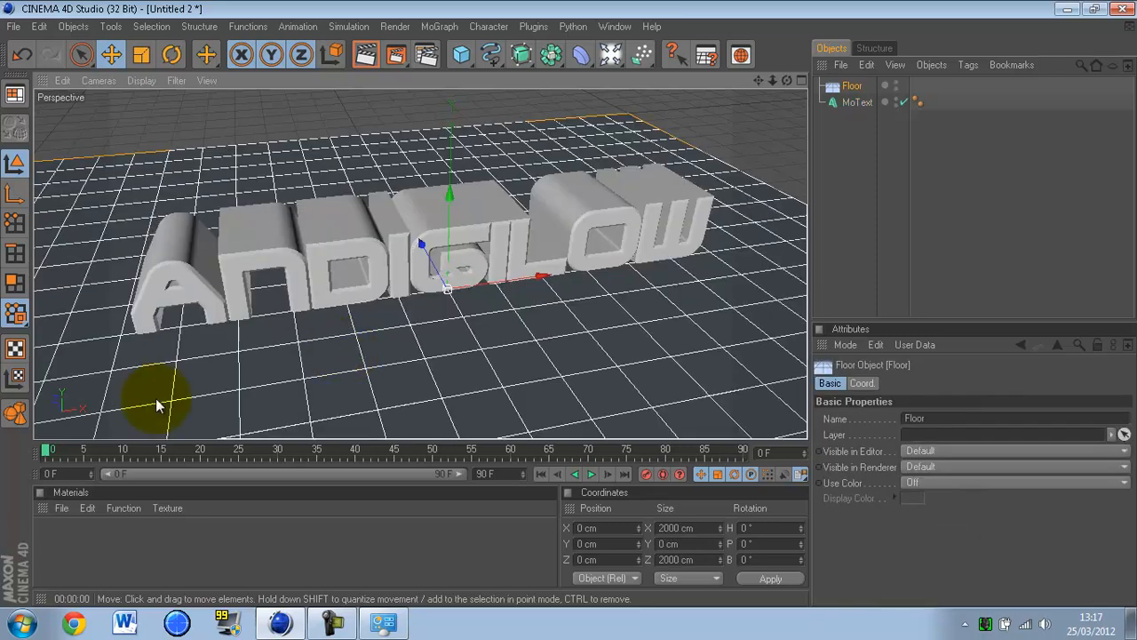
- Create a new material in the empty material list
click(60, 508)
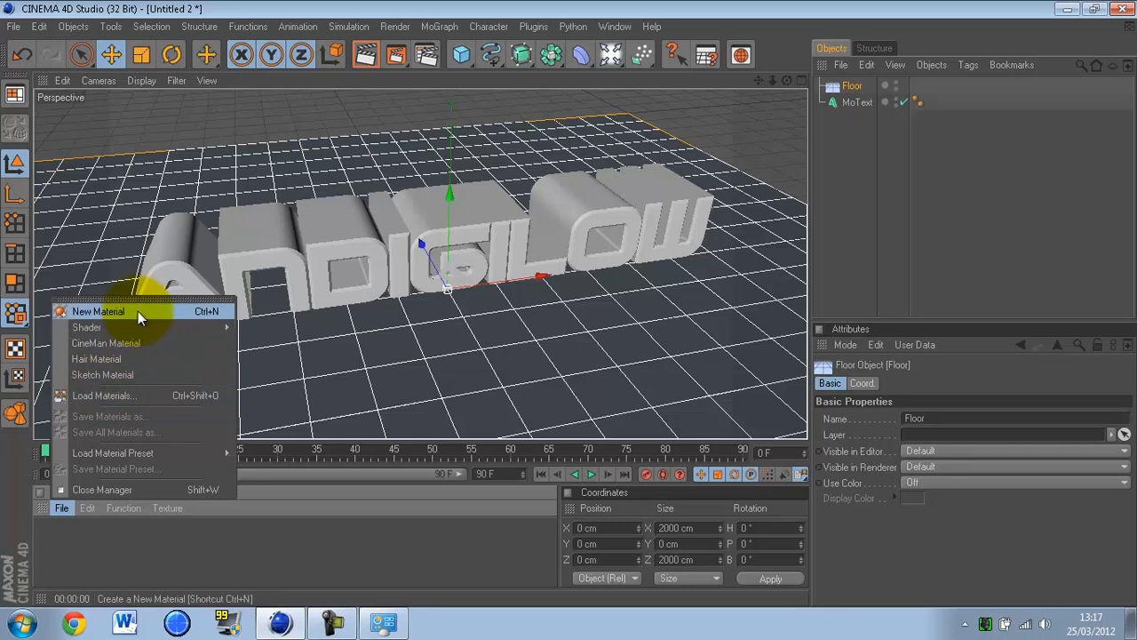
click(113, 569)
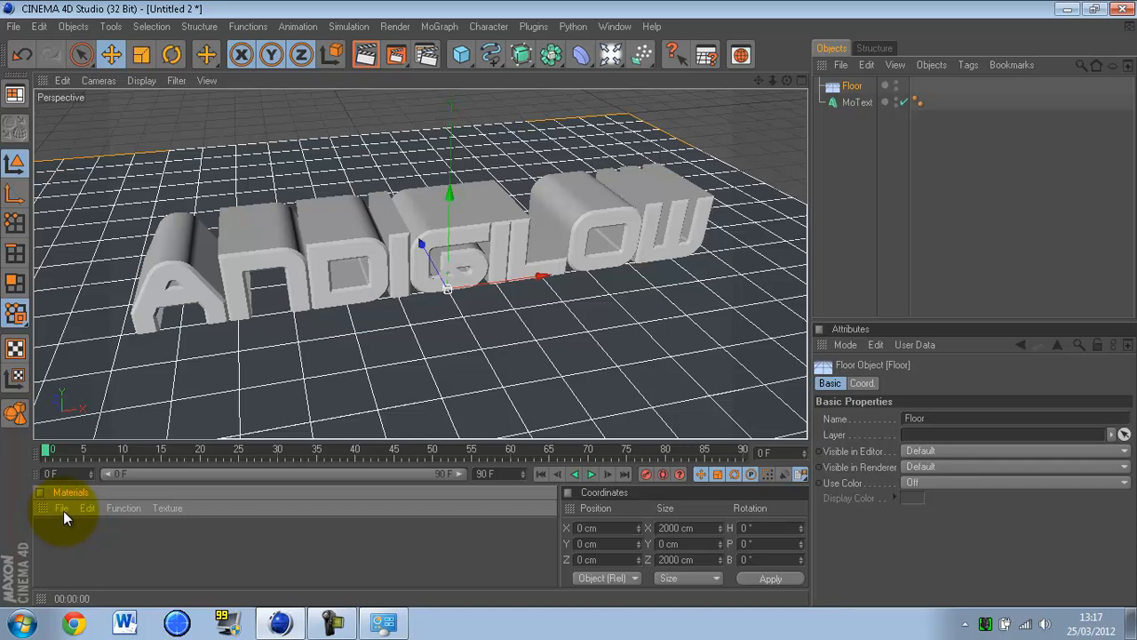
click(61, 508)
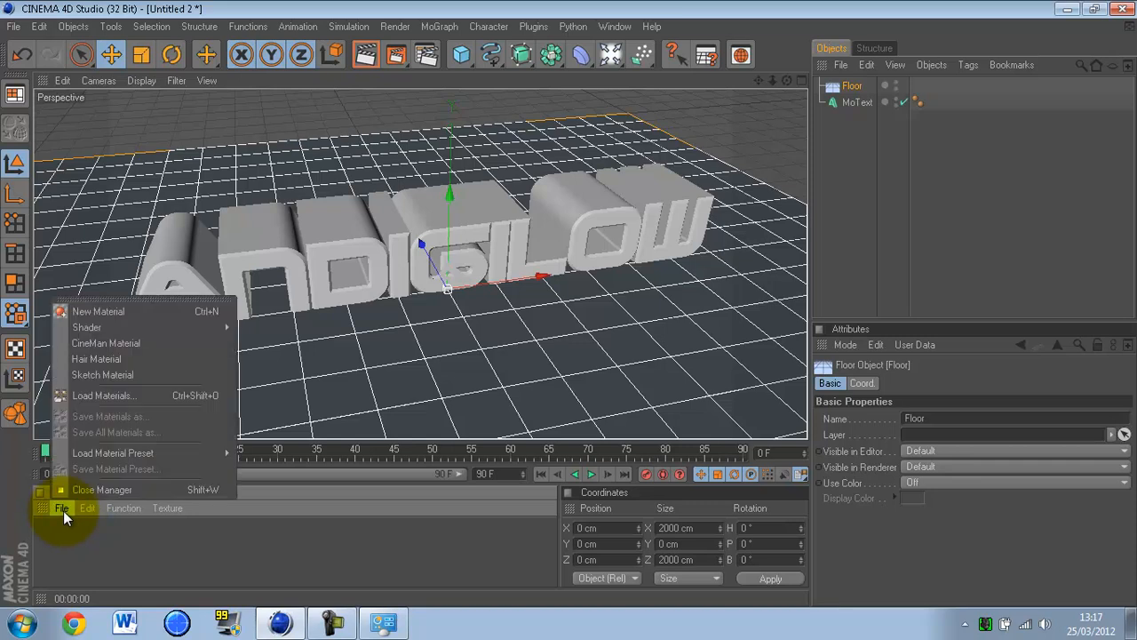
click(134, 311)
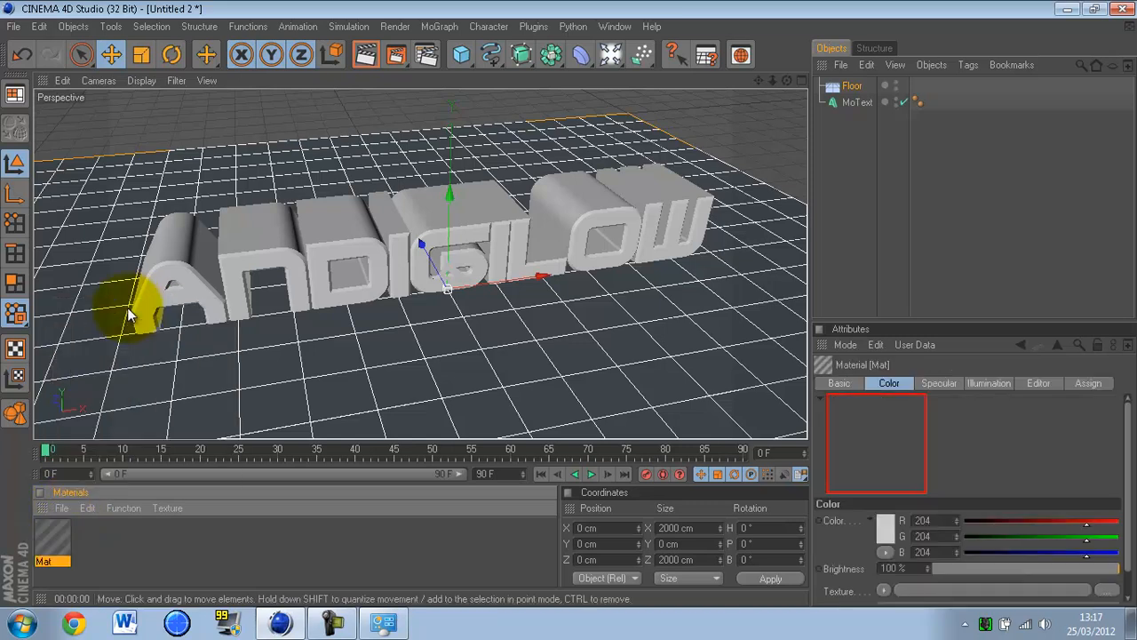
- Set the new material's color to dark grey, with 0% saturation and 30% value
double_click(50, 537)
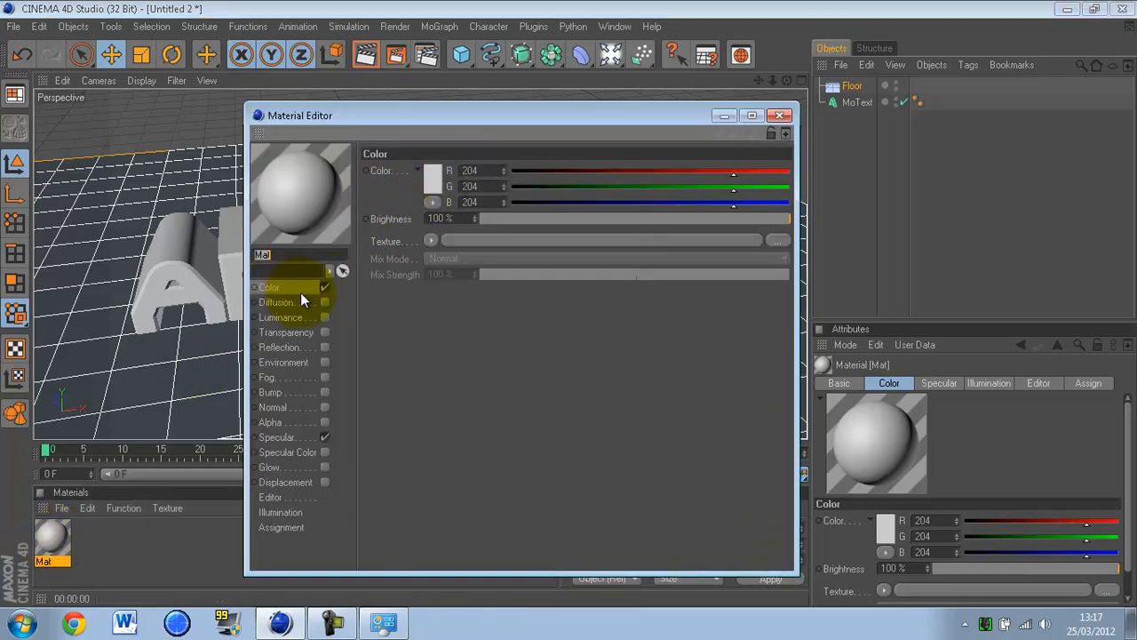
click(432, 178)
drag(372, 167, 330, 180)
drag(461, 144, 574, 151)
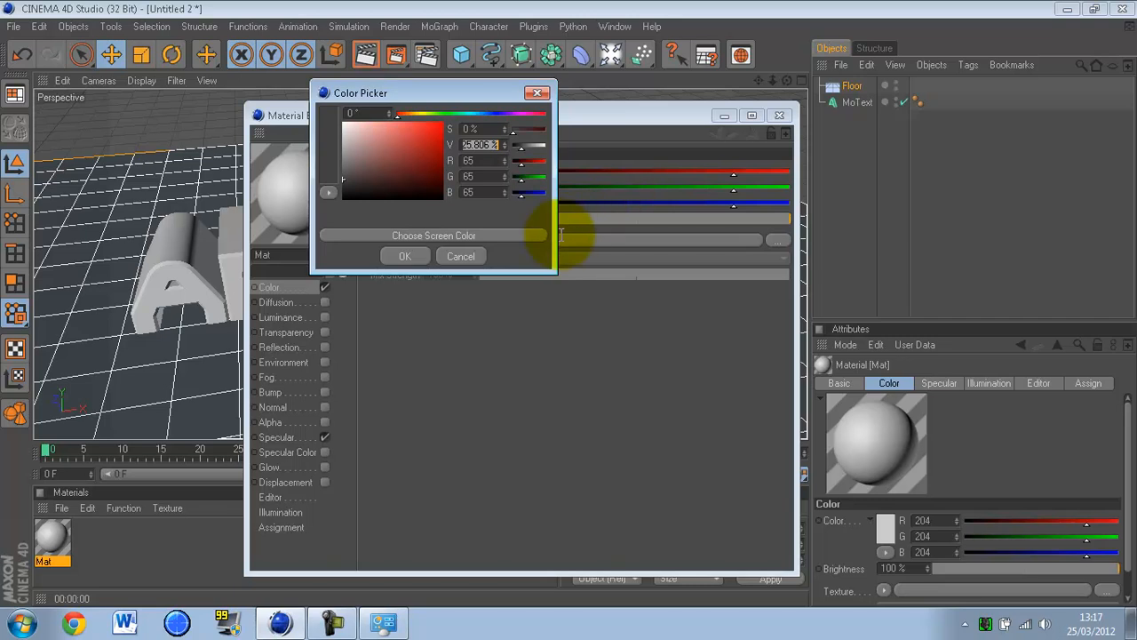
text(35)
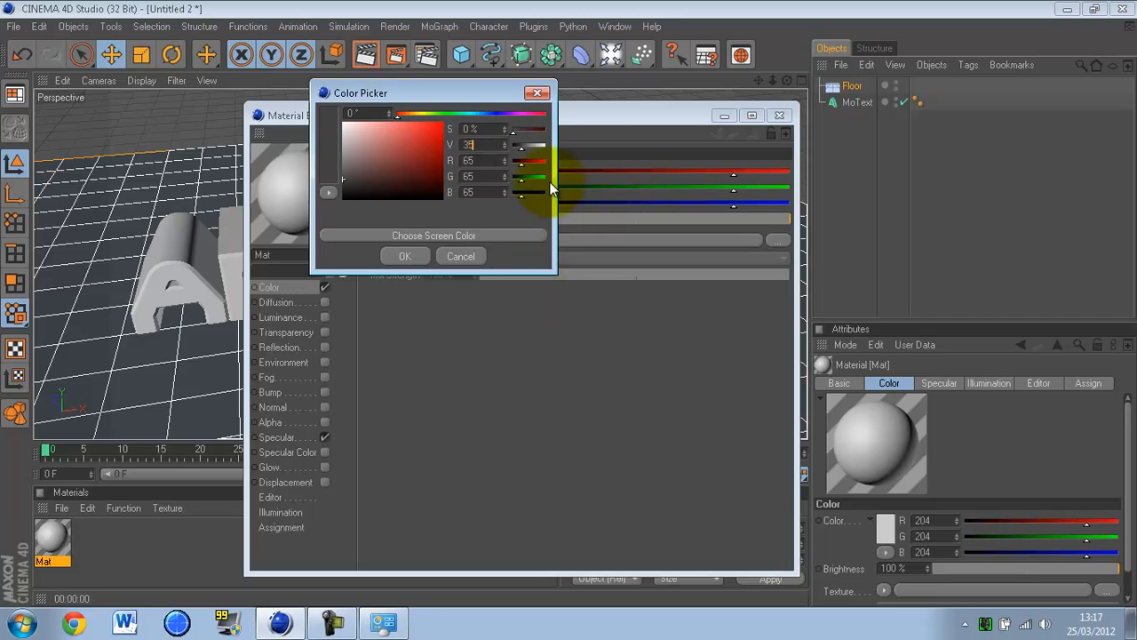
key(Return)
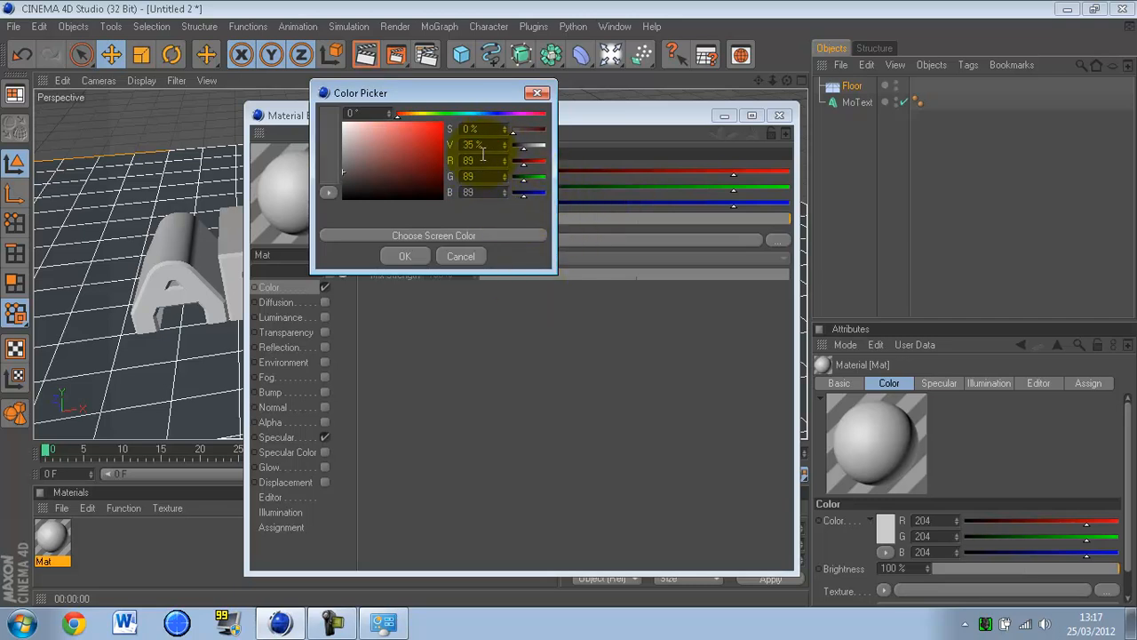
drag(487, 145, 442, 134)
text(1)
text(0)
key(Return)
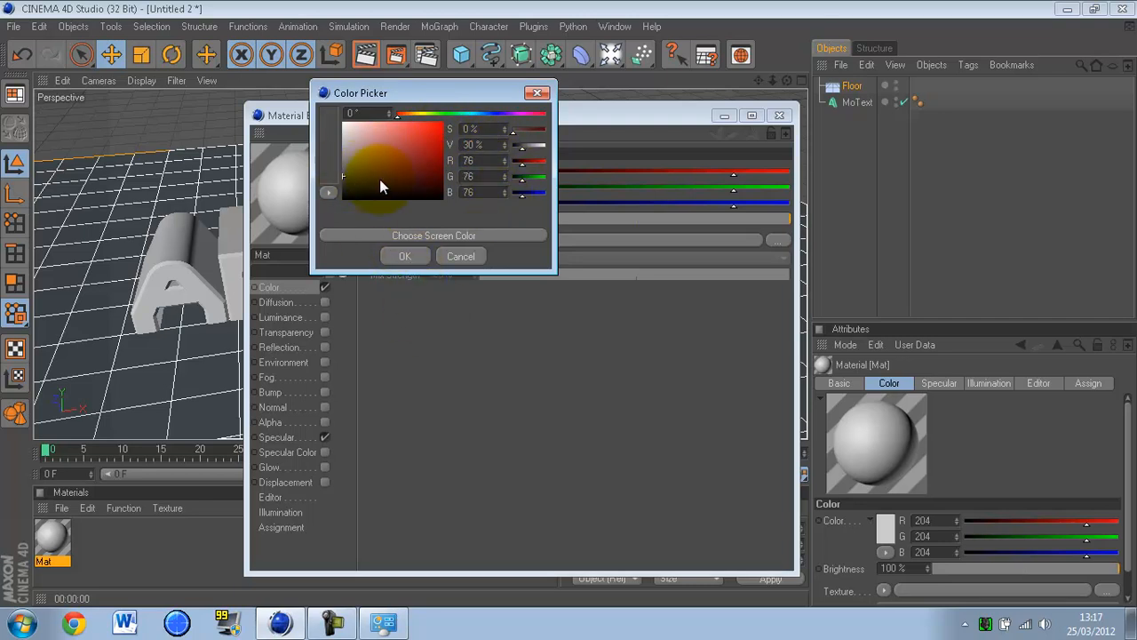
click(407, 256)
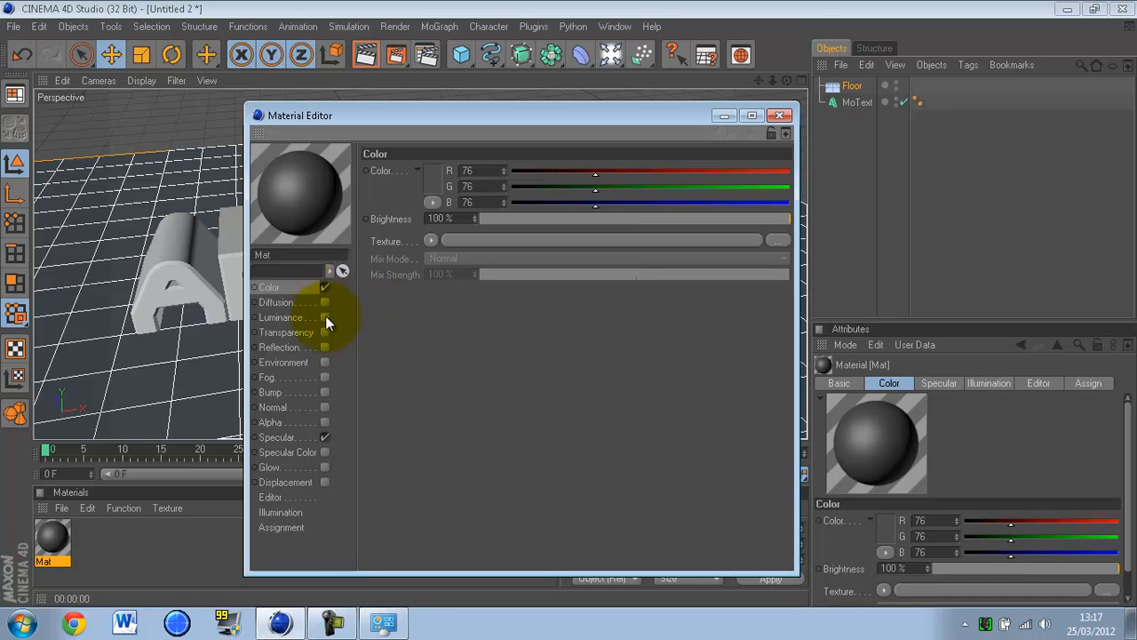
- Review the dark grey material's luminance, diffusion, transparency and color settings without changing them
click(295, 317)
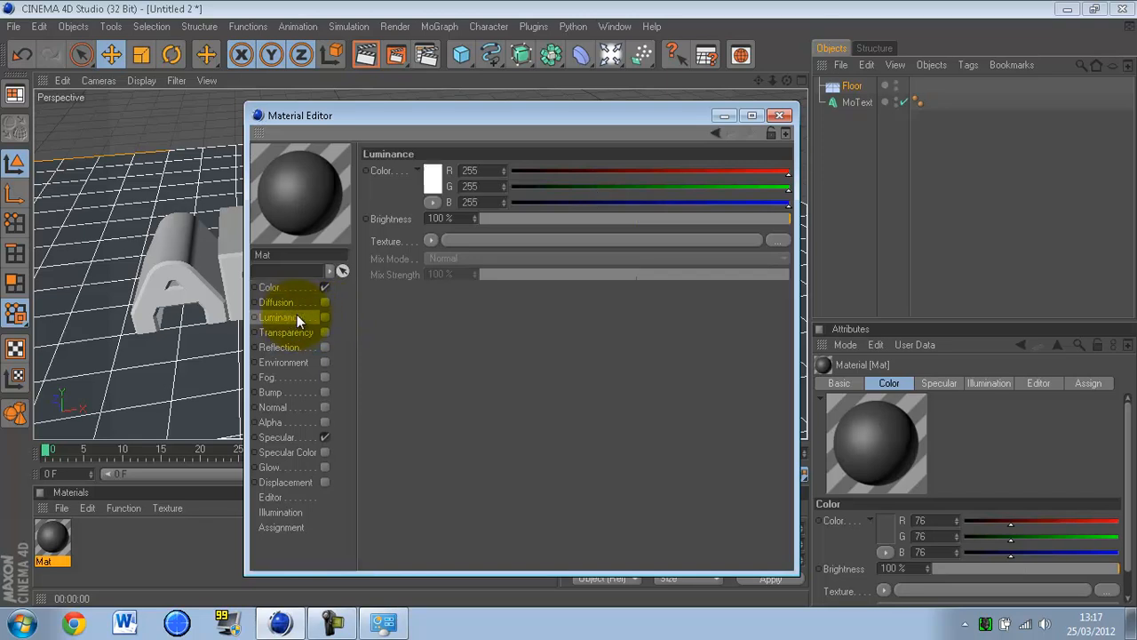
click(293, 302)
click(292, 318)
click(289, 333)
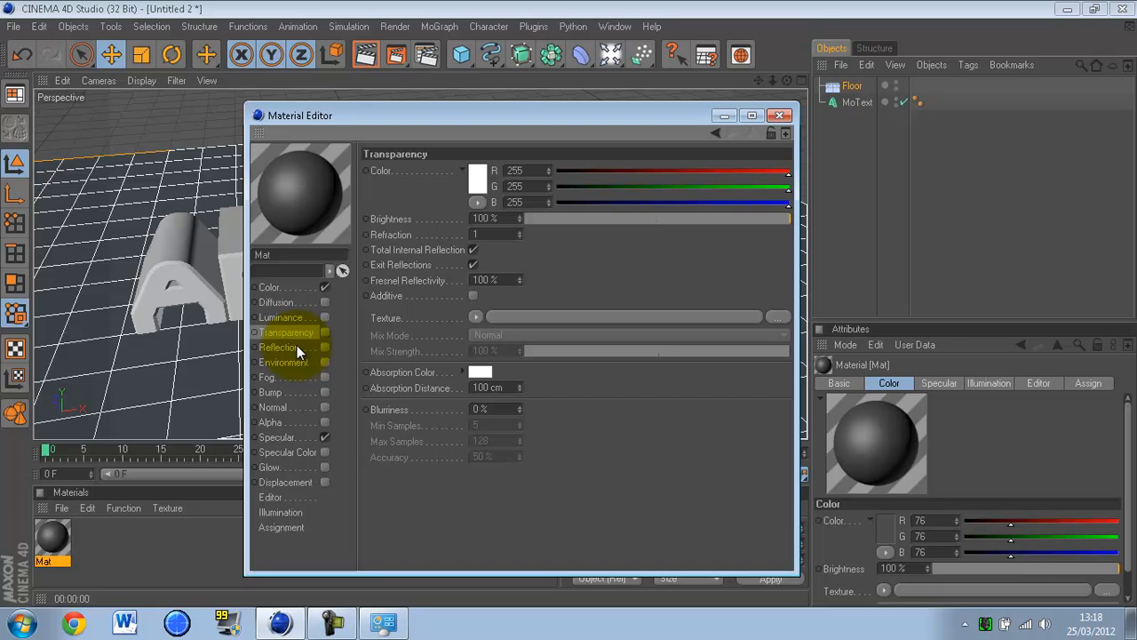
click(296, 320)
click(271, 288)
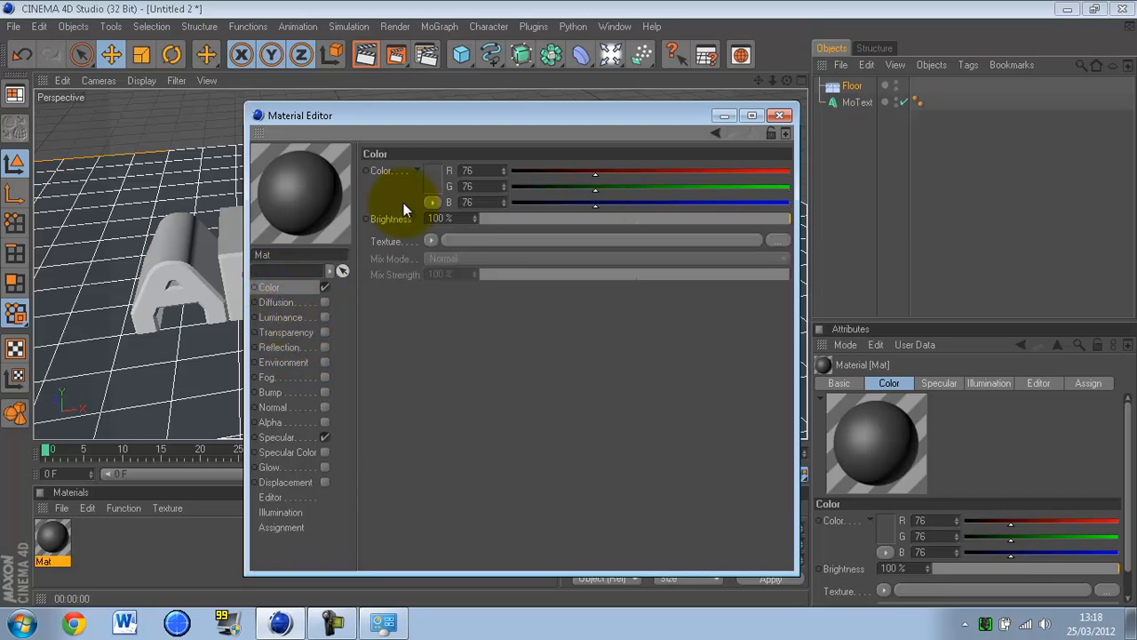
click(431, 182)
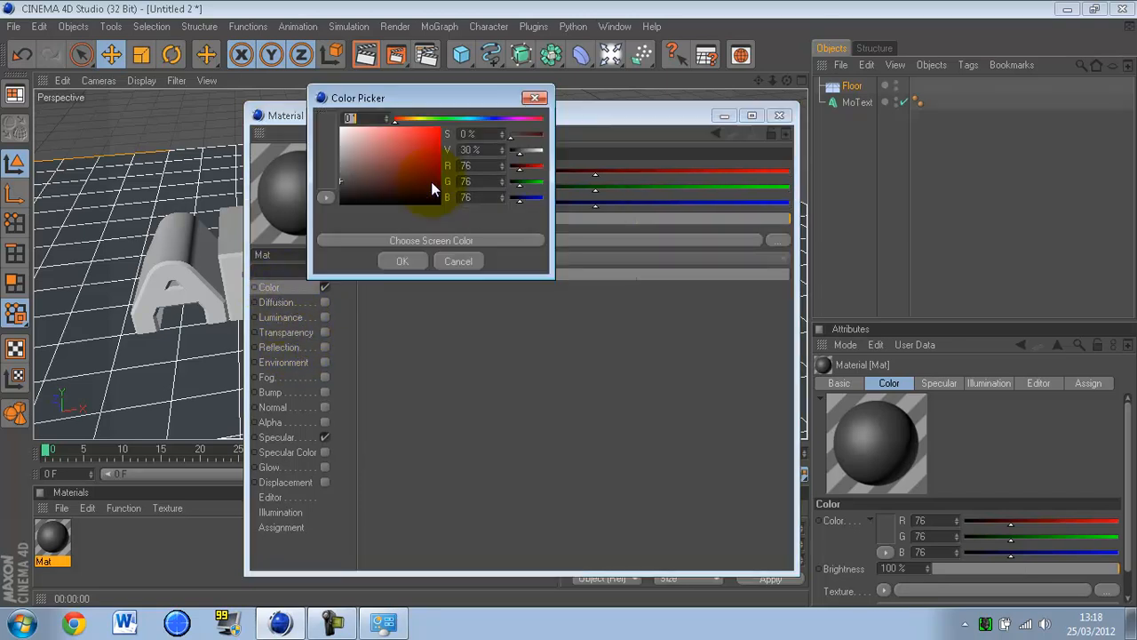
click(418, 264)
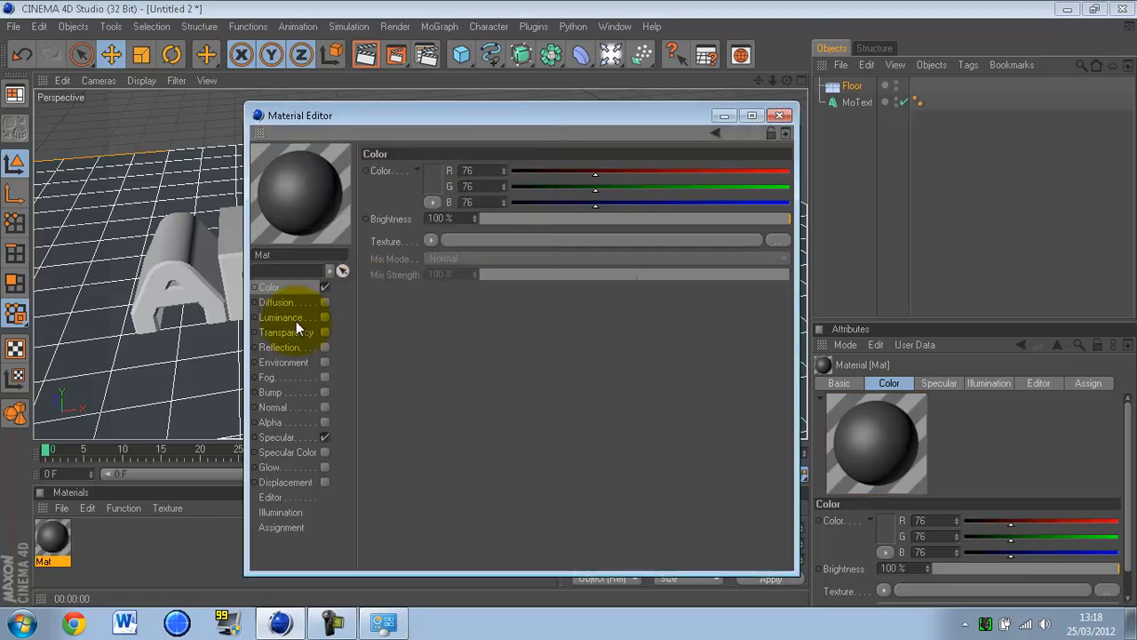
- Enable luminance on the dark grey material and set its brightness to 20%
click(298, 319)
click(324, 317)
double_click(424, 219)
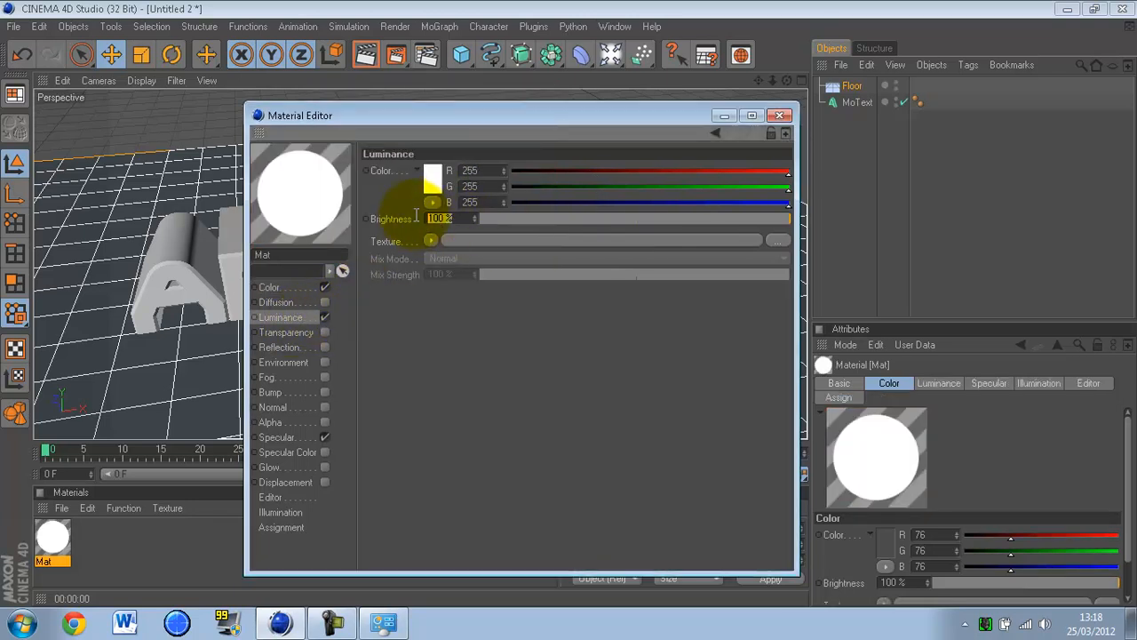
text(230)
key(BackSpace)
key(BackSpace)
text(0)
key(Return)
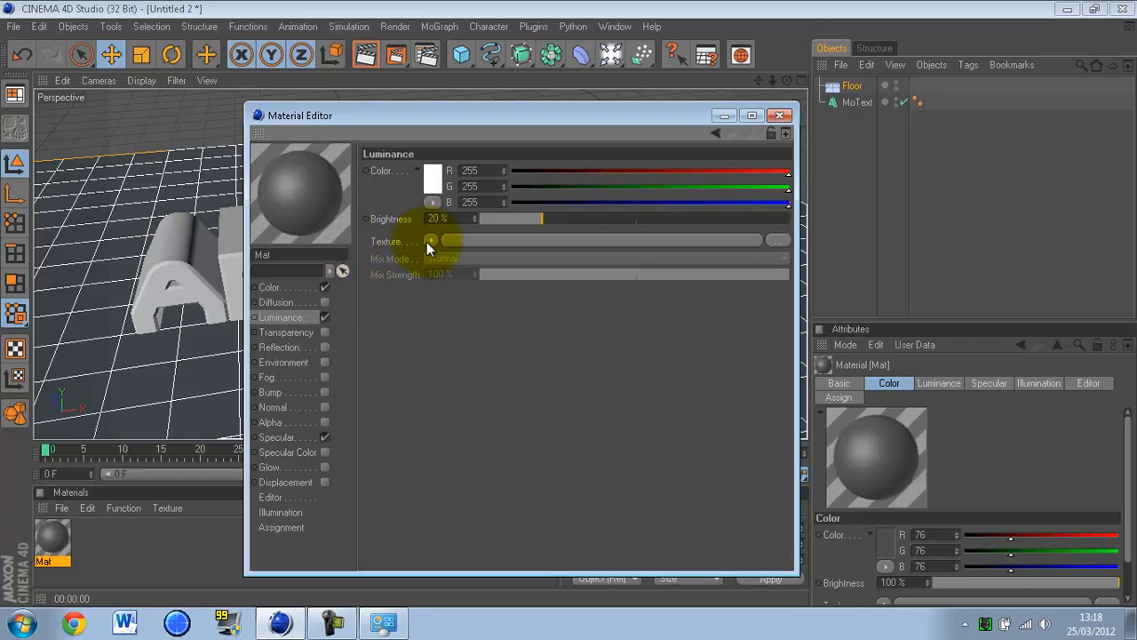
- Set the luminance color to dark grey with 0% saturation and 30% value
click(432, 182)
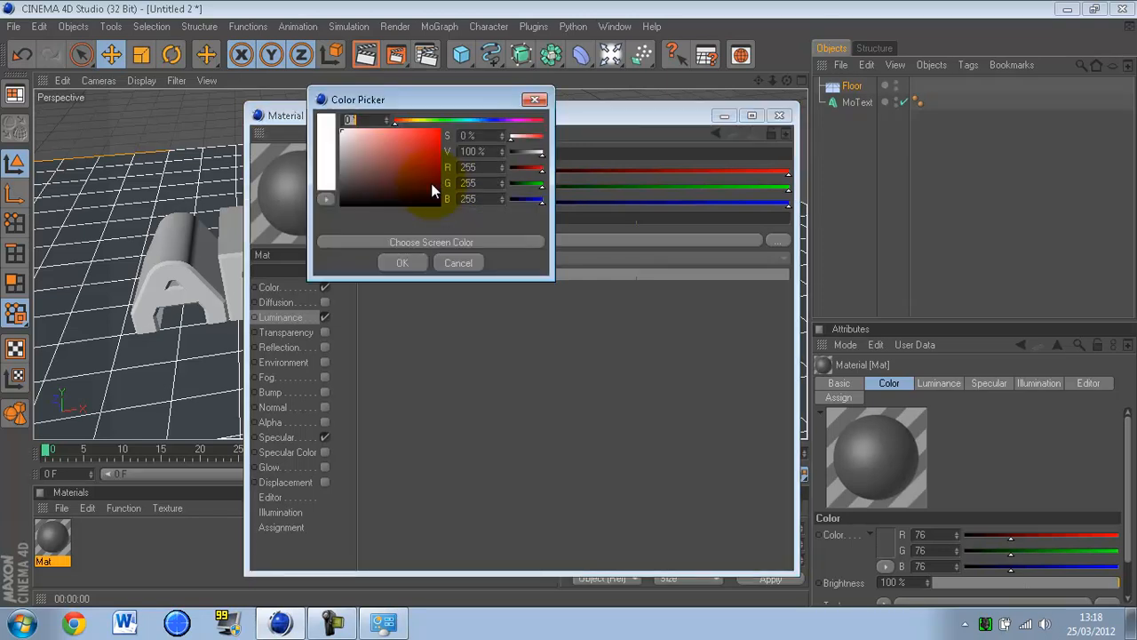
key(Tab)
key(Tab)
text(30)
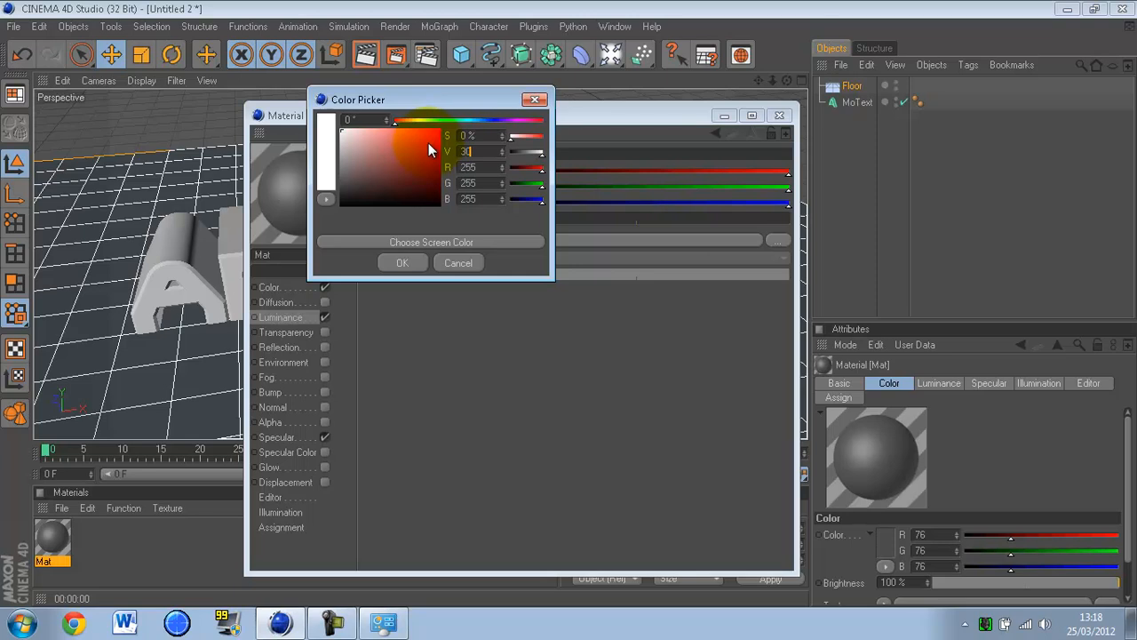
key(Return)
click(403, 263)
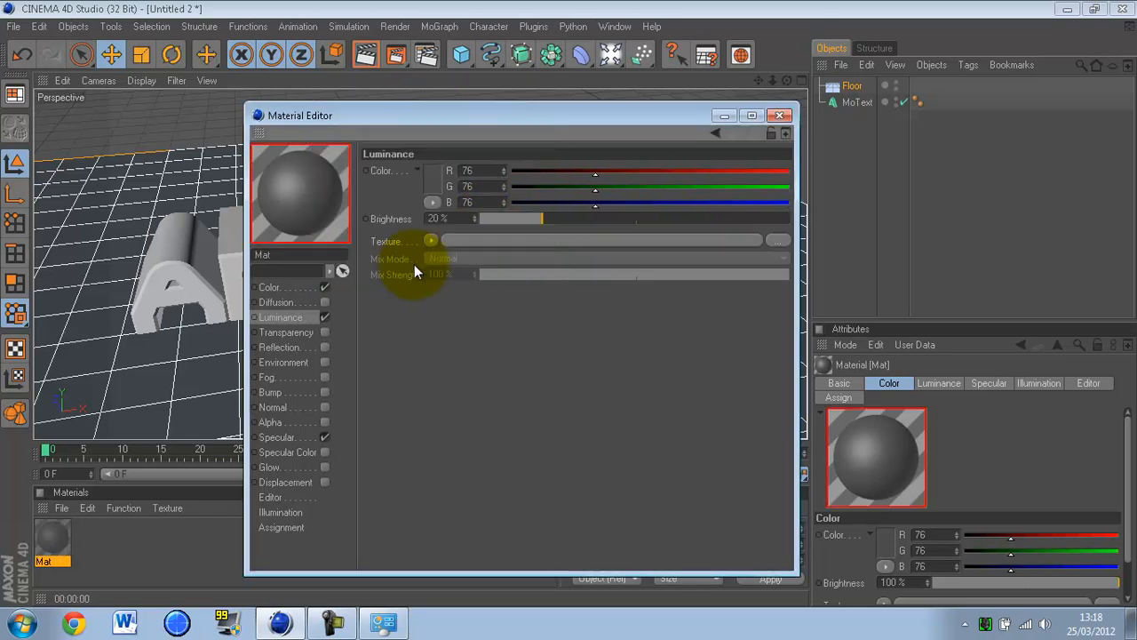
- Enable reflection on the dark grey material and set its reflection brightness to 0%
click(280, 333)
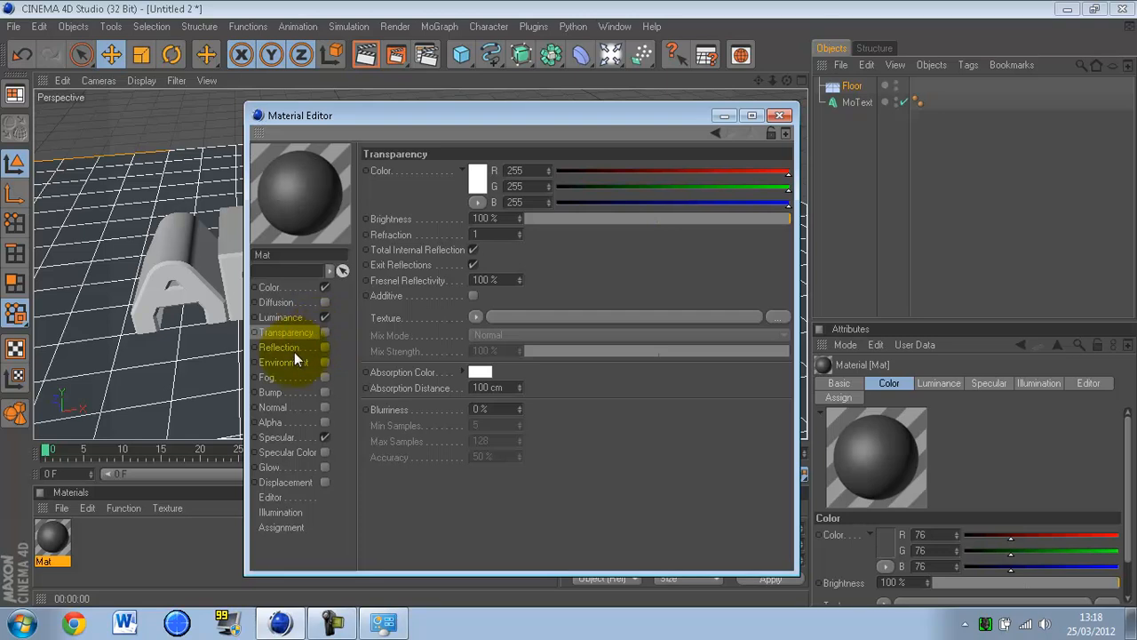
click(287, 346)
click(325, 346)
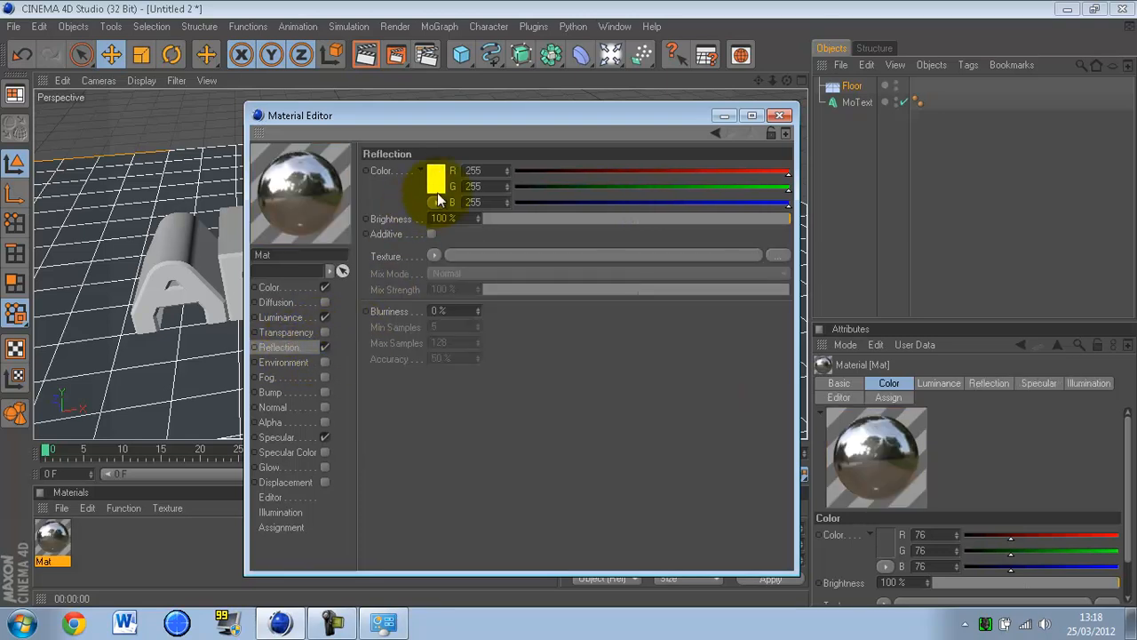
drag(466, 217, 348, 220)
text(0)
key(Return)
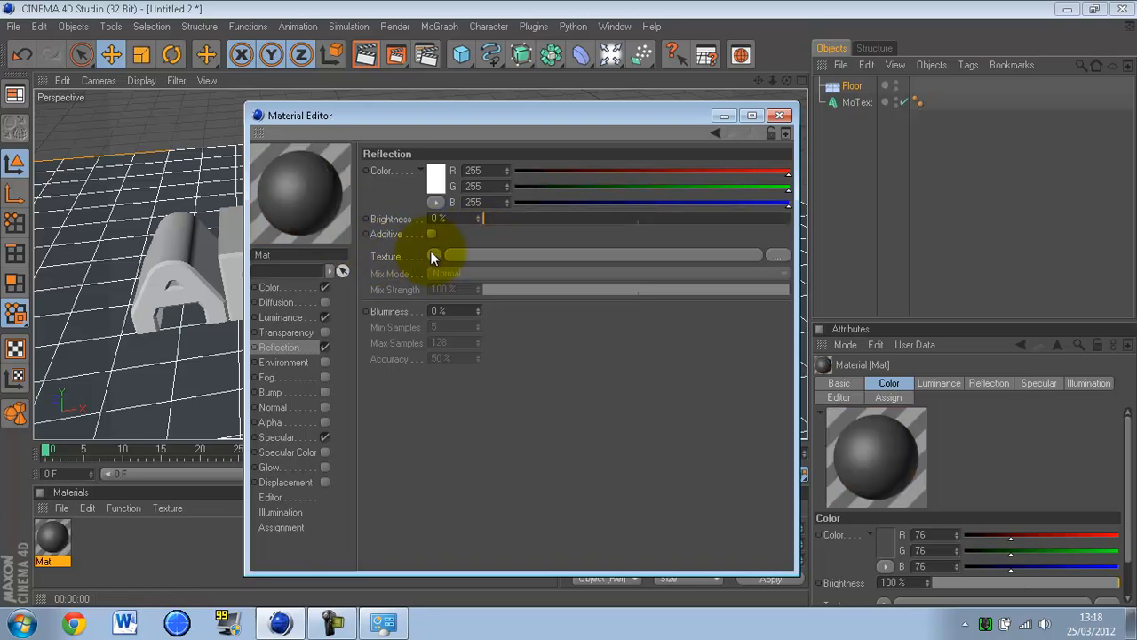
- Add a Fresnel texture to the reflection and set its mix strength to 5%
click(434, 256)
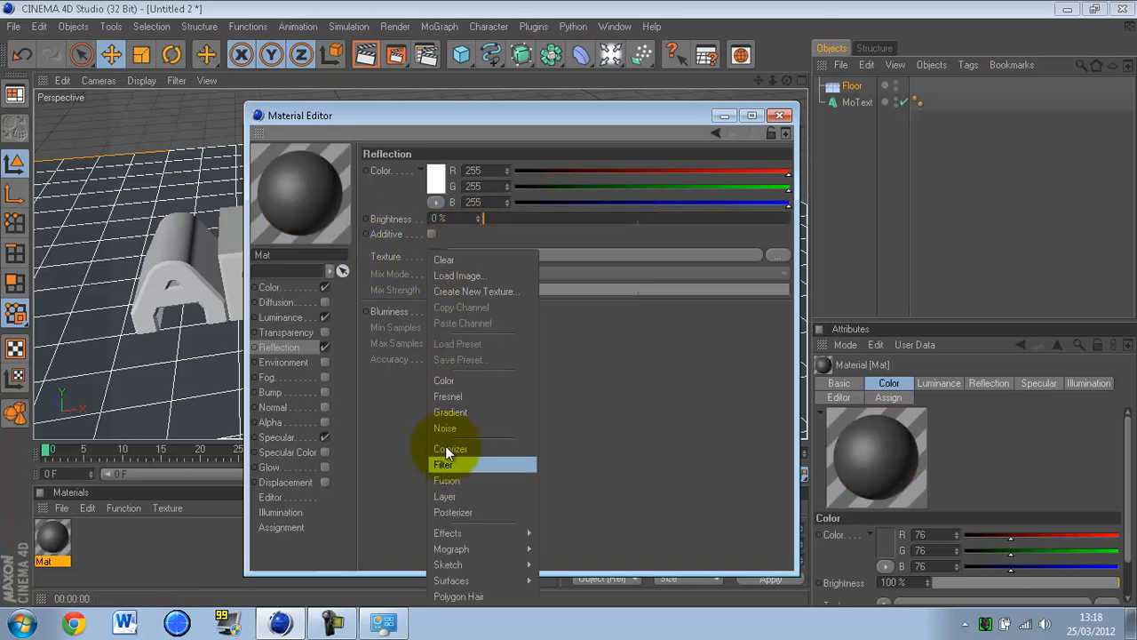
click(472, 397)
click(458, 335)
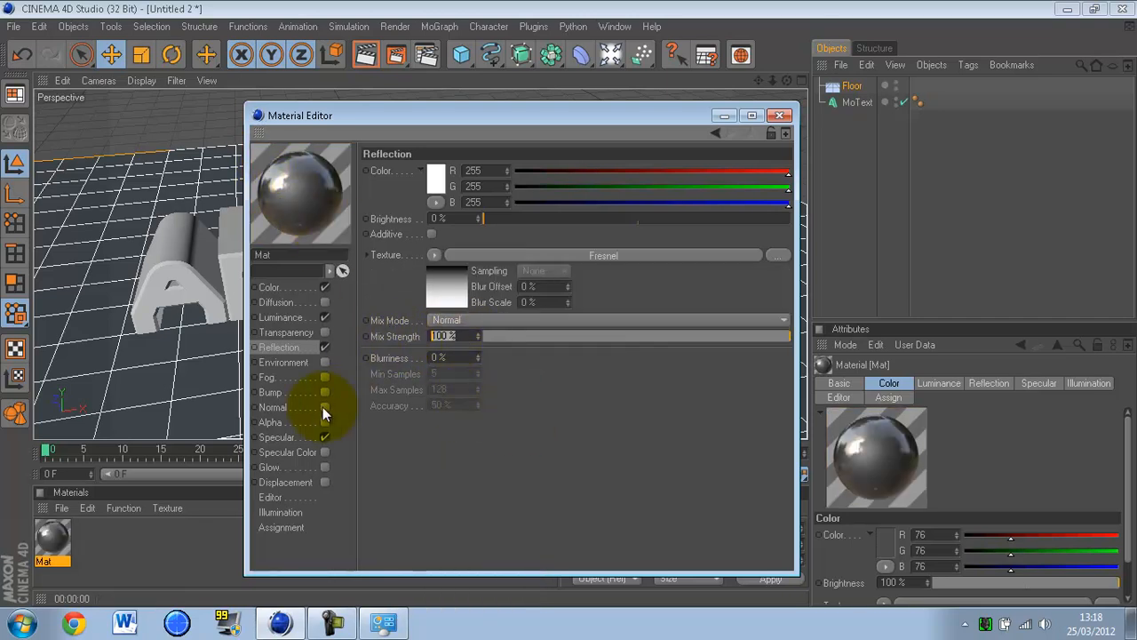
text(5)
key(Return)
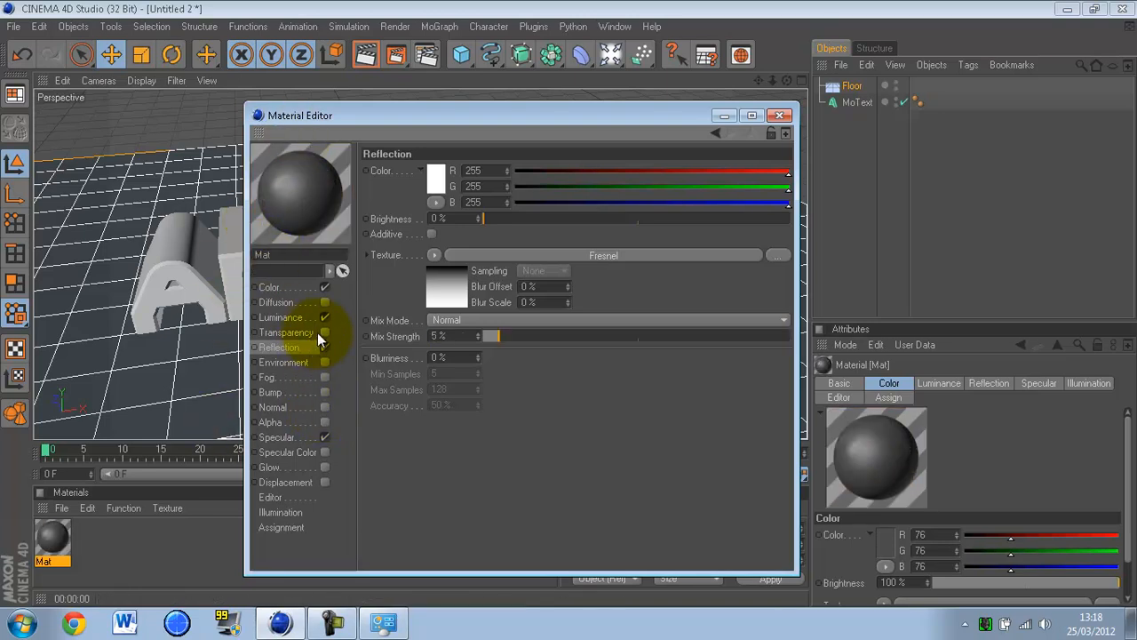
- Close the material settings, apply the dark grey material to the Floor and render the active view as a preview
click(778, 116)
drag(35, 538, 853, 91)
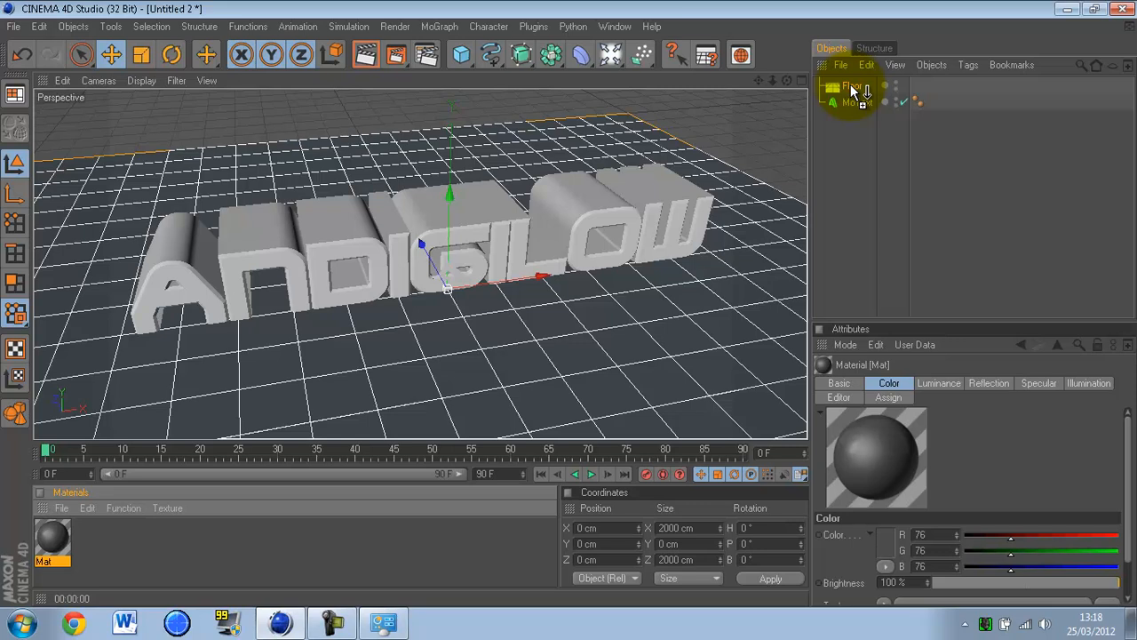
drag(850, 84, 850, 85)
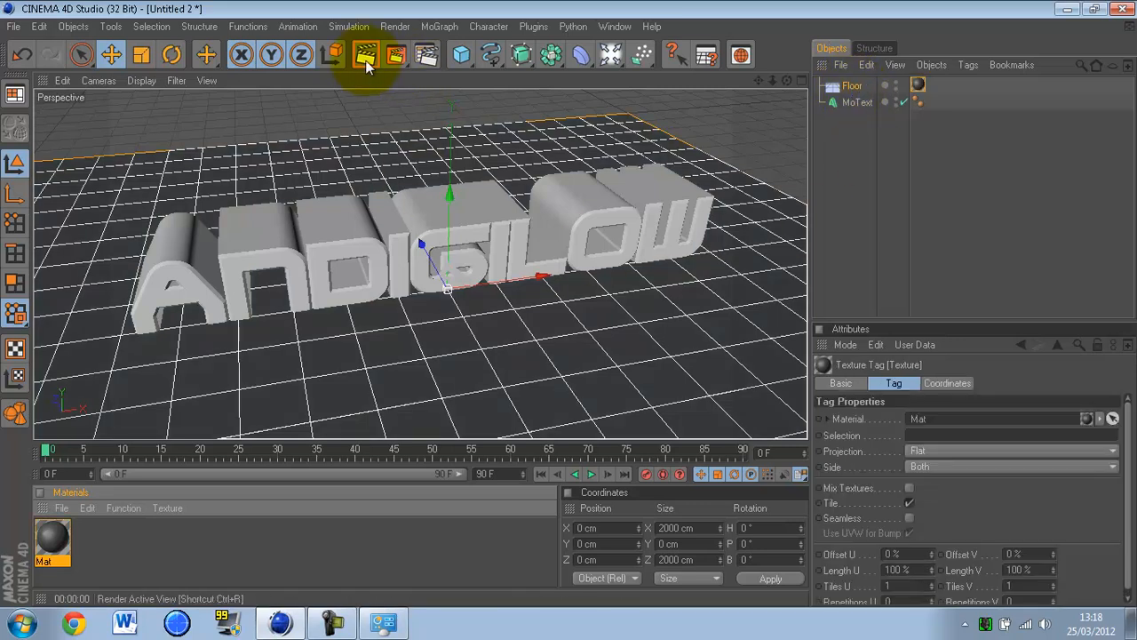
click(370, 59)
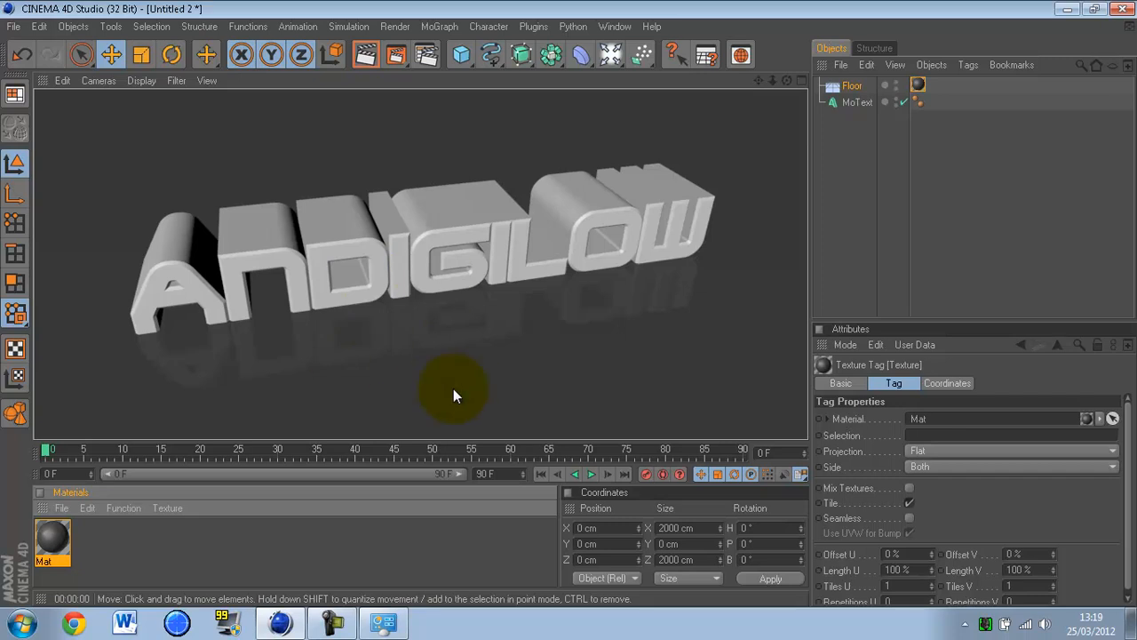
click(643, 296)
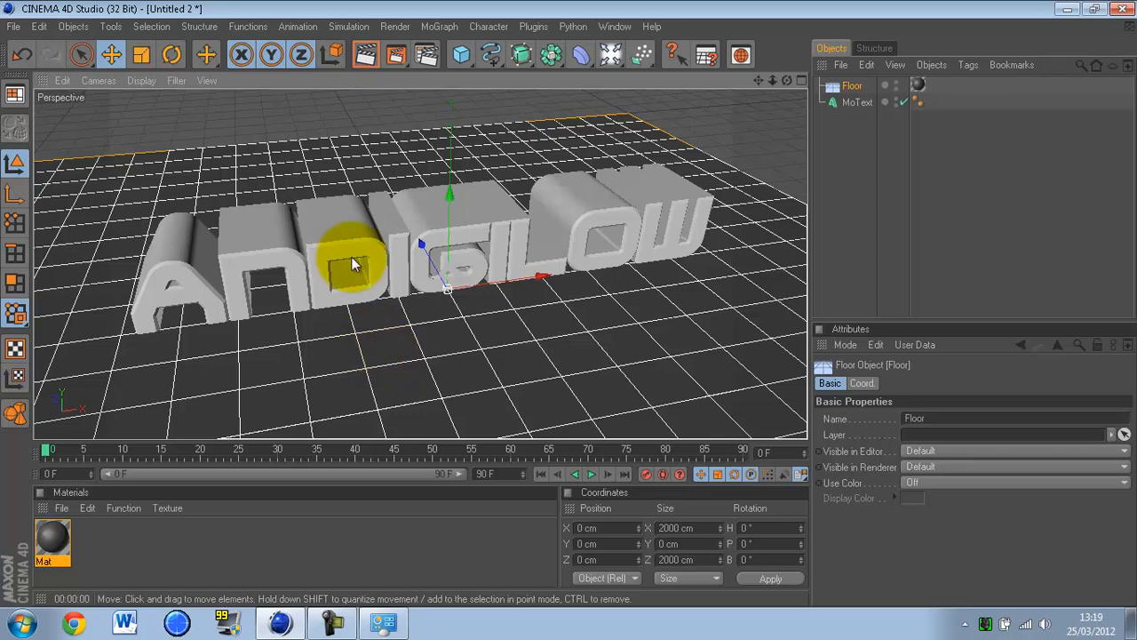
- Create two more materials beside the floor material and open the newest one, Mat.2, for editing
click(59, 507)
click(166, 542)
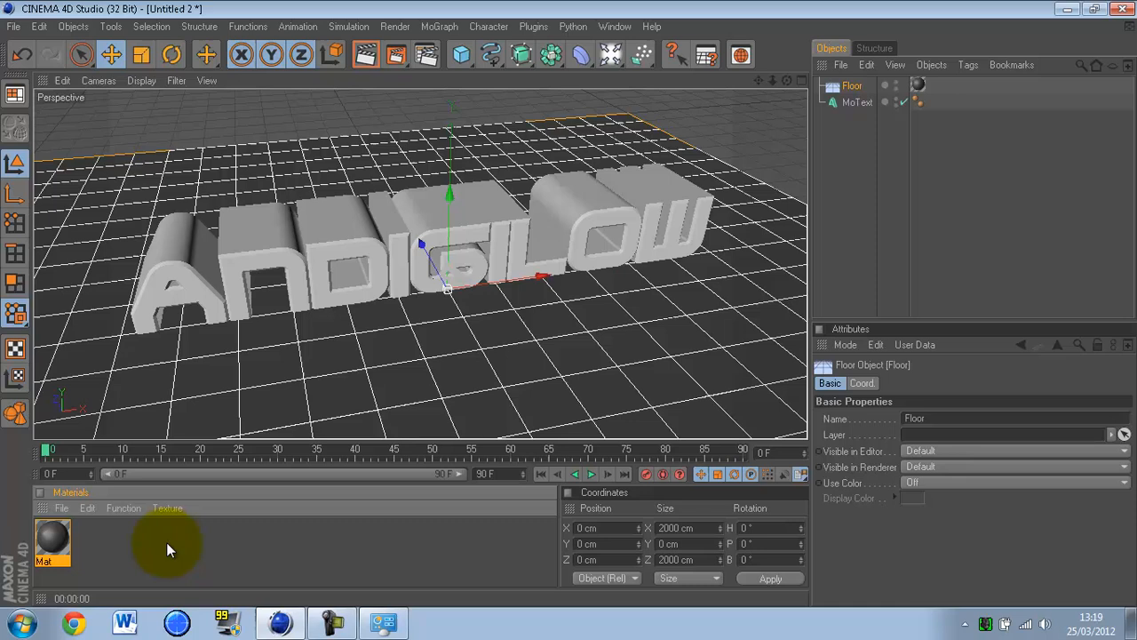
click(394, 243)
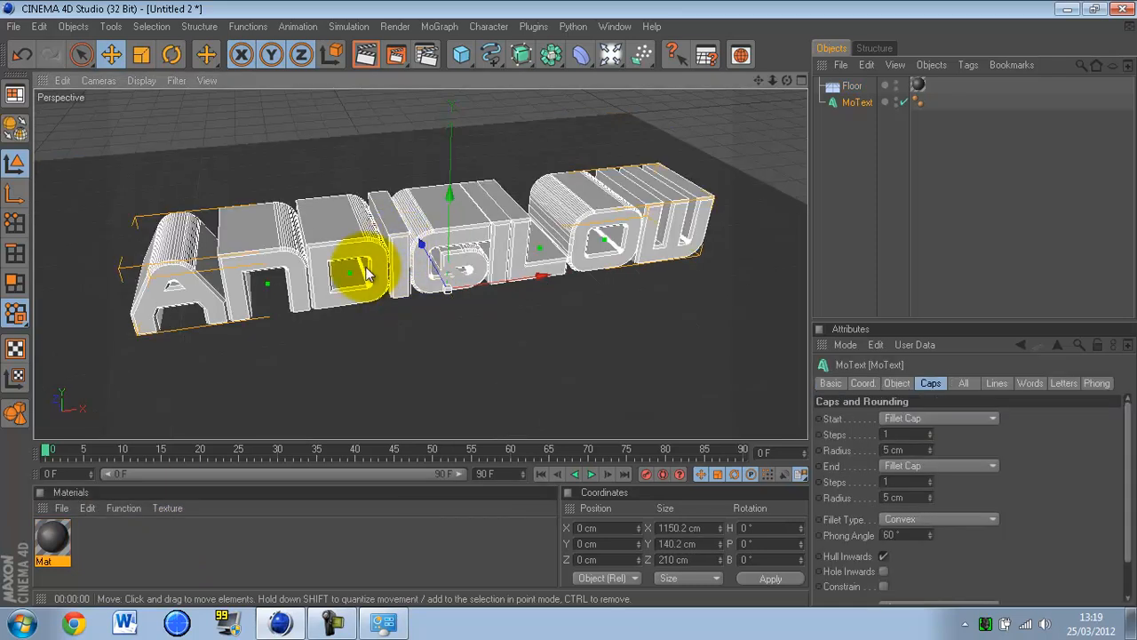
click(317, 566)
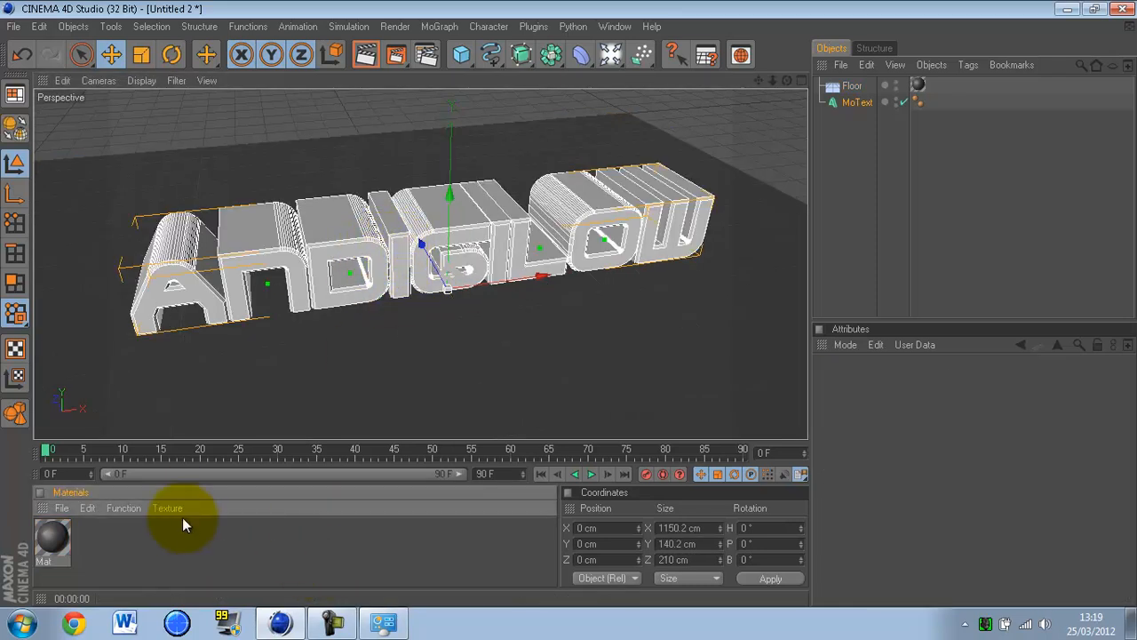
click(64, 511)
click(129, 312)
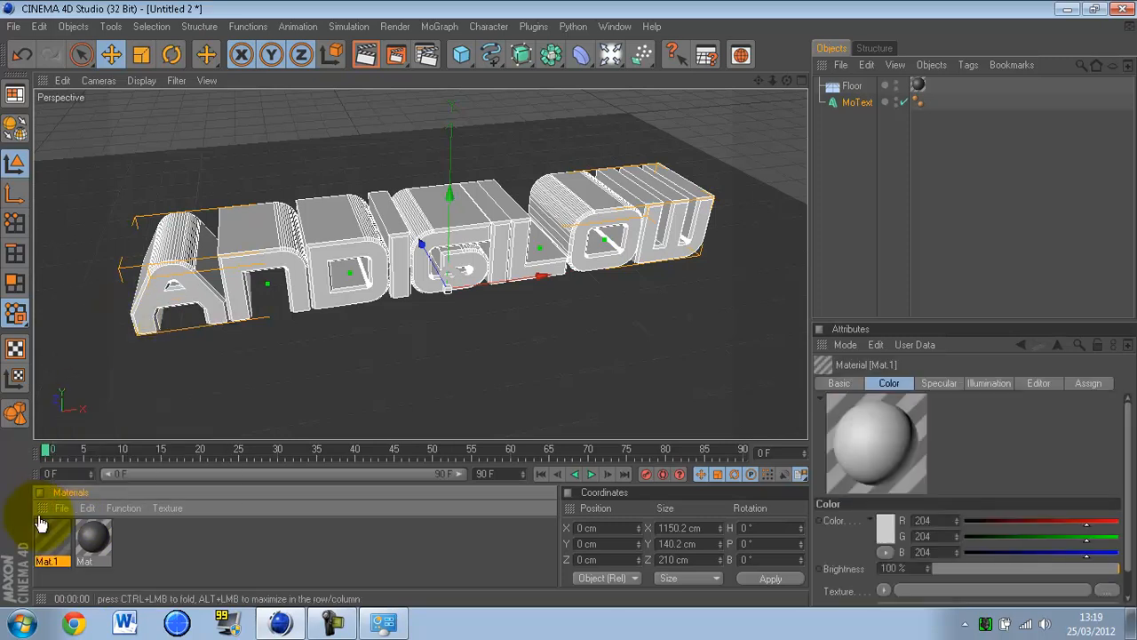
click(56, 507)
click(142, 317)
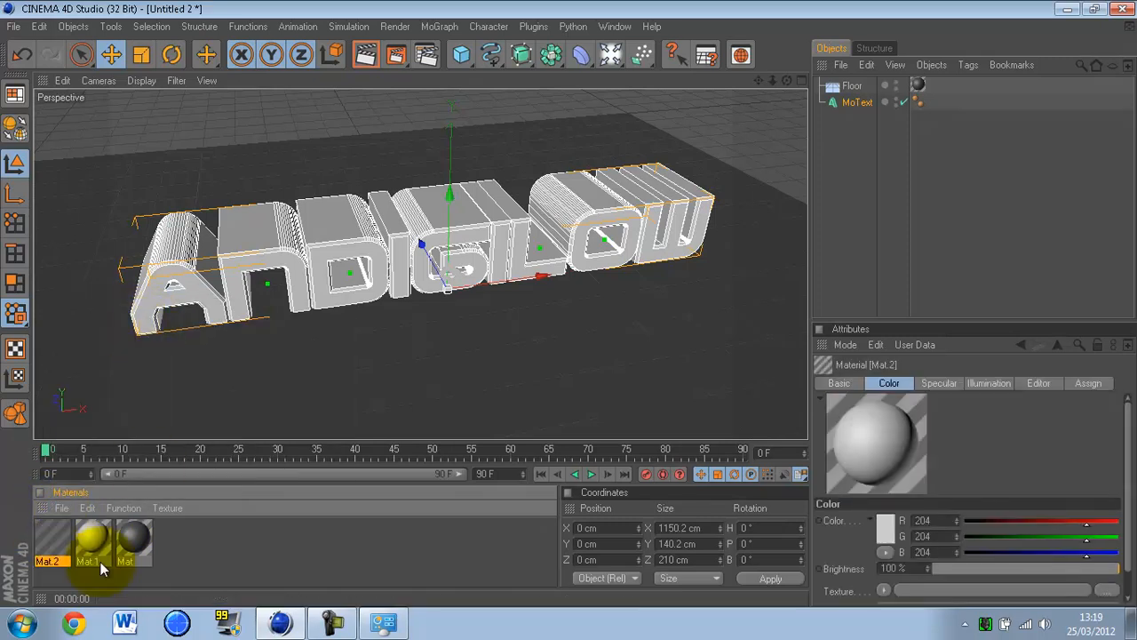
double_click(58, 540)
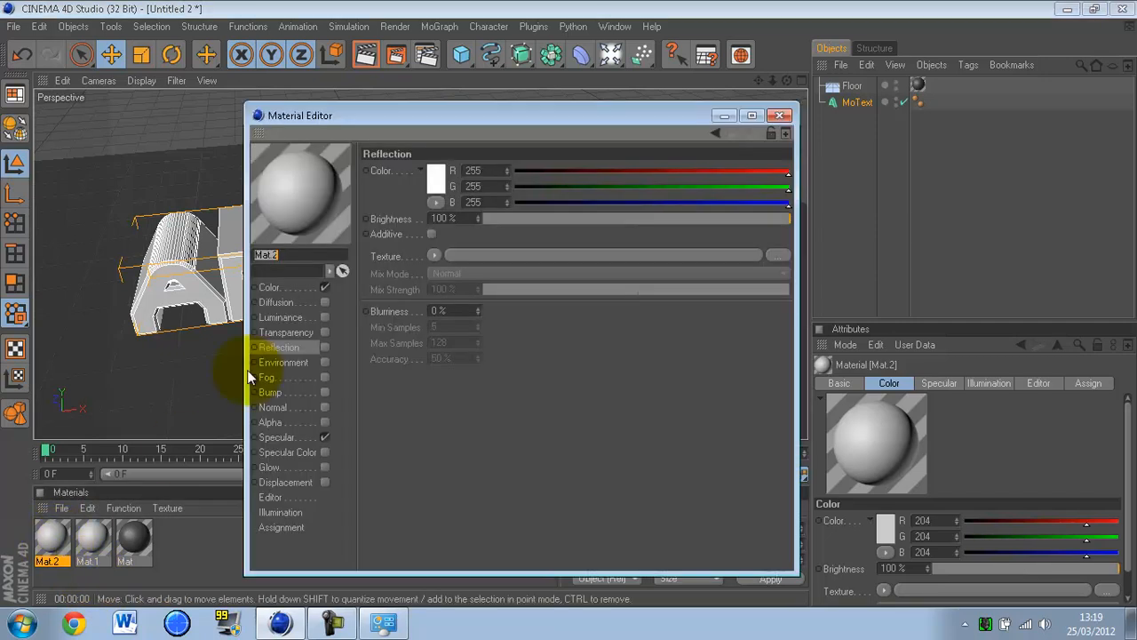
click(438, 183)
drag(360, 194, 339, 207)
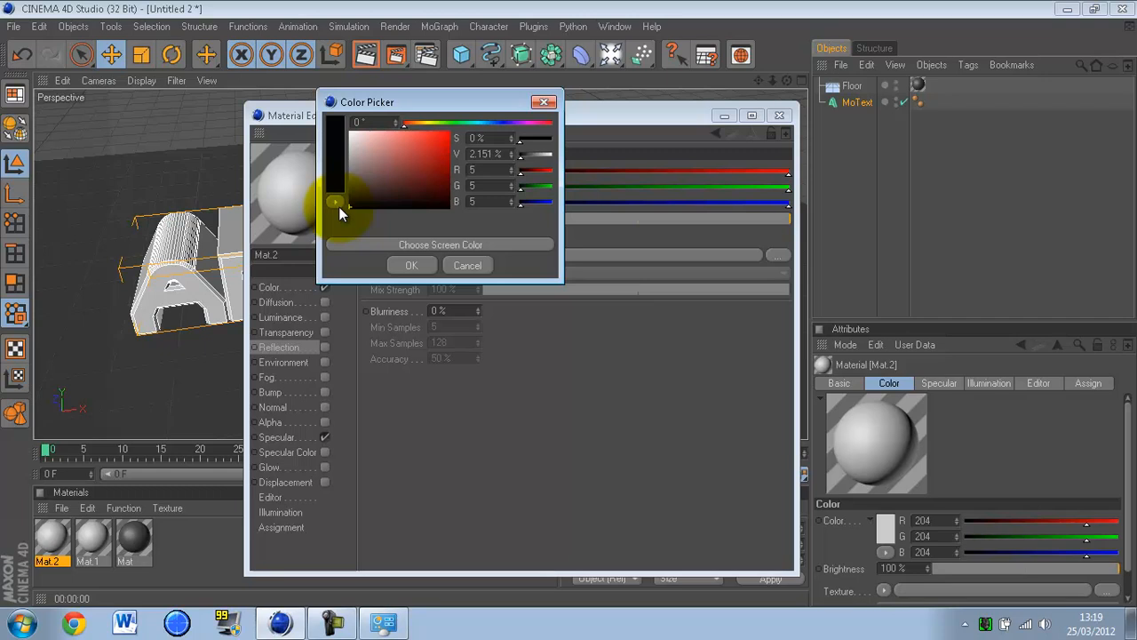
click(408, 265)
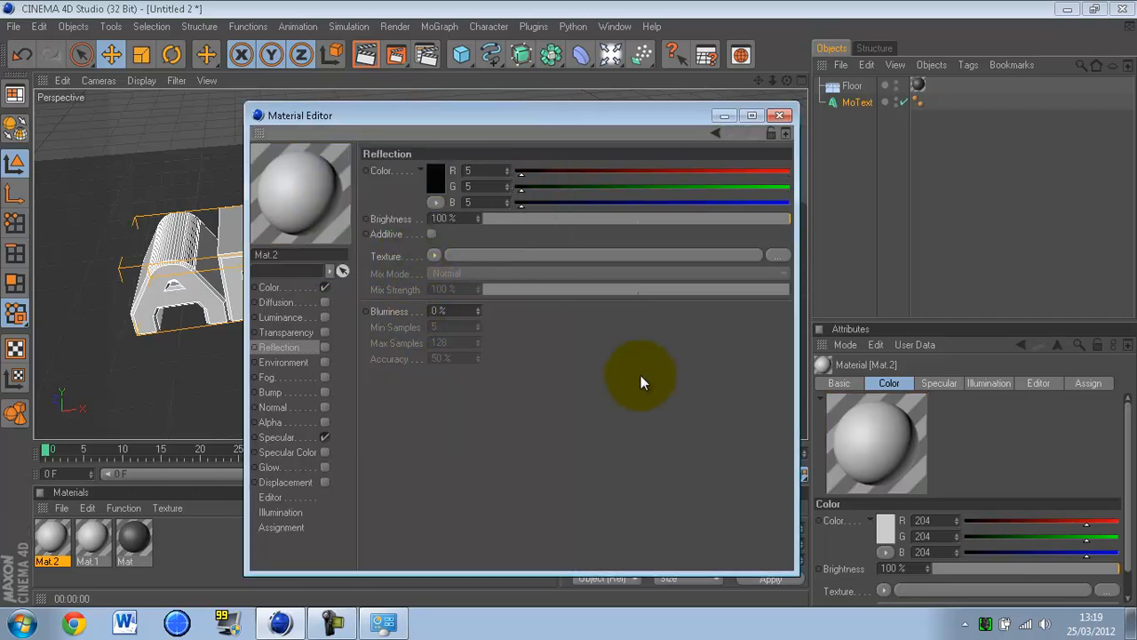
click(438, 182)
drag(347, 124, 327, 98)
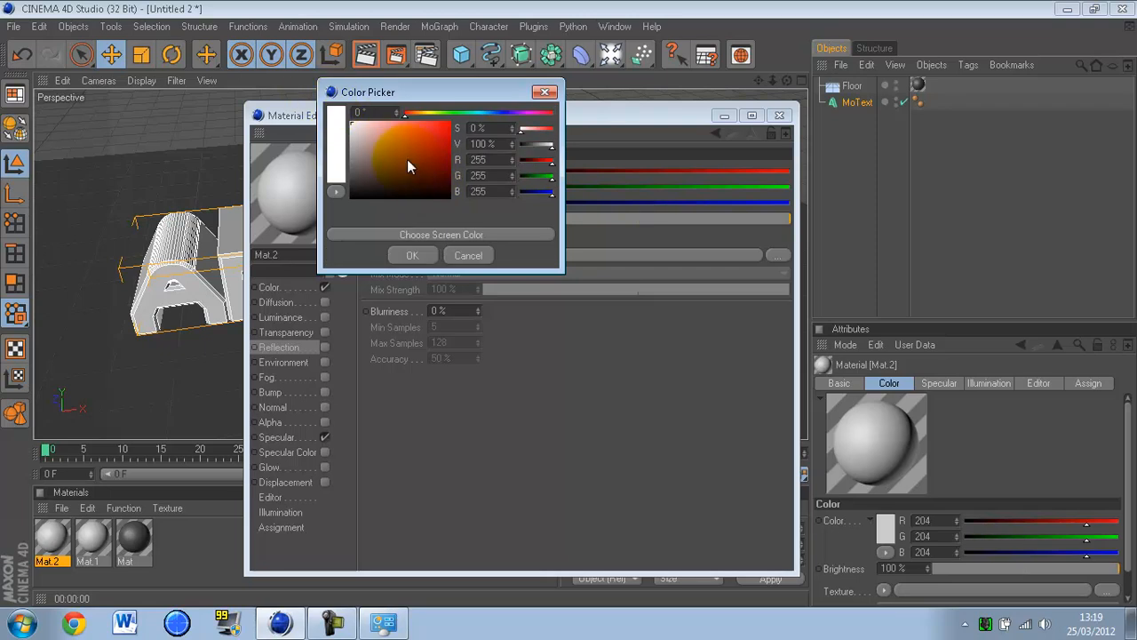
click(409, 263)
- Set the base color of Mat.2 to near-black, with R, G and B at 10
click(295, 290)
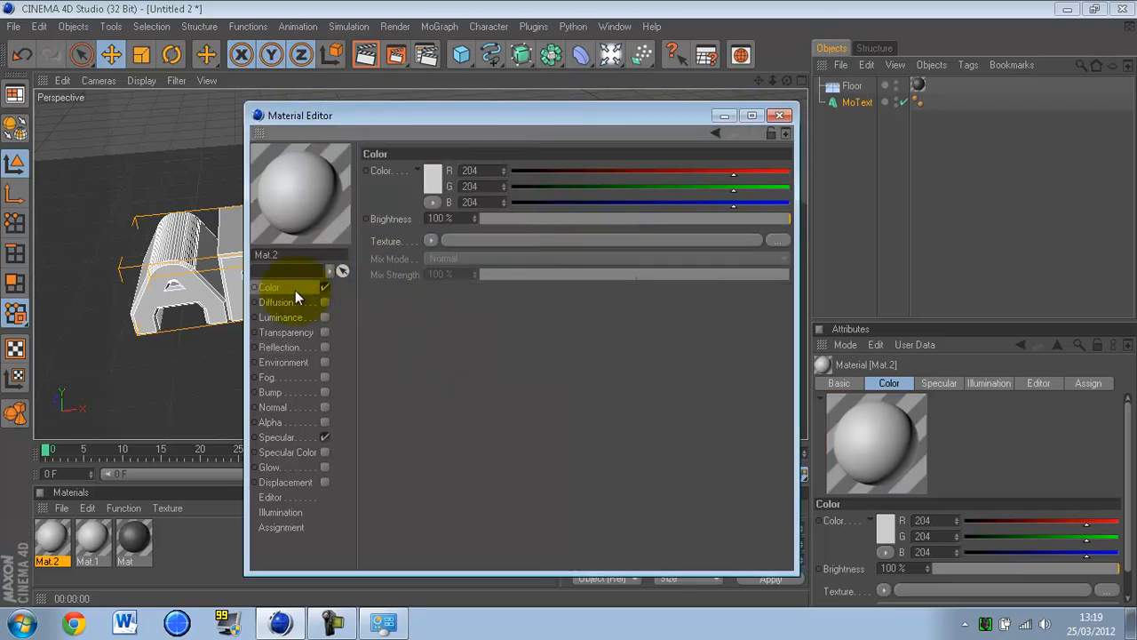
click(433, 186)
drag(433, 185, 337, 205)
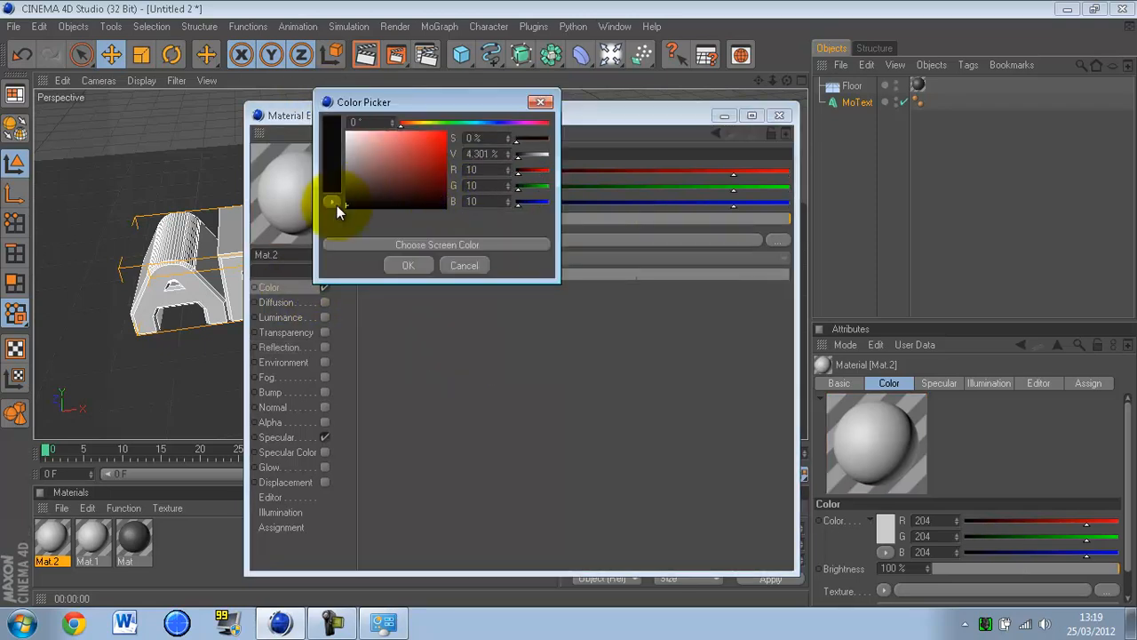
click(406, 265)
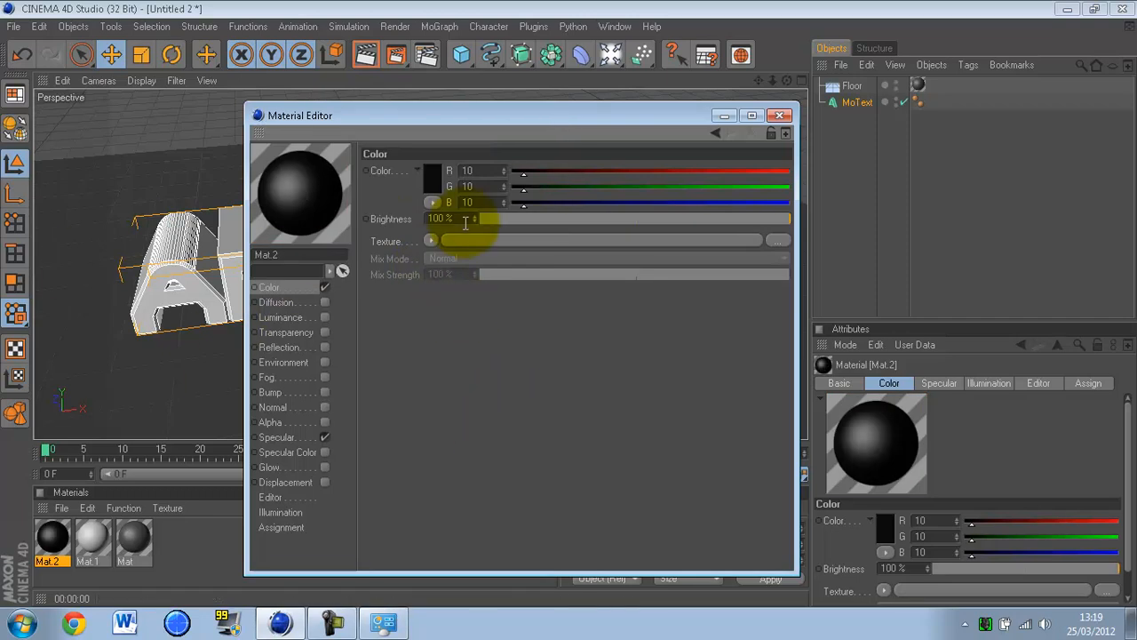
- Enable the transparency channel on the near-black material Mat.2
click(276, 302)
click(280, 317)
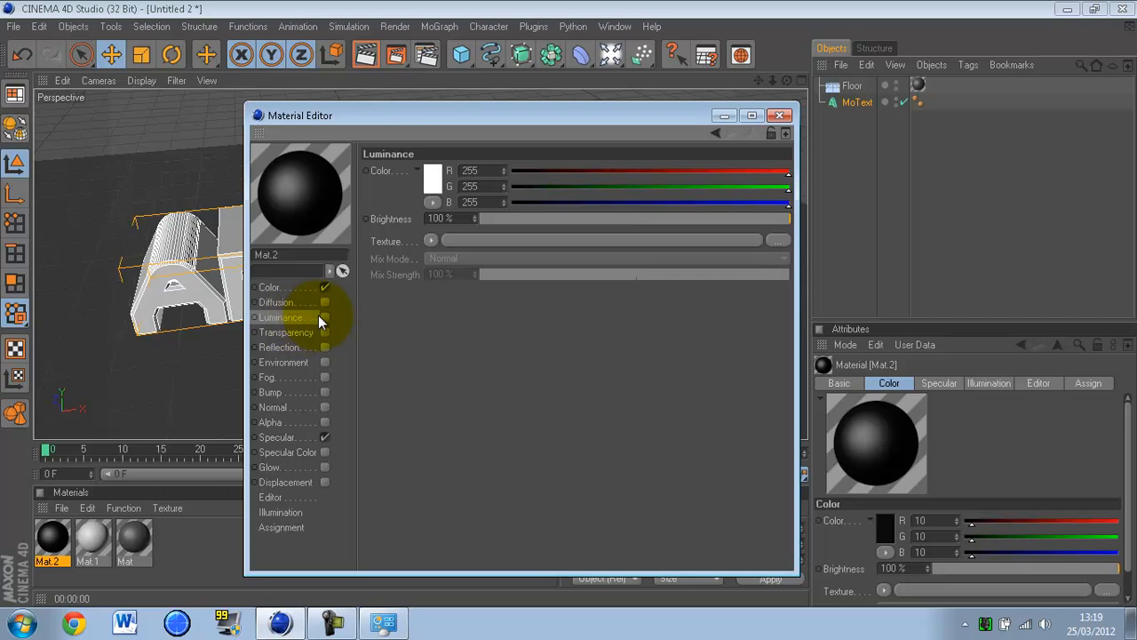
click(281, 334)
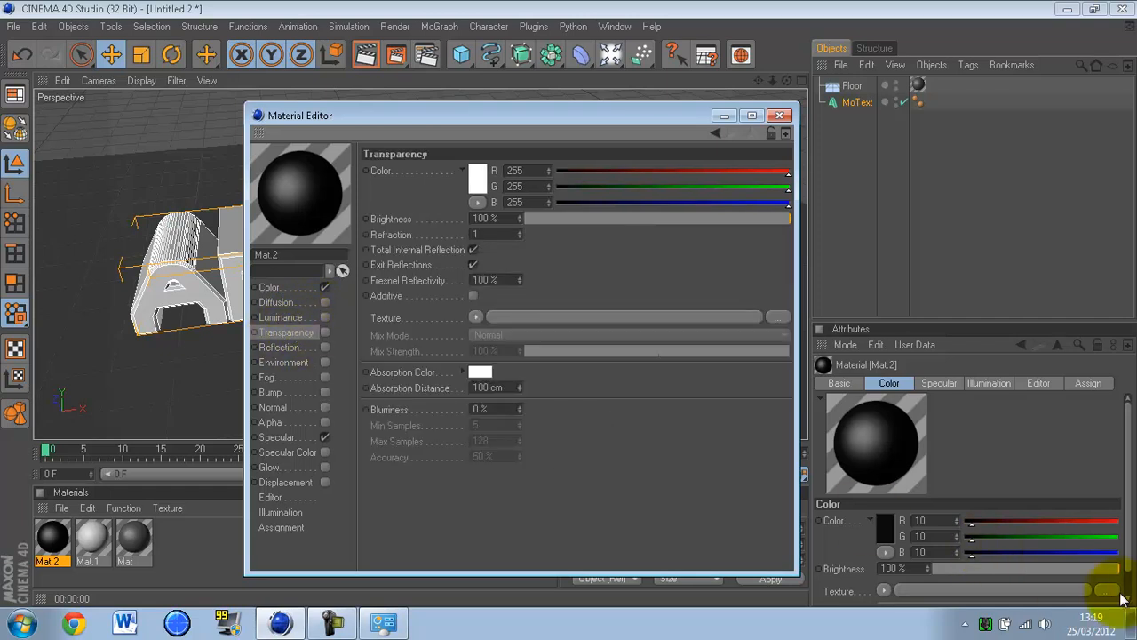
click(325, 332)
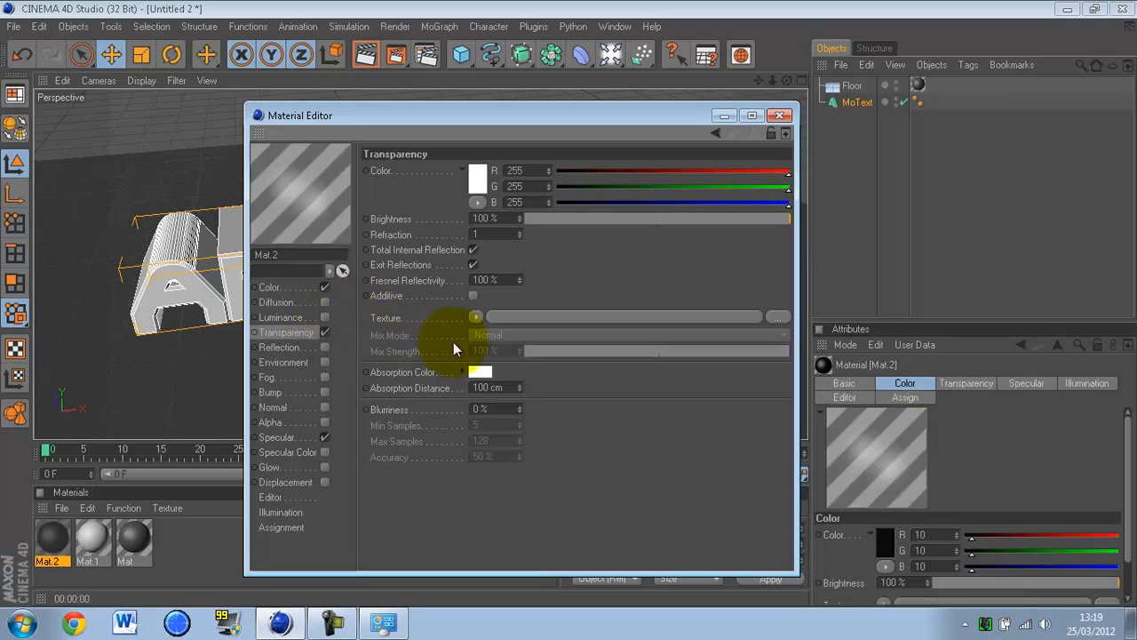
- Set the transparency brightness of Mat.2 to 10%
double_click(497, 218)
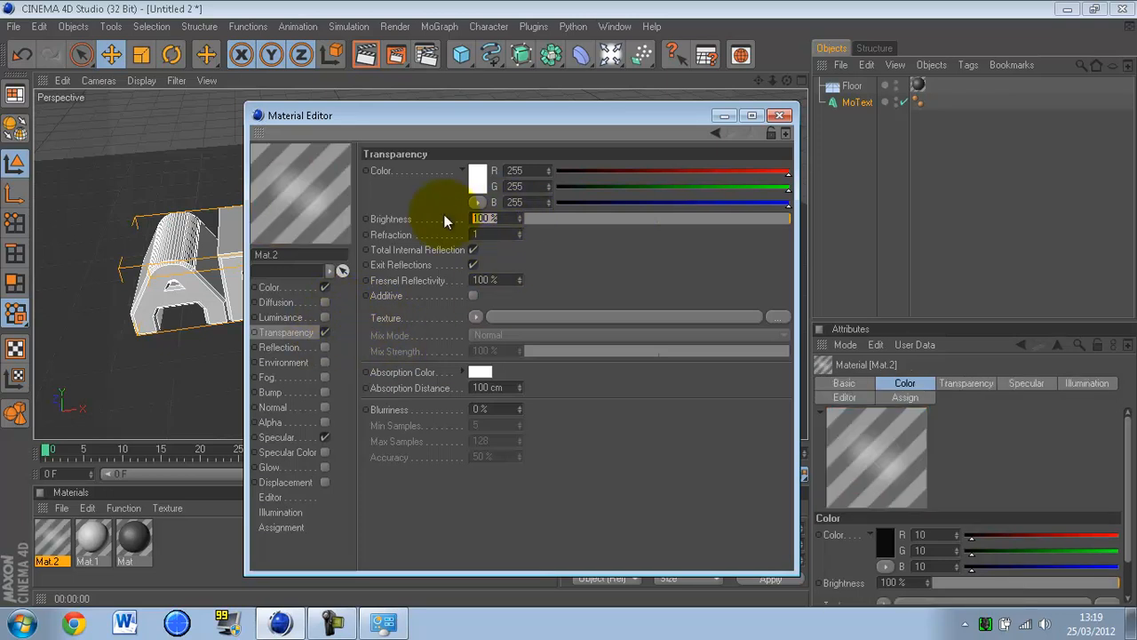
text(10)
key(Return)
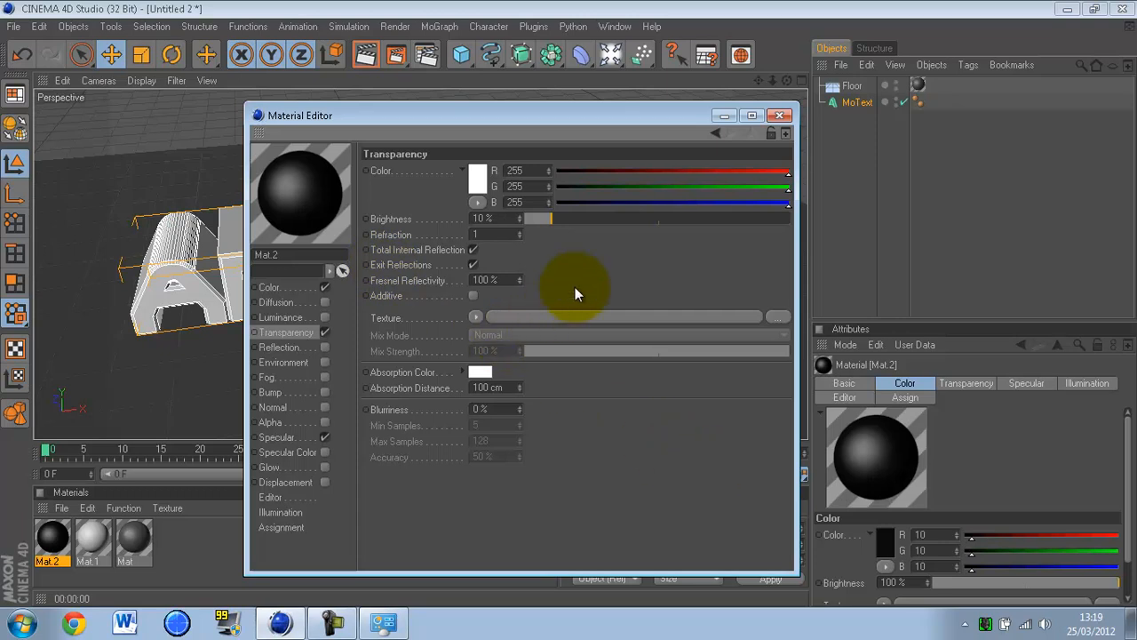
- Enable reflection on Mat.2 with brightness 0% and load a Fresnel shader as its reflection texture
click(283, 349)
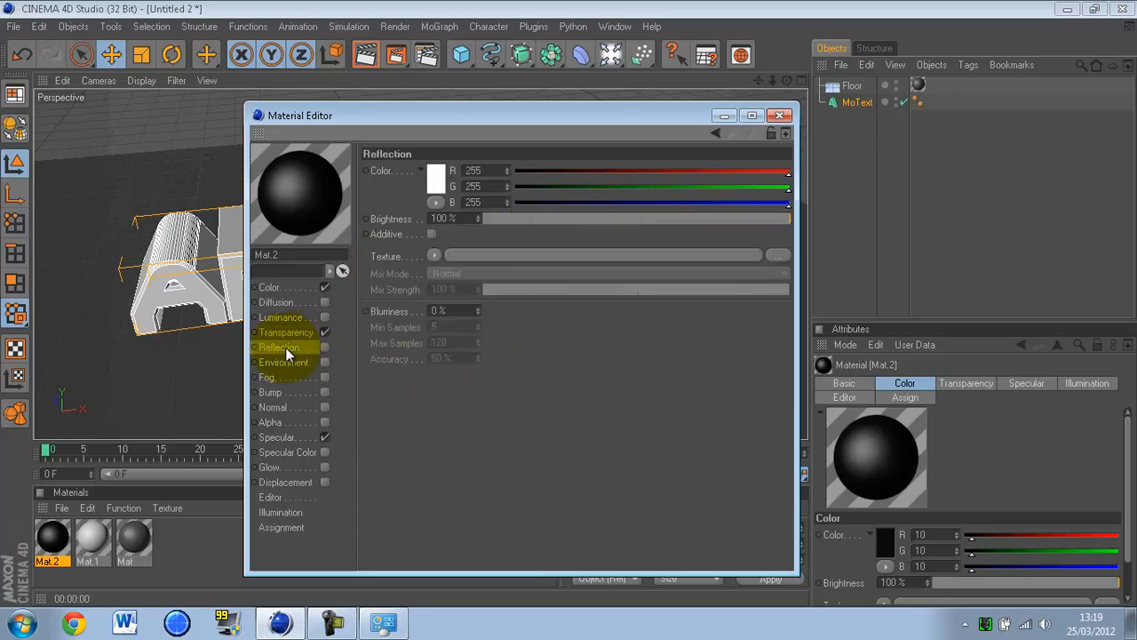
click(325, 347)
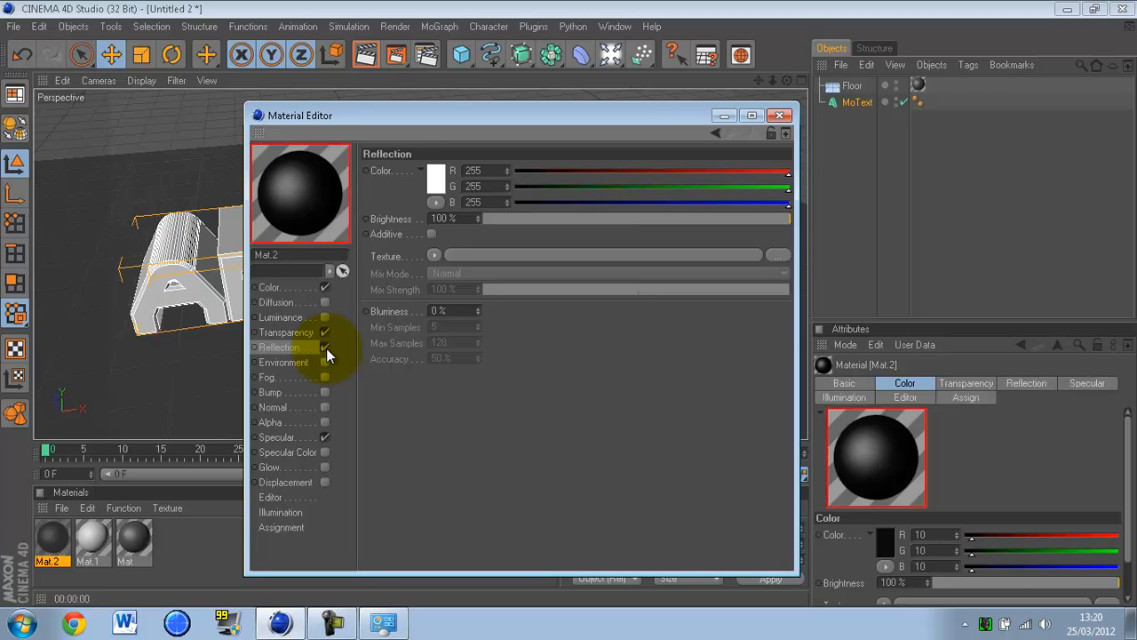
click(448, 218)
text(0)
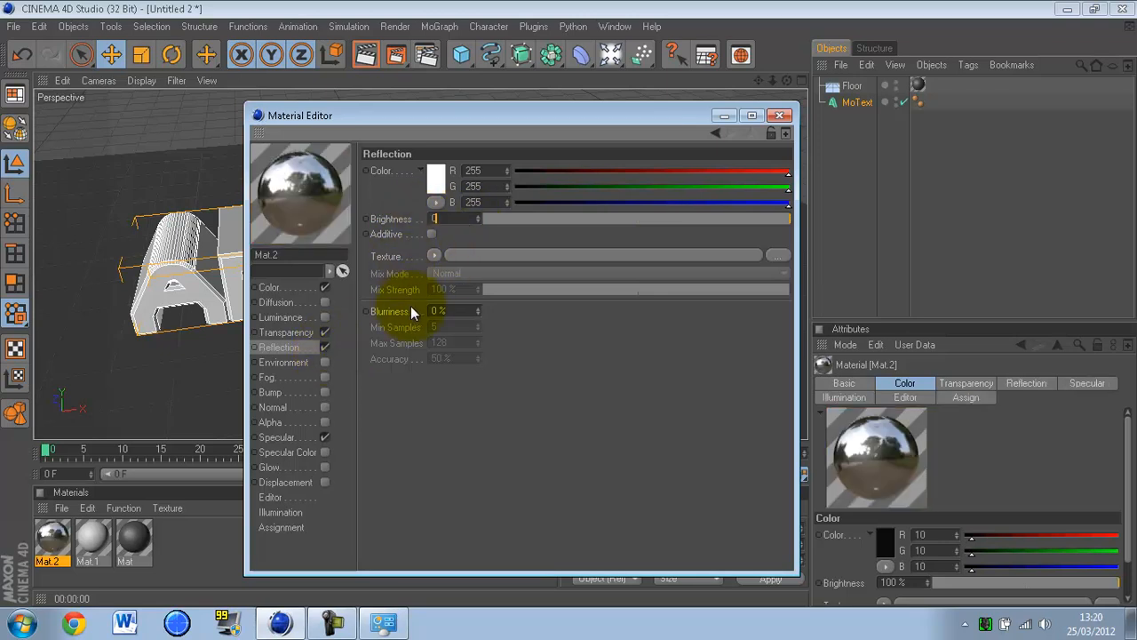
click(433, 256)
click(461, 393)
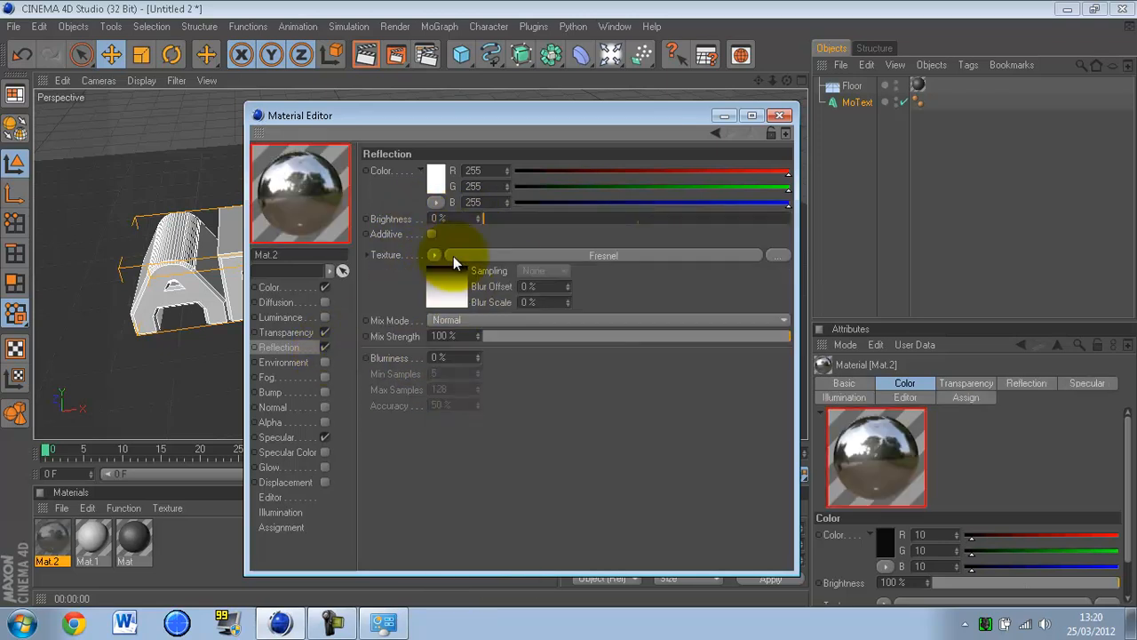
- Set the mix strength of Mat.2's Fresnel reflection to 20%
click(449, 336)
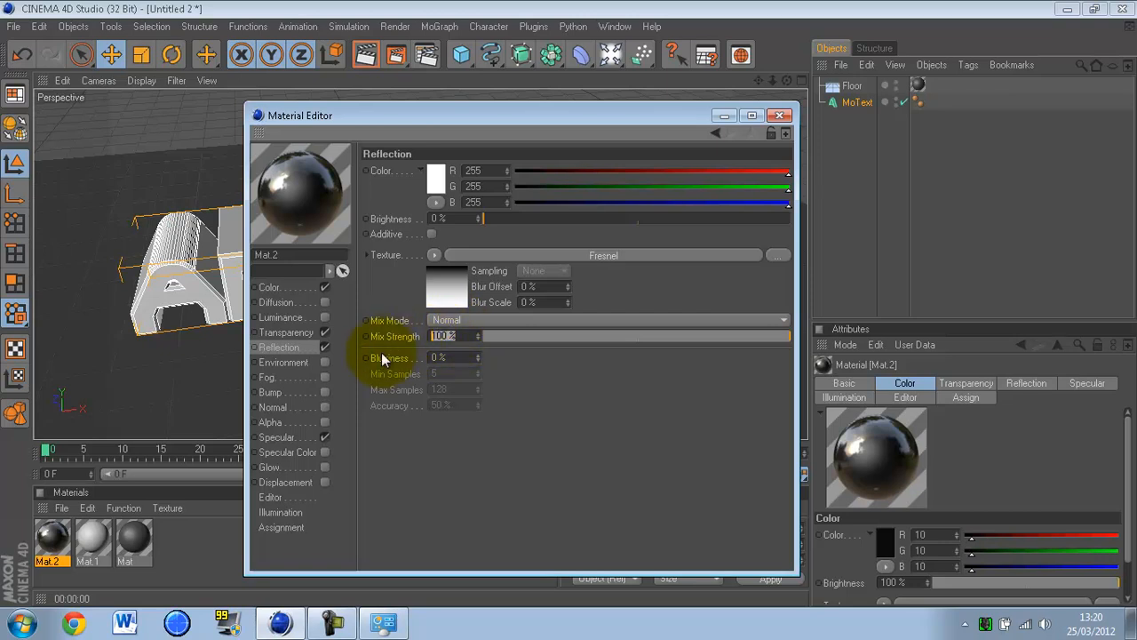
text(20)
key(Return)
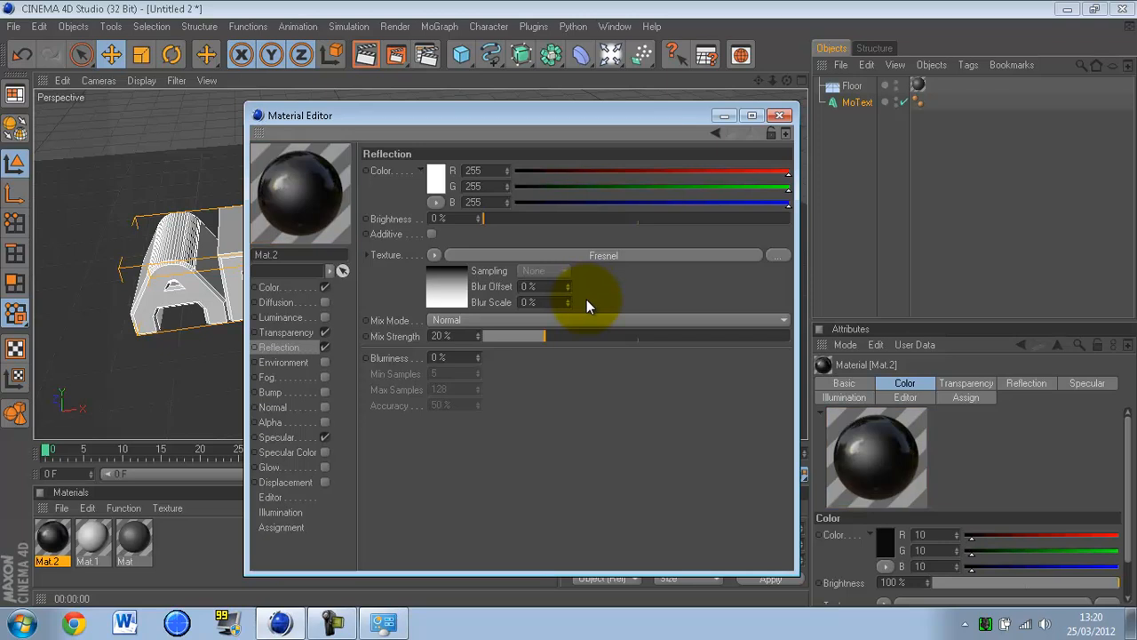
- Set the mix strength of Mat.2's Fresnel reflection to 50%
click(453, 336)
text(50)
click(629, 319)
click(605, 311)
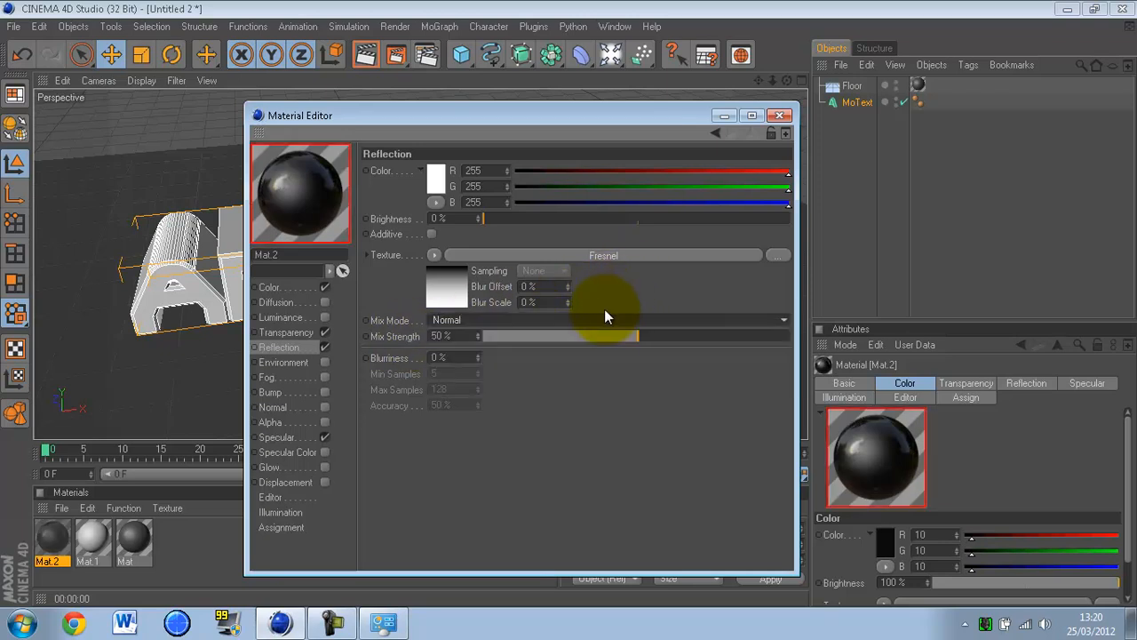
- Close the material settings, apply Mat.2 to the MoText object and render the active view as a preview
click(779, 116)
drag(51, 536, 861, 103)
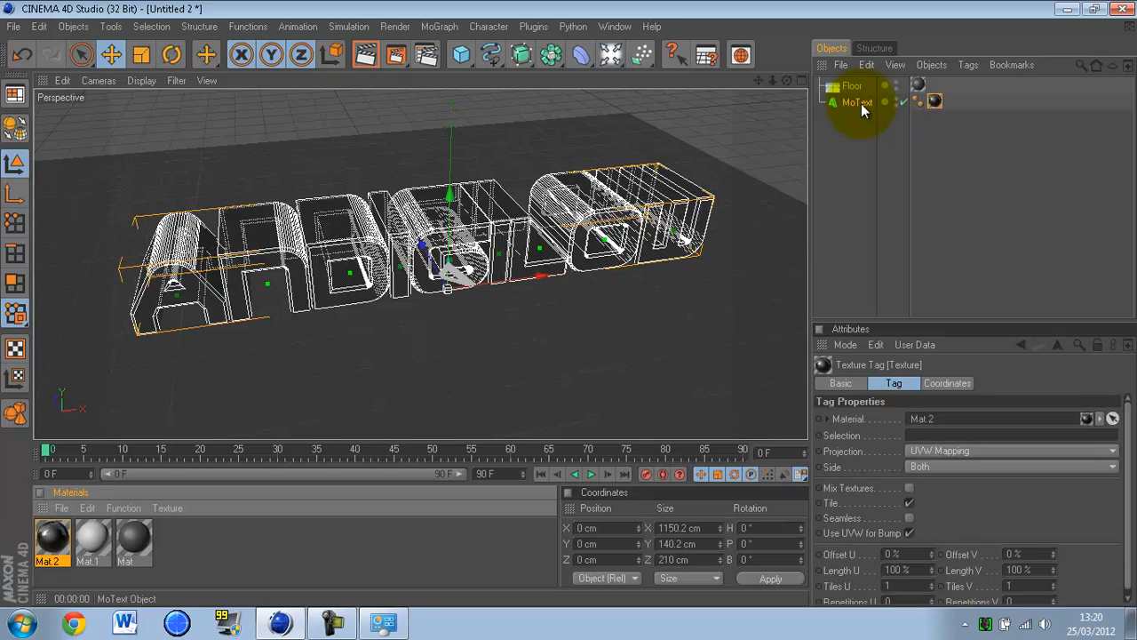
click(366, 55)
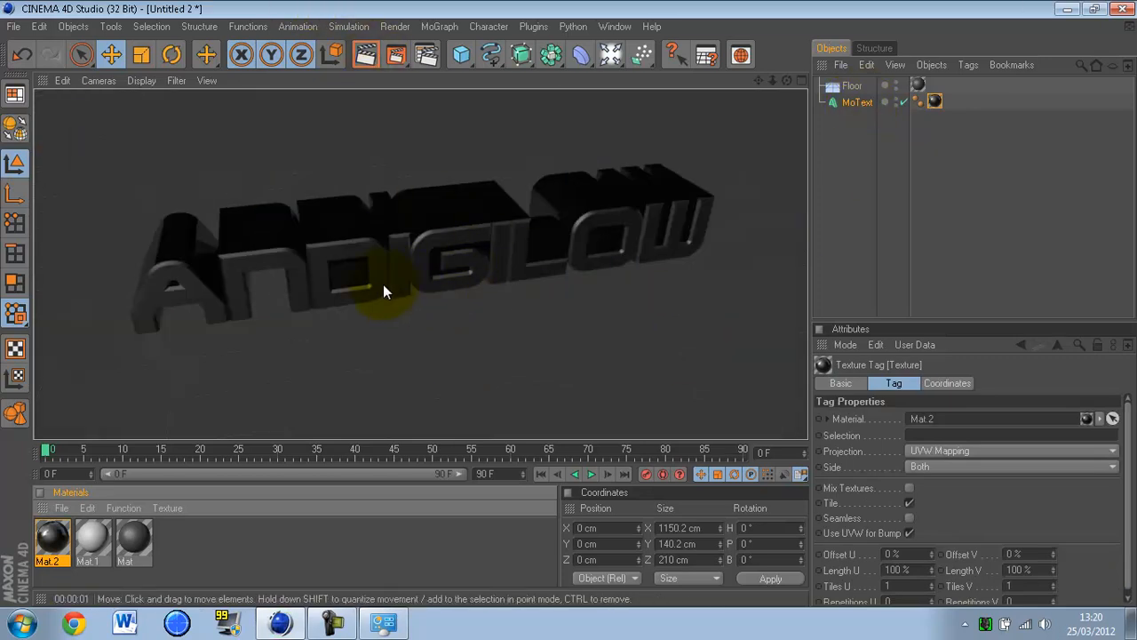
click(943, 164)
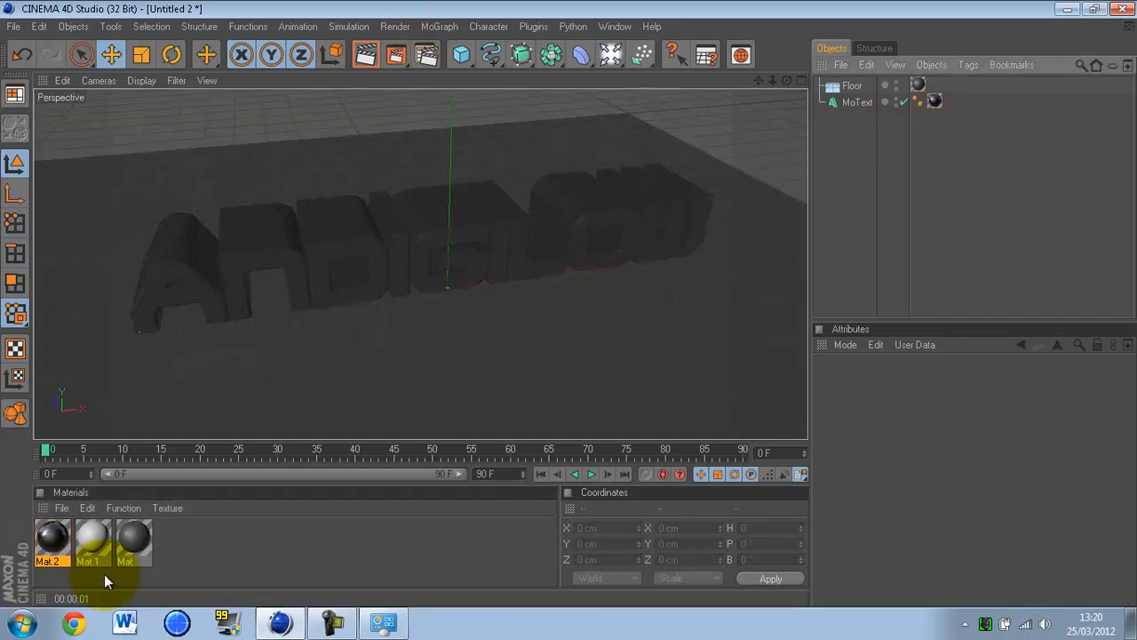
- Open Mat.1 for editing and set its base color to pure green, with hue 120° and saturation and value at 100%
double_click(97, 540)
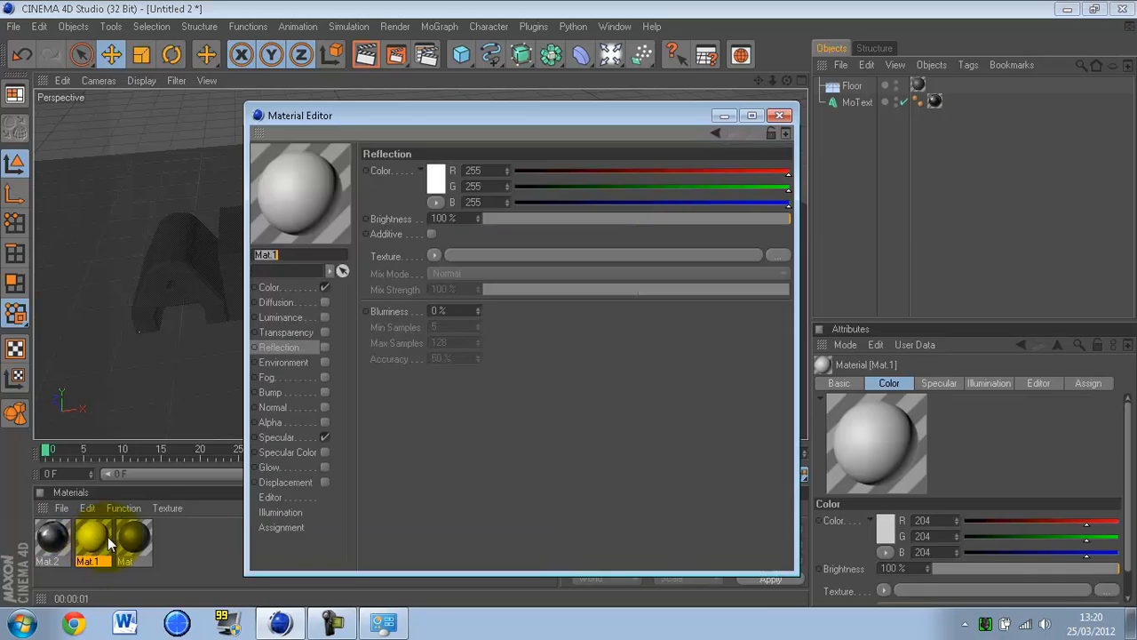
click(281, 287)
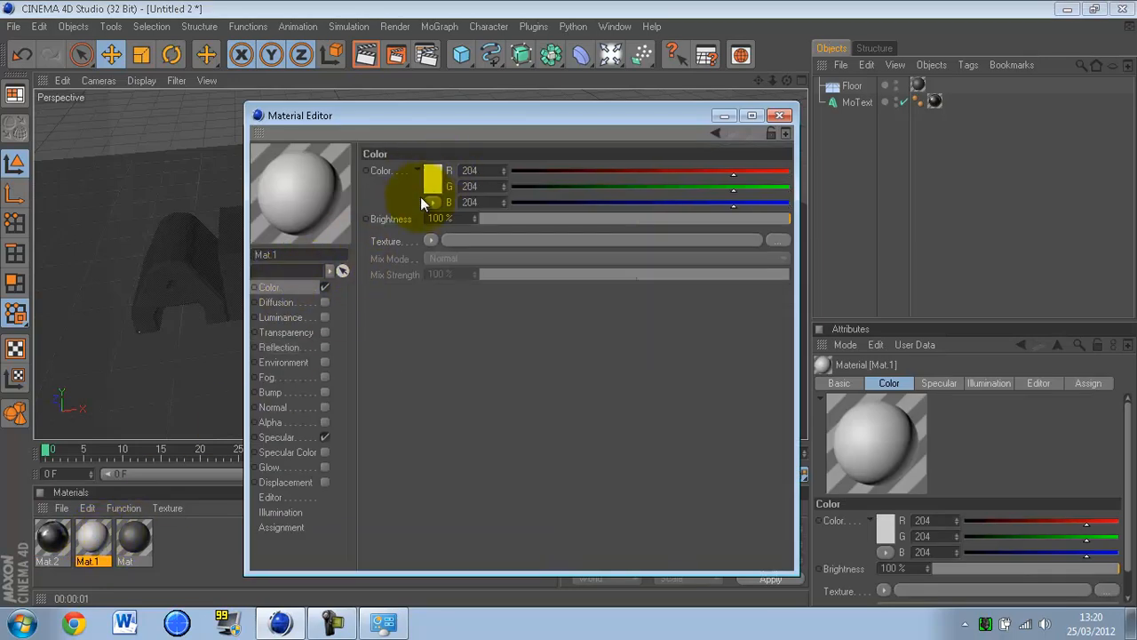
click(433, 184)
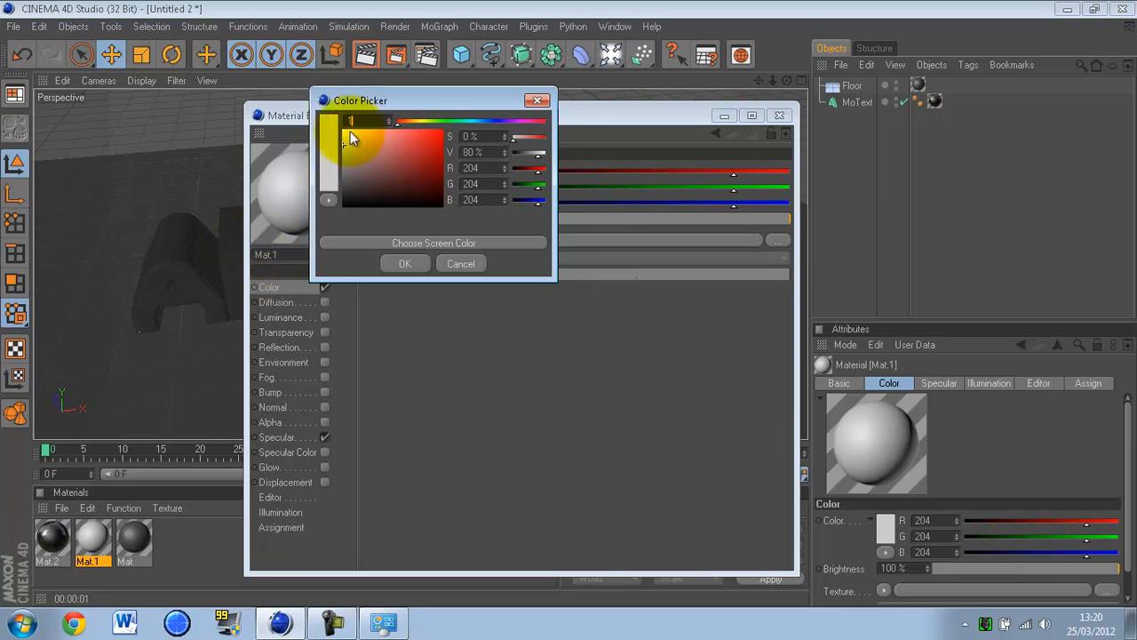
text(120)
key(Return)
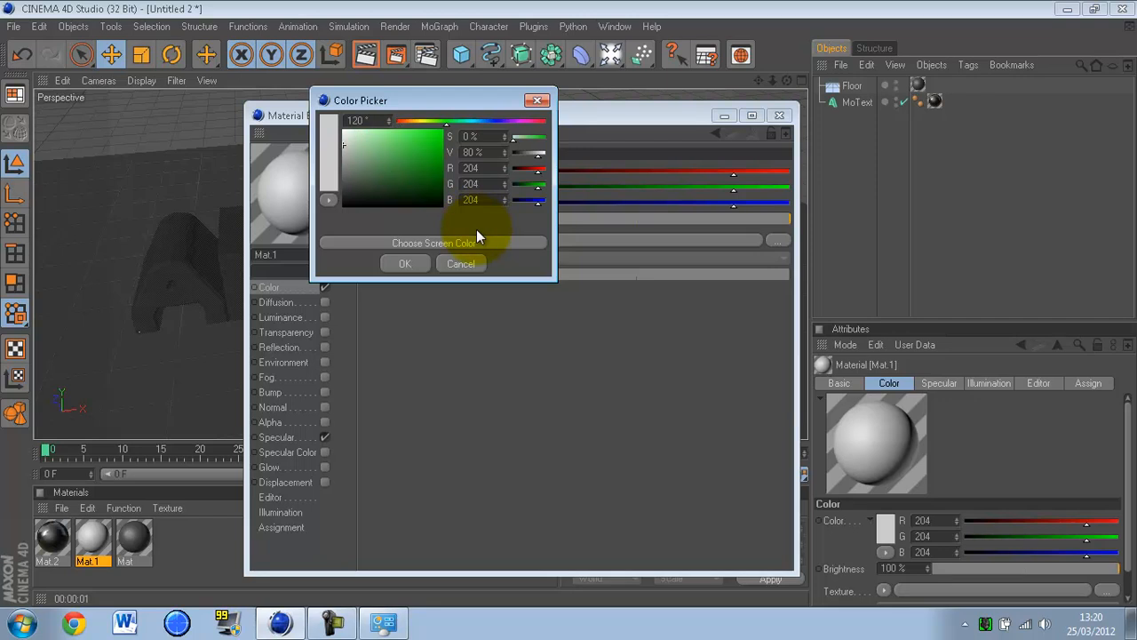
drag(424, 189, 490, 92)
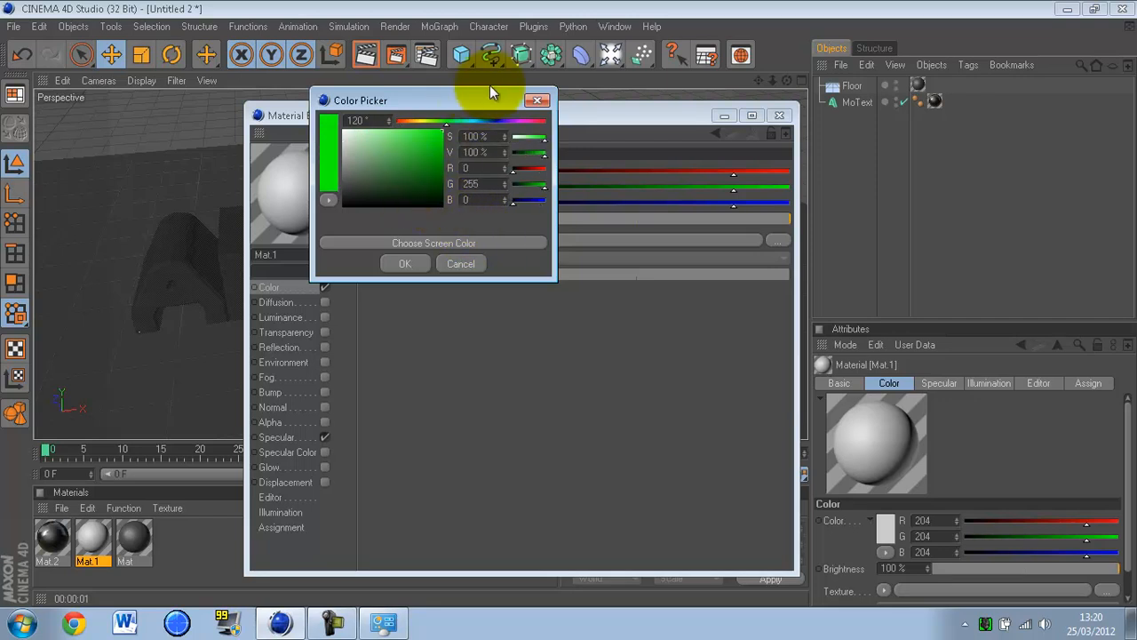
click(405, 264)
- Enable luminance on Mat.1 and set its luminance color to pure green, with hue 120° and saturation and value at 100%
click(281, 304)
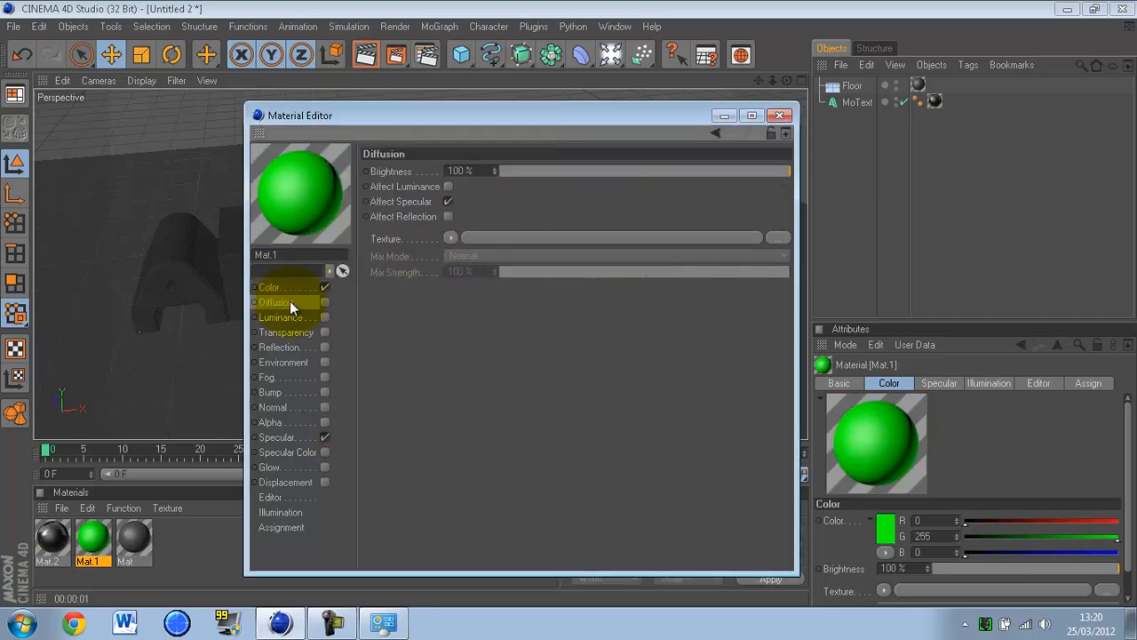
click(286, 292)
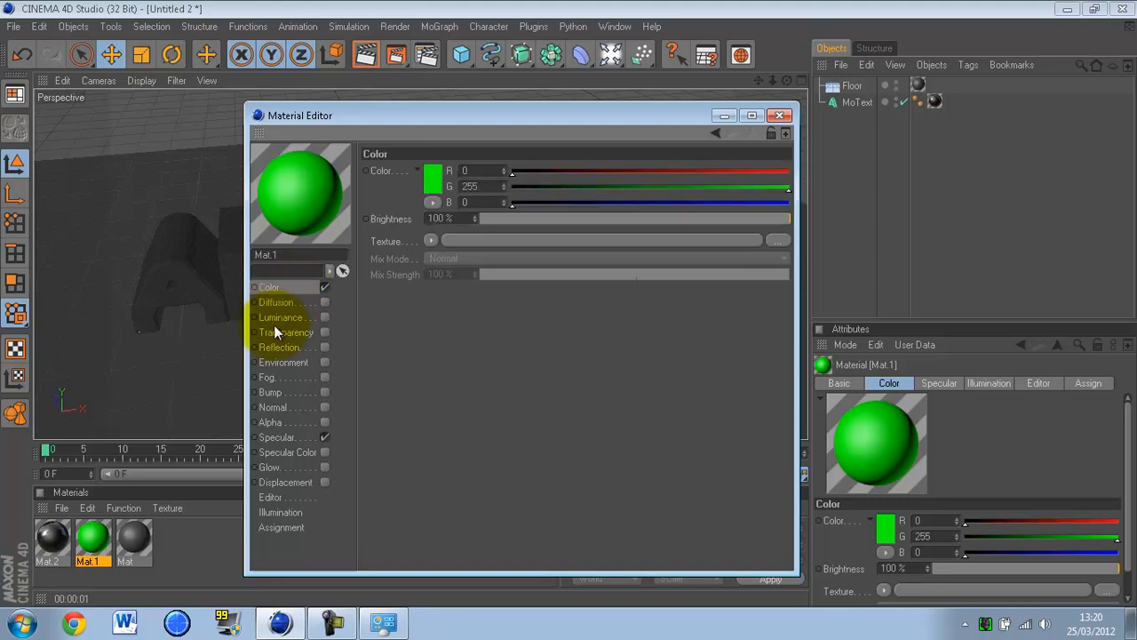
click(275, 332)
click(308, 318)
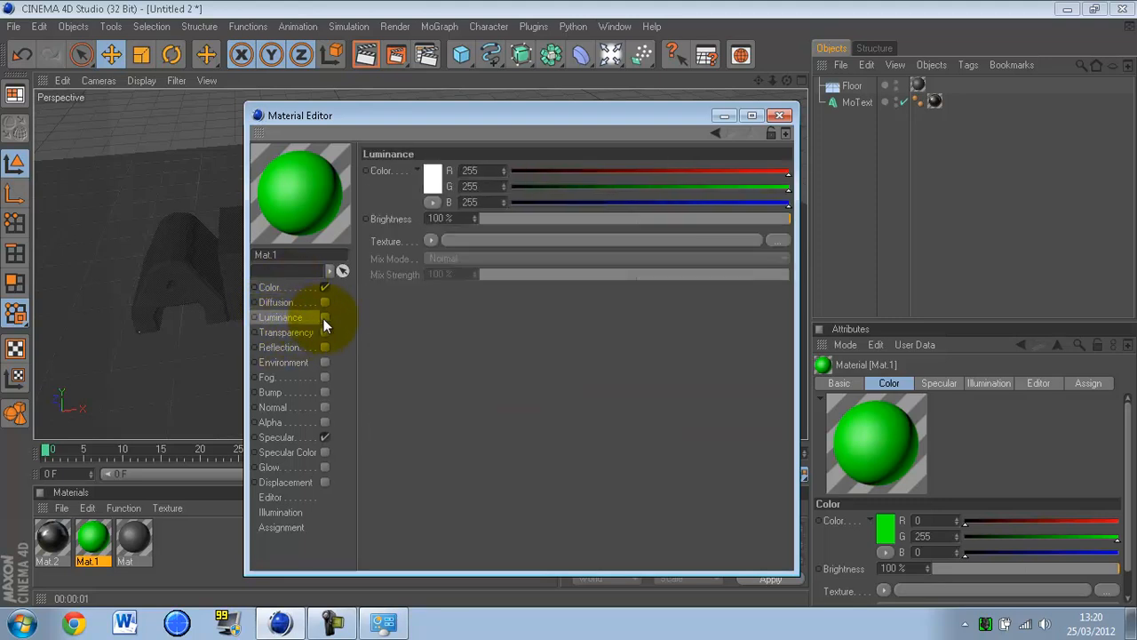
click(324, 317)
click(433, 178)
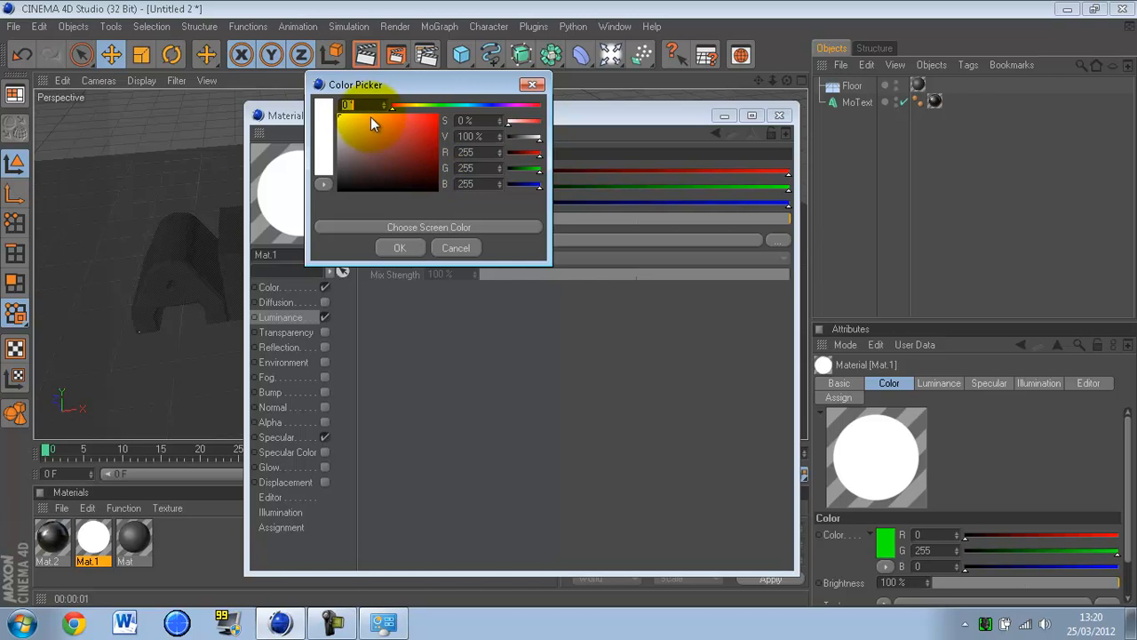
text(120)
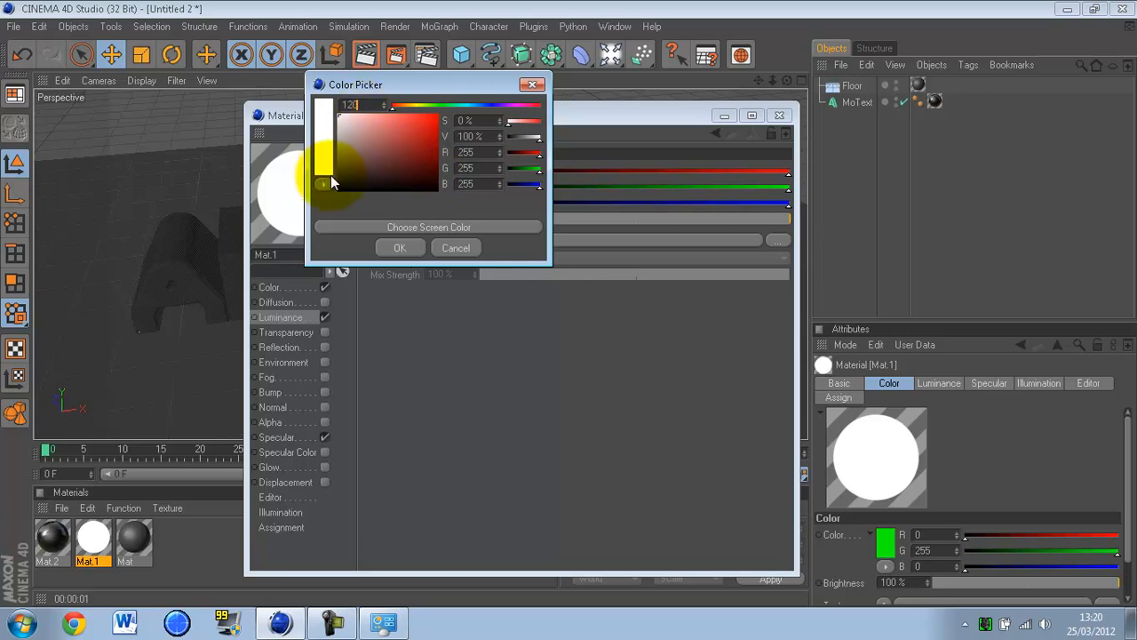
key(Return)
drag(398, 158, 533, 53)
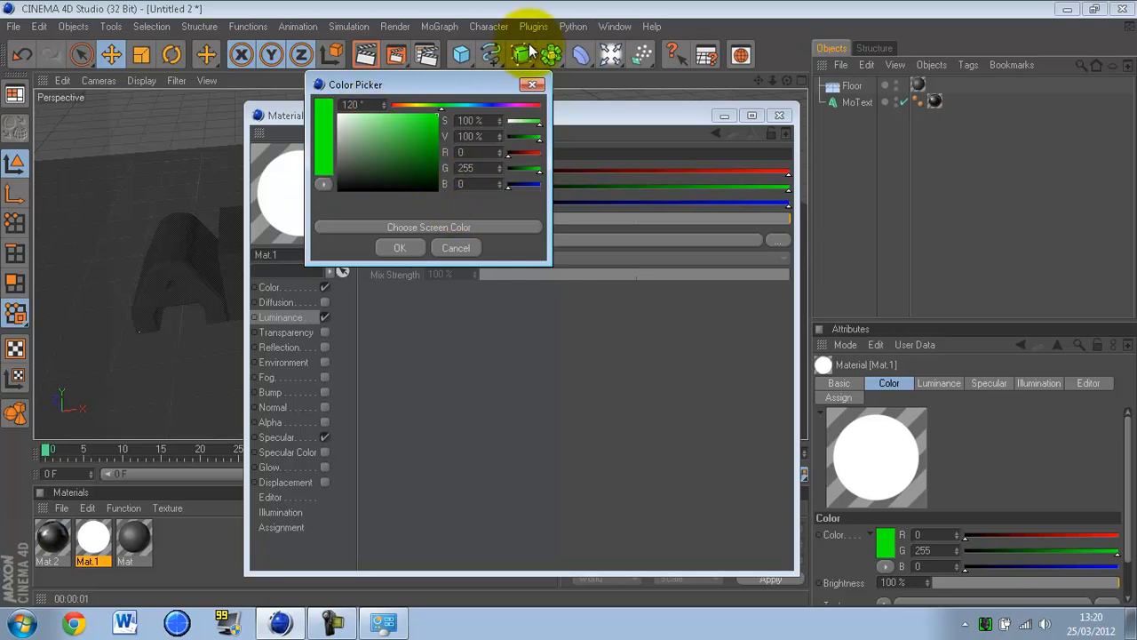
click(400, 248)
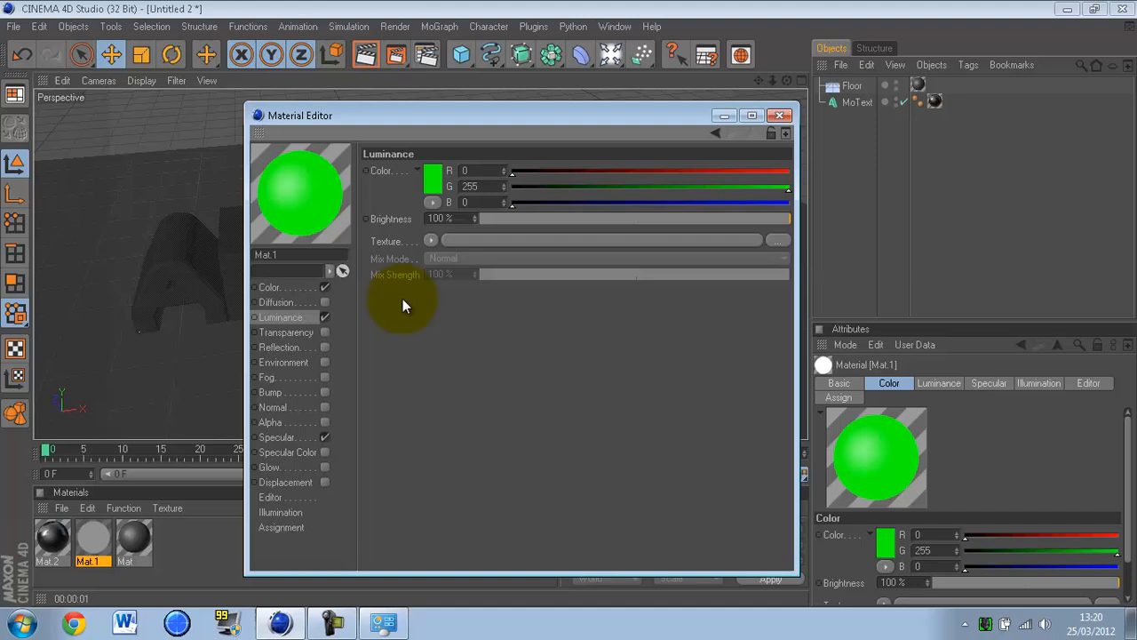
- Set the luminance brightness of Mat.1 to 50%
double_click(466, 217)
text(50)
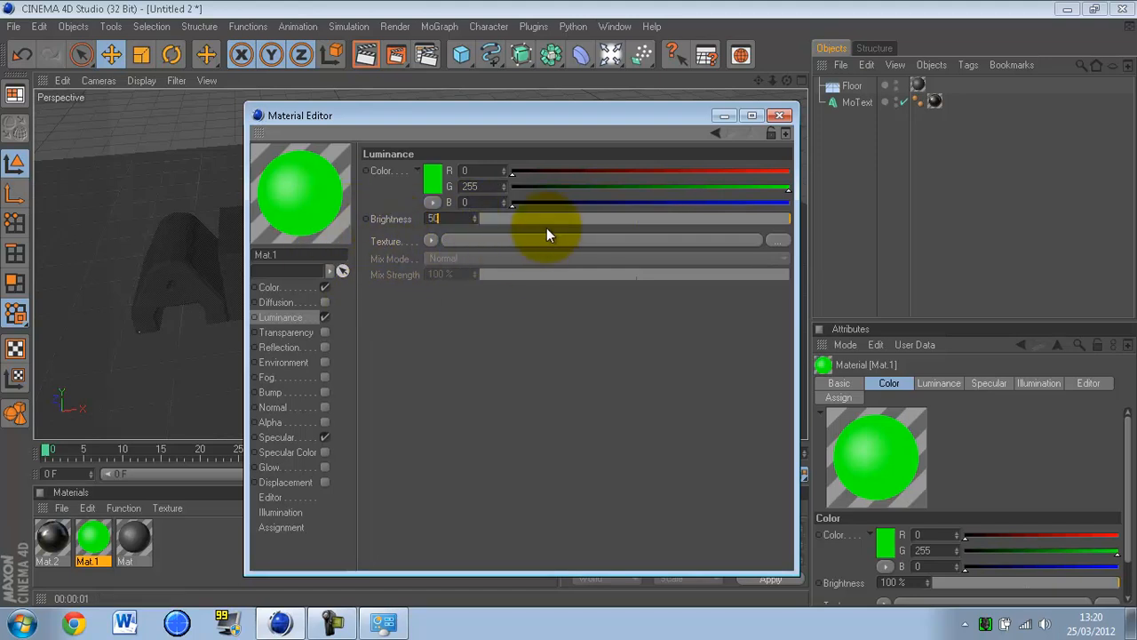
key(Return)
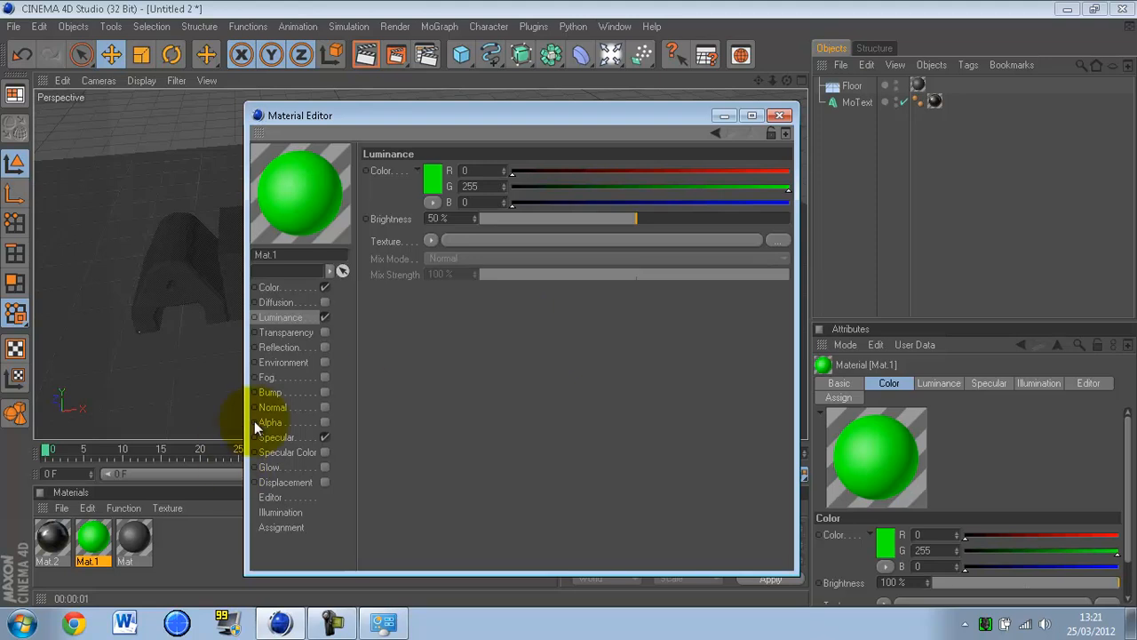
- Enable reflection on Mat.1 with brightness 0% and load a Fresnel shader as its reflection texture
click(284, 348)
click(323, 347)
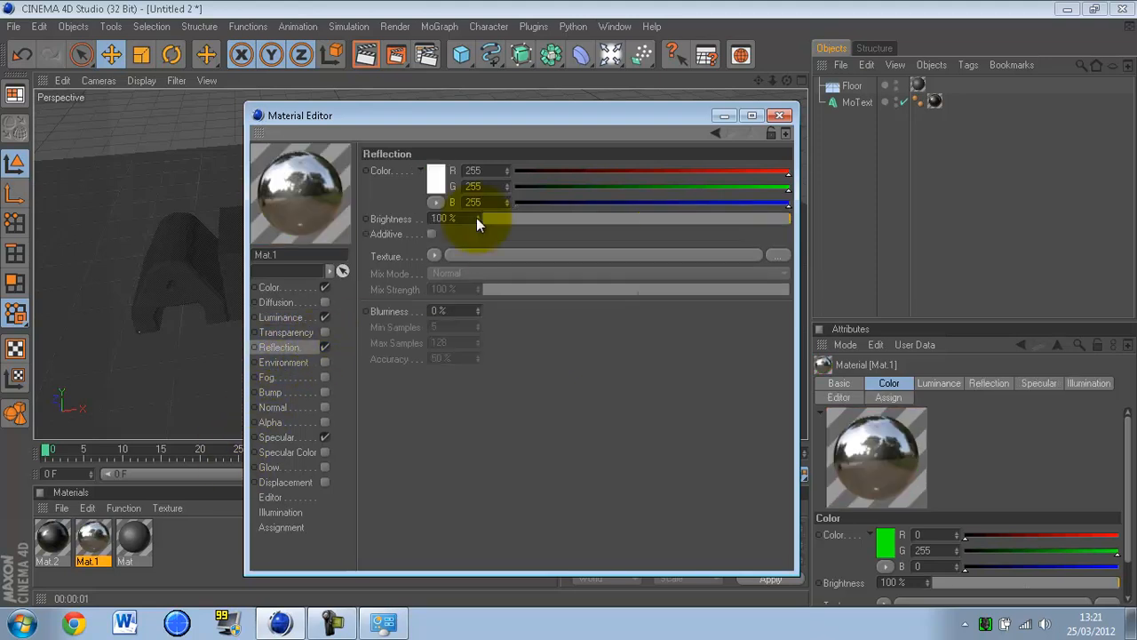
drag(468, 219, 405, 223)
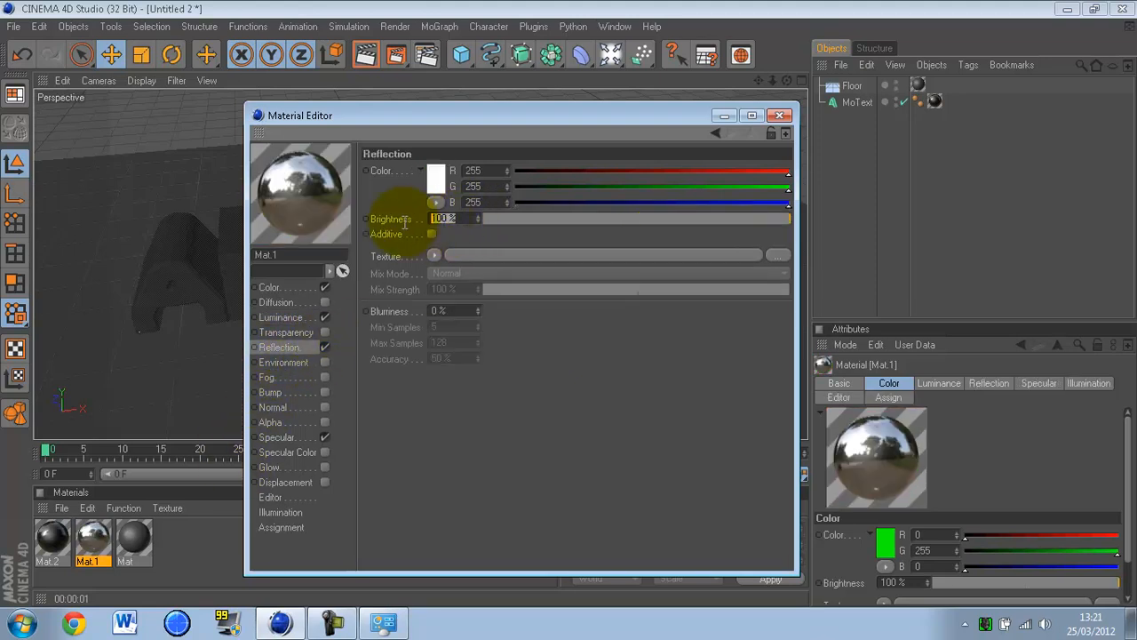
text(0)
key(Return)
click(433, 256)
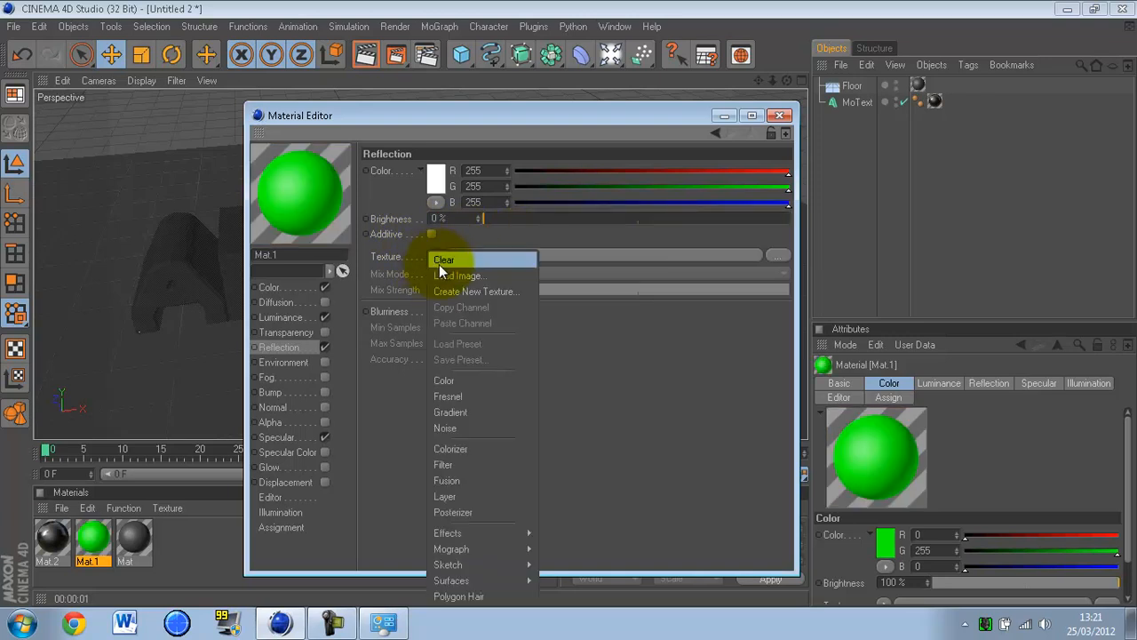
click(486, 397)
- Set the mix strength of Mat.1's Fresnel reflection to 50%
drag(448, 334, 379, 323)
text(50)
key(Return)
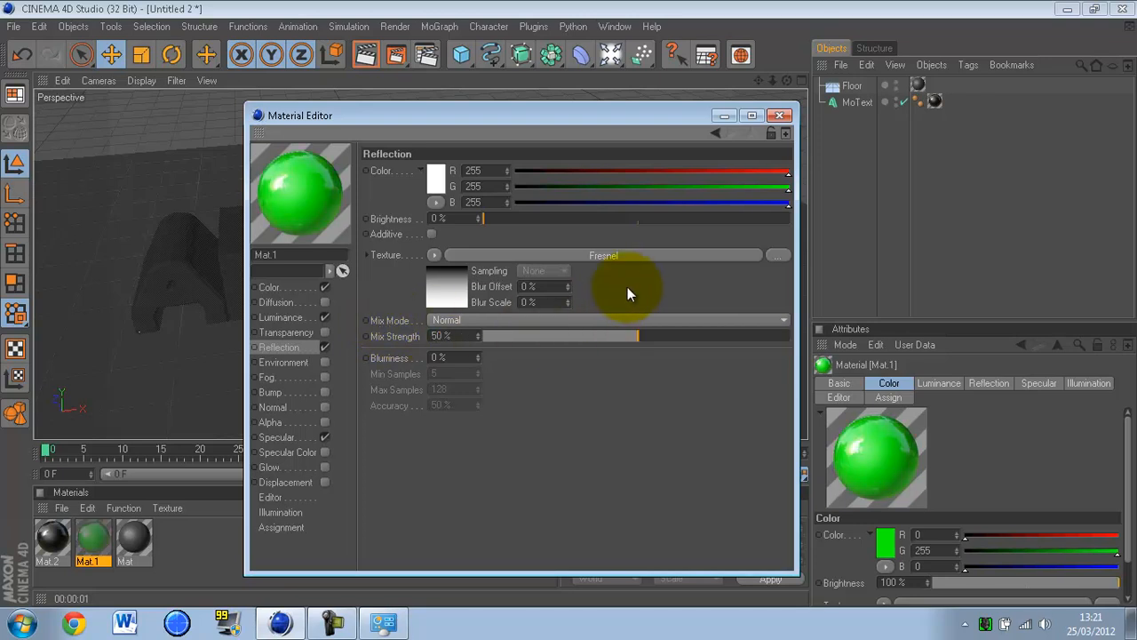
- Close the material settings, apply the green Mat.1 to the MoText object, preview-render the view and select the text
click(780, 116)
drag(91, 538, 850, 100)
click(368, 55)
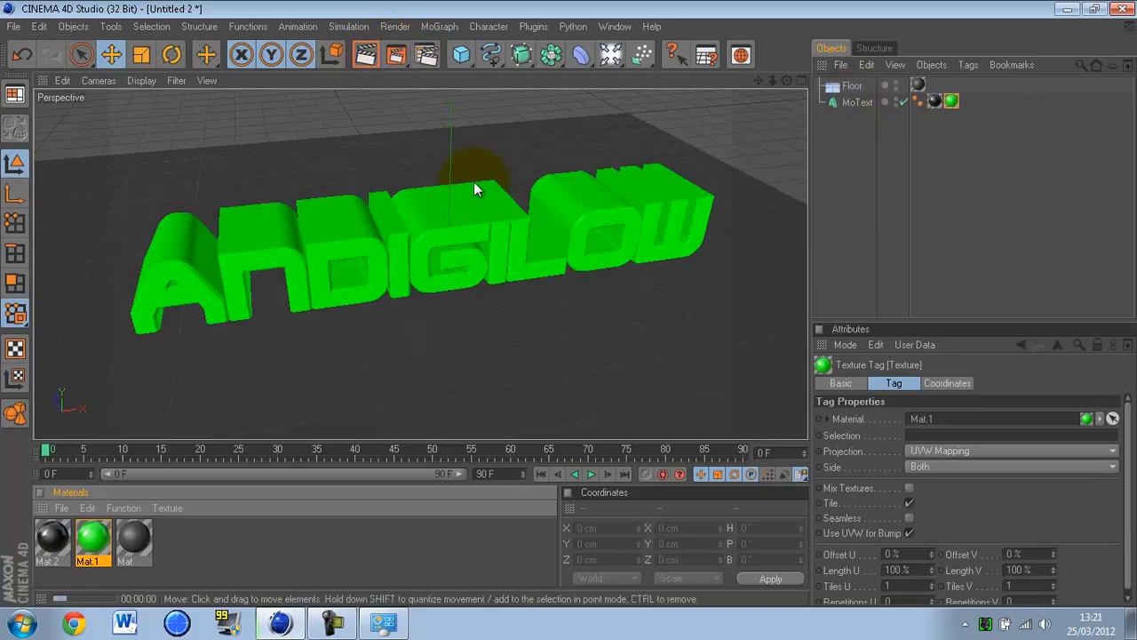
click(495, 242)
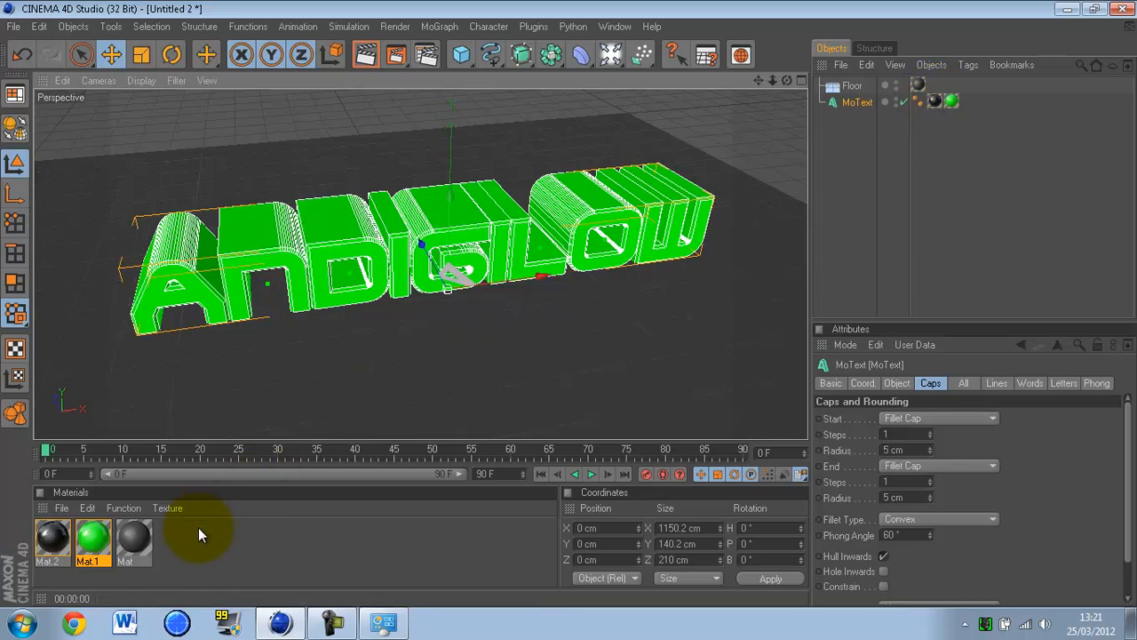
- Restrict the MoText's Mat.2 texture tag to the selection C1
click(935, 103)
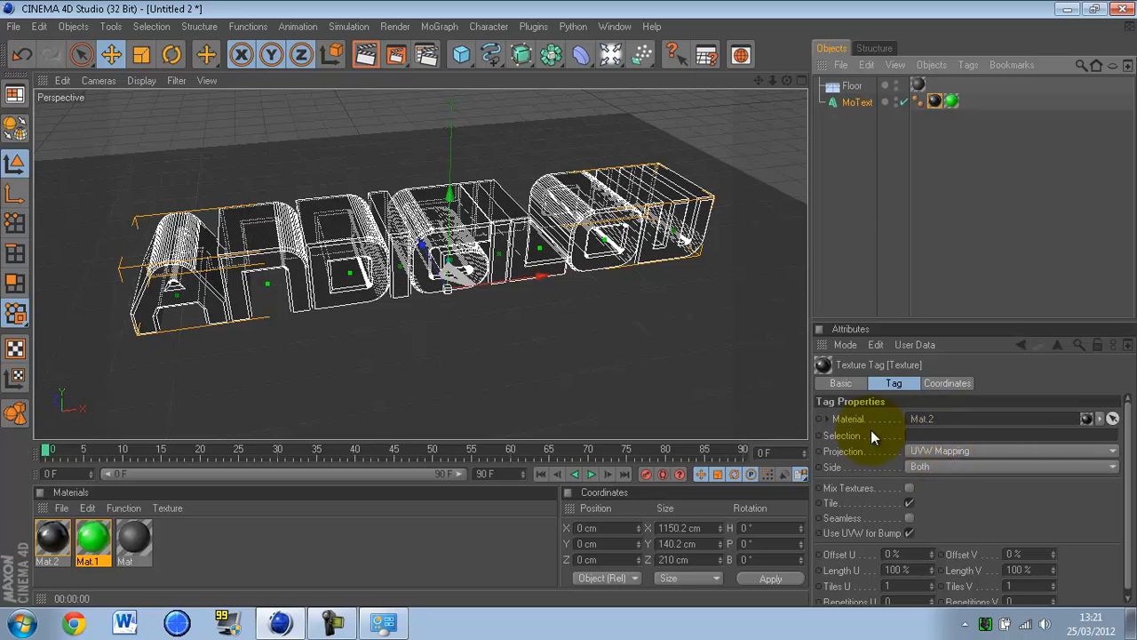
click(973, 434)
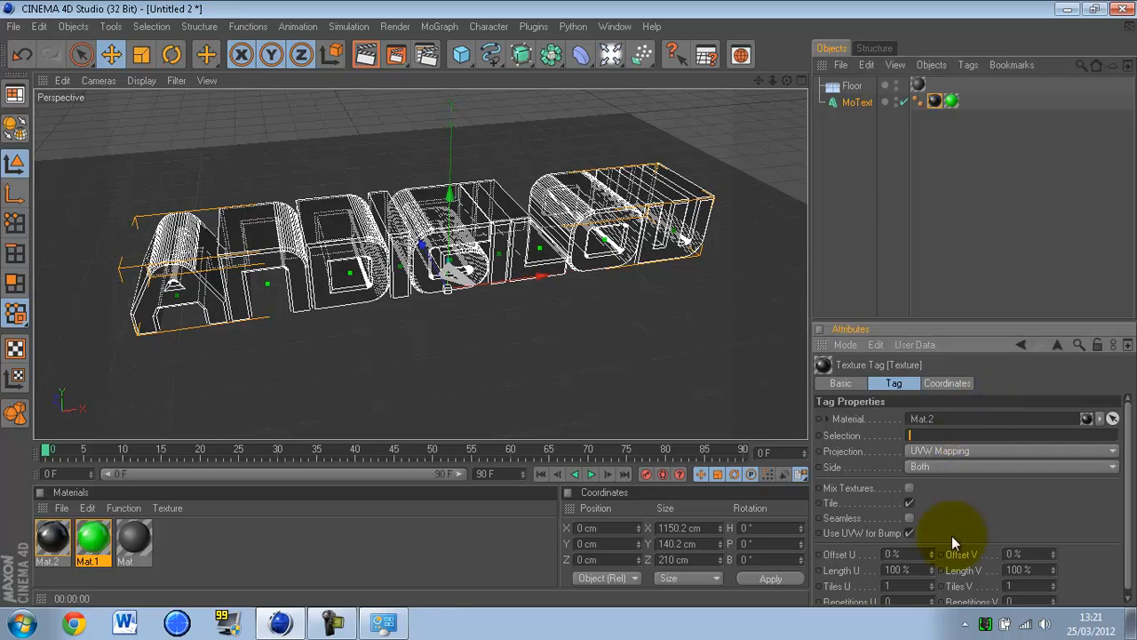
text(C1)
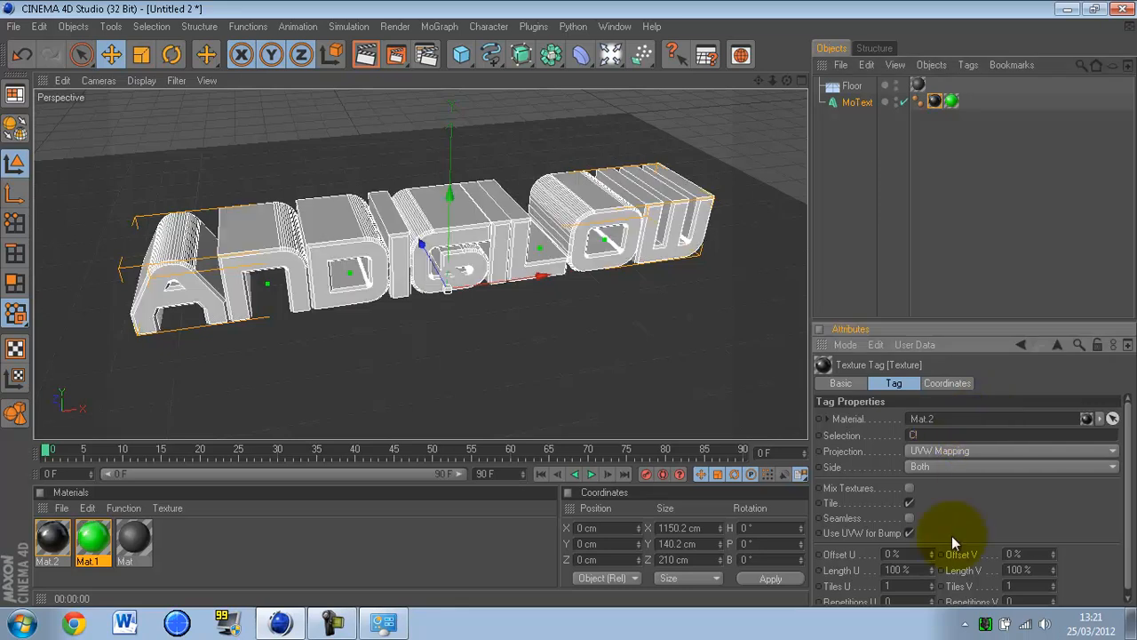
key(Delete)
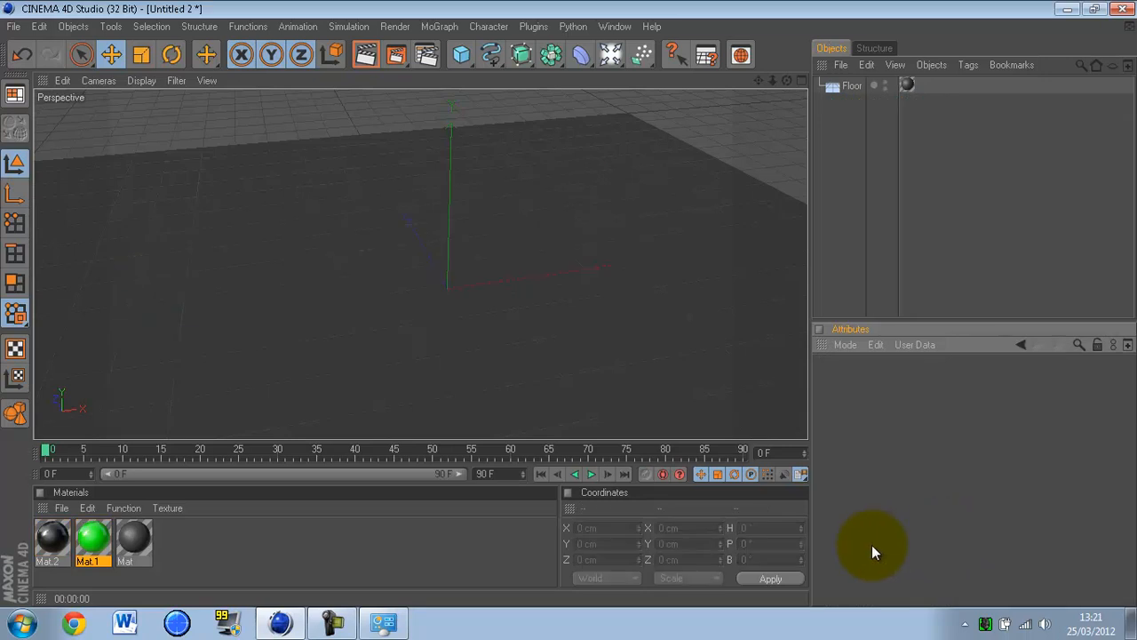
click(42, 26)
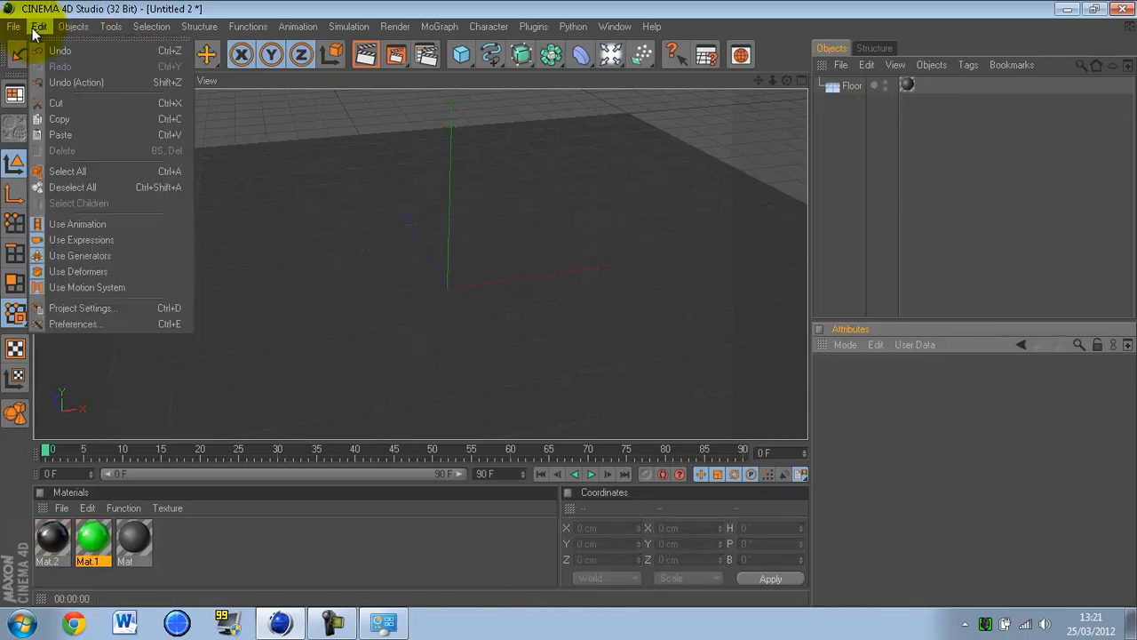
click(59, 51)
- Enter C1 as the selection of the MoText's Mat.2 texture tag and preview-render the view
text(C1)
key(Return)
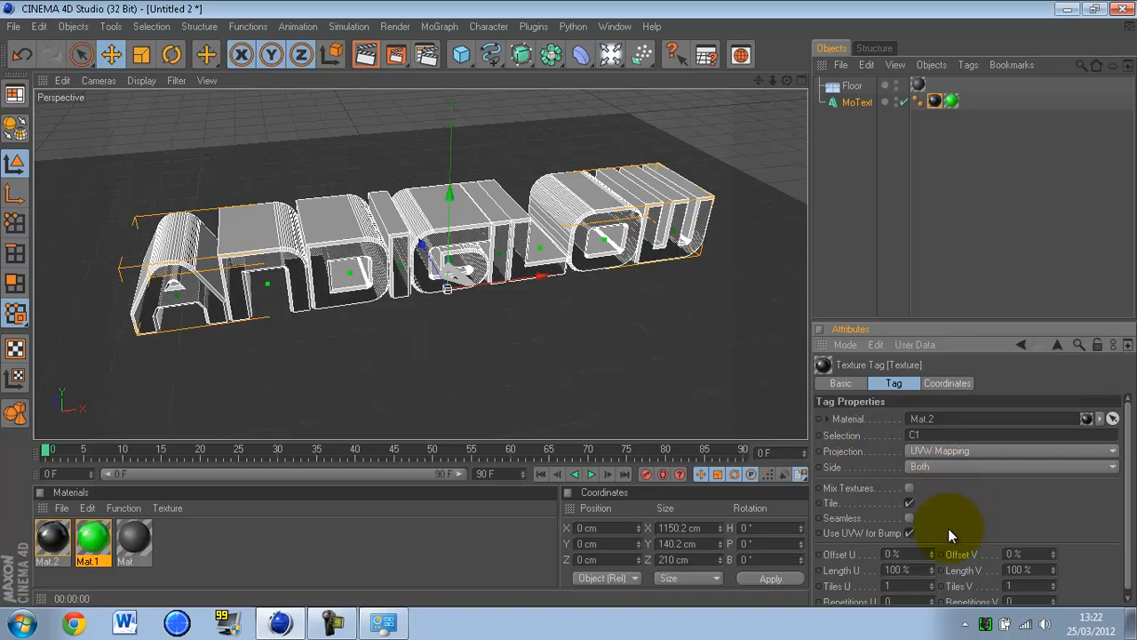
click(373, 52)
click(836, 250)
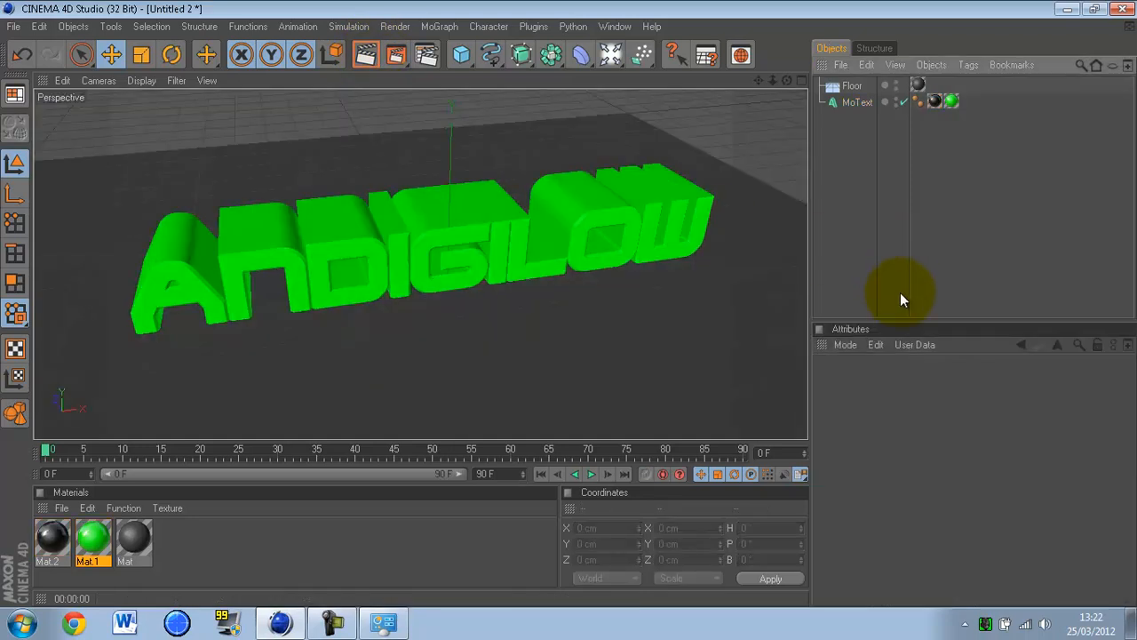
- Try restricting the Mat.2 texture tag to the selection D1 and preview-render the view
click(933, 101)
double_click(916, 435)
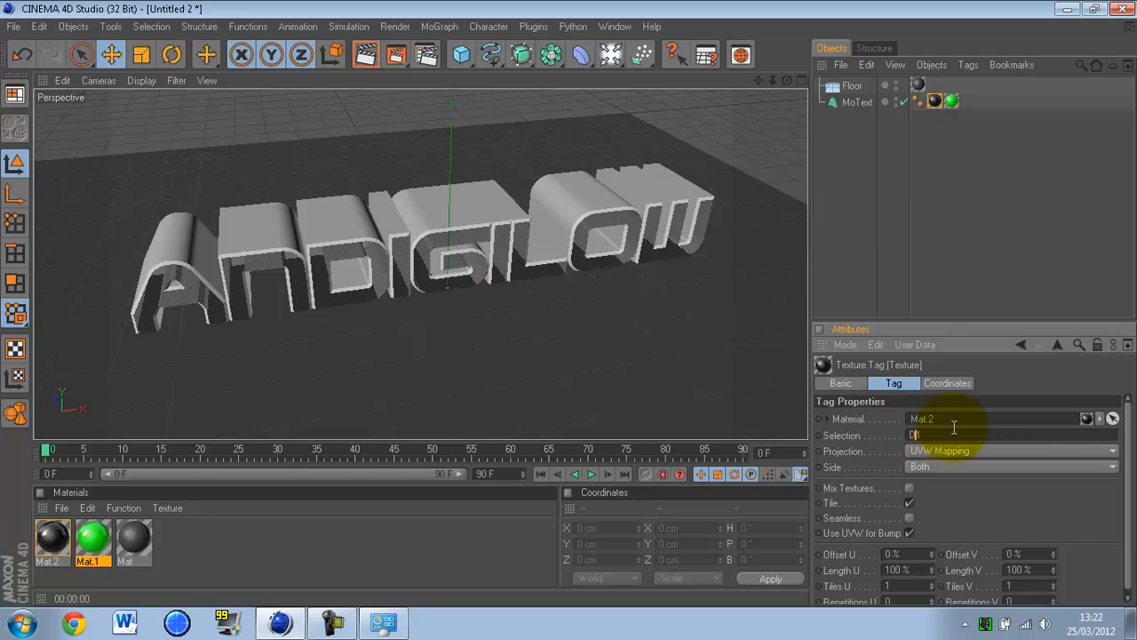
text(D1)
click(364, 57)
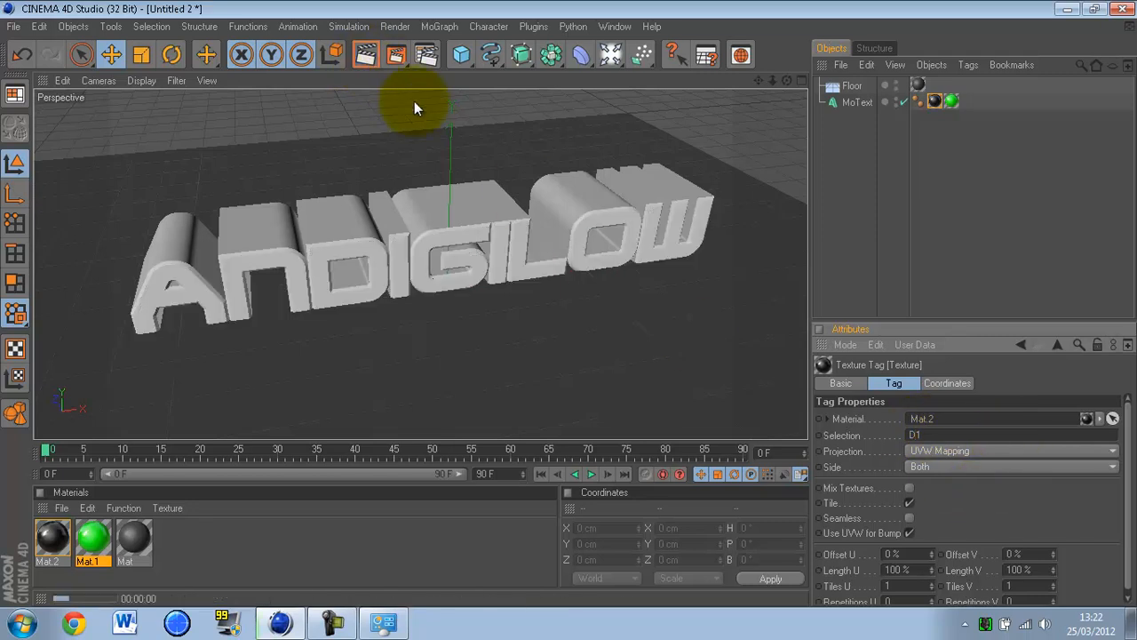
- Set the Mat.2 texture tag's selection back to C1 and select the text in the viewport
drag(939, 433, 898, 433)
text(C1)
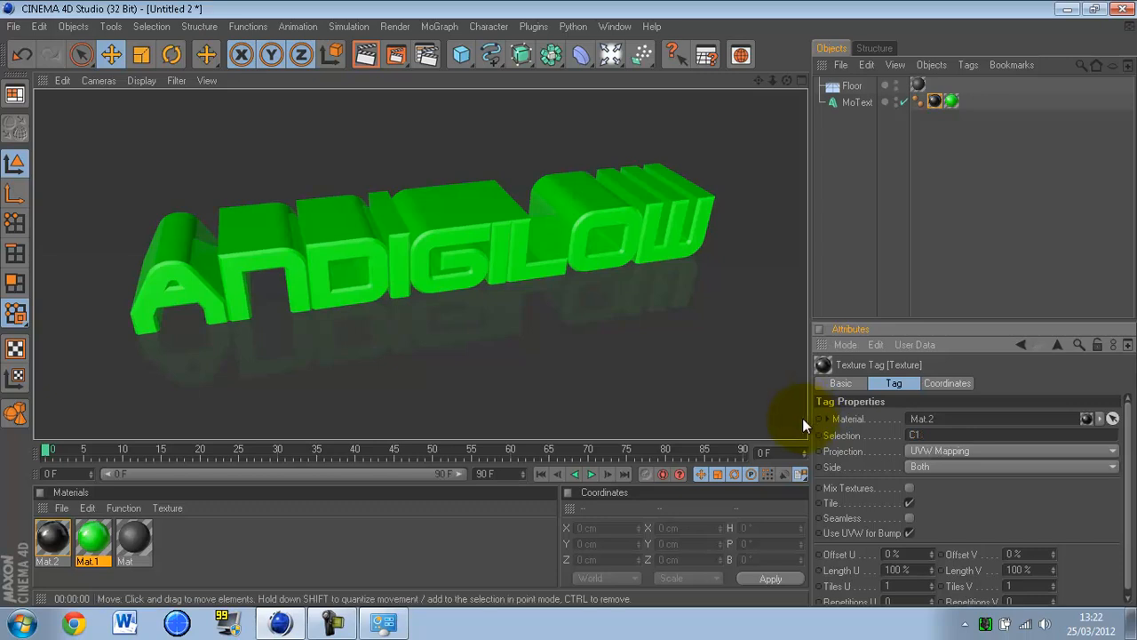
click(672, 282)
click(318, 258)
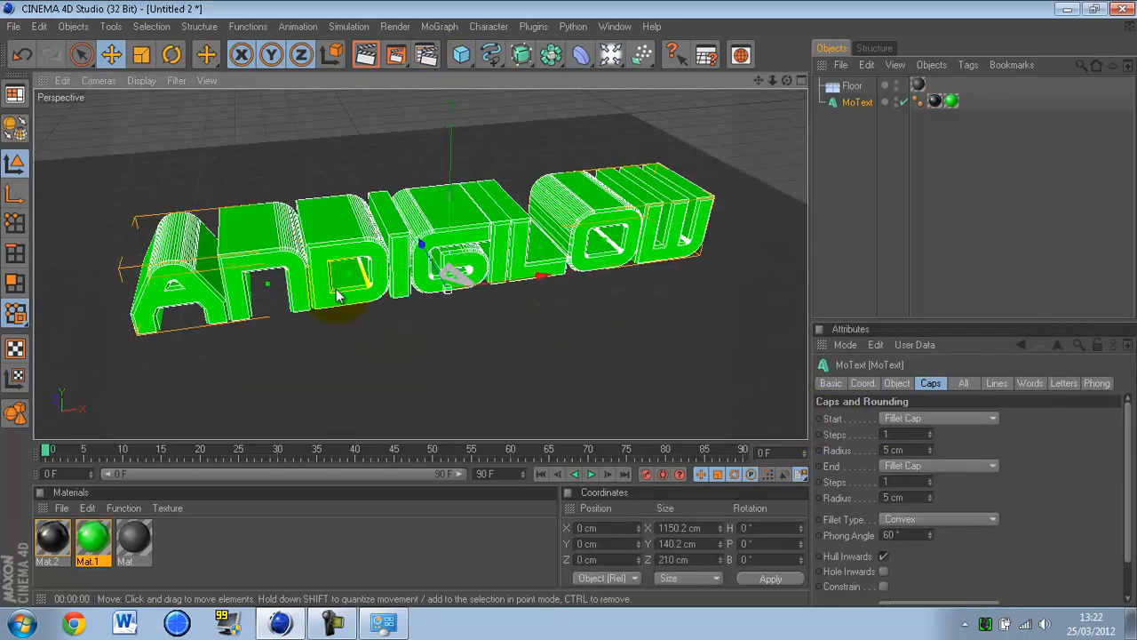
- Reorder the MoText's texture tags so the green Mat.1 comes before the black Mat.2, and preview-render the result
drag(951, 100, 929, 101)
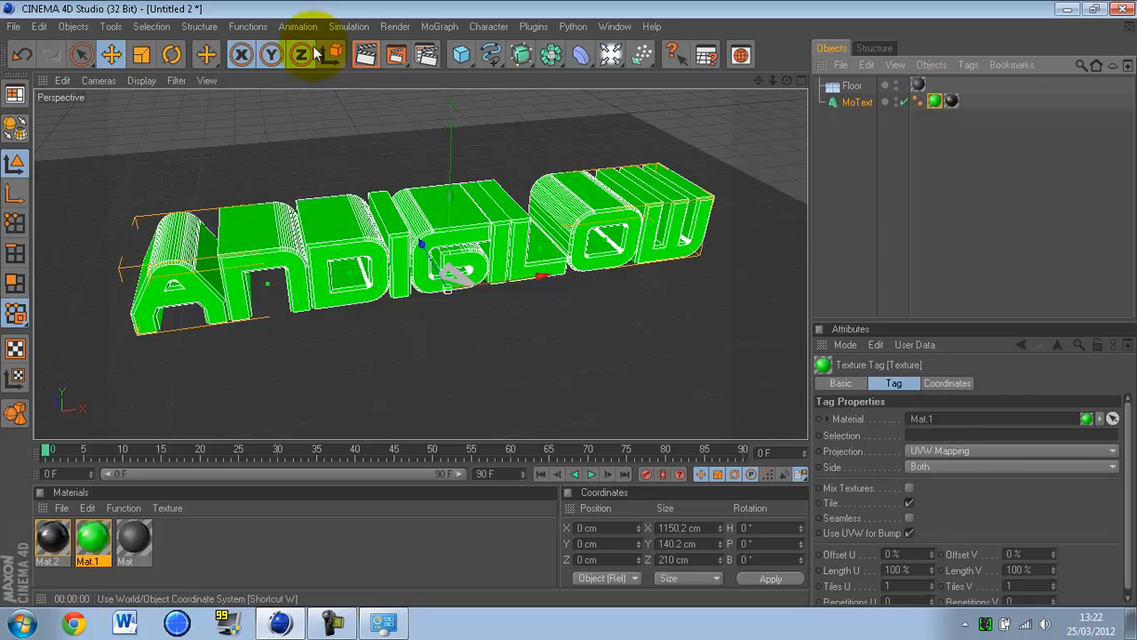
click(381, 59)
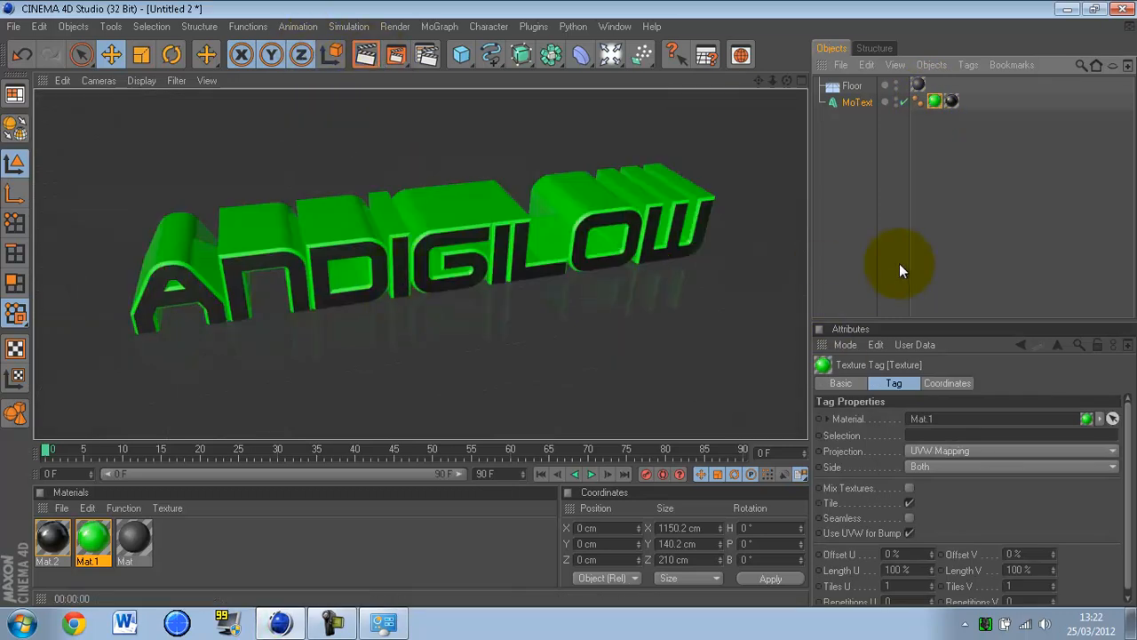
click(954, 94)
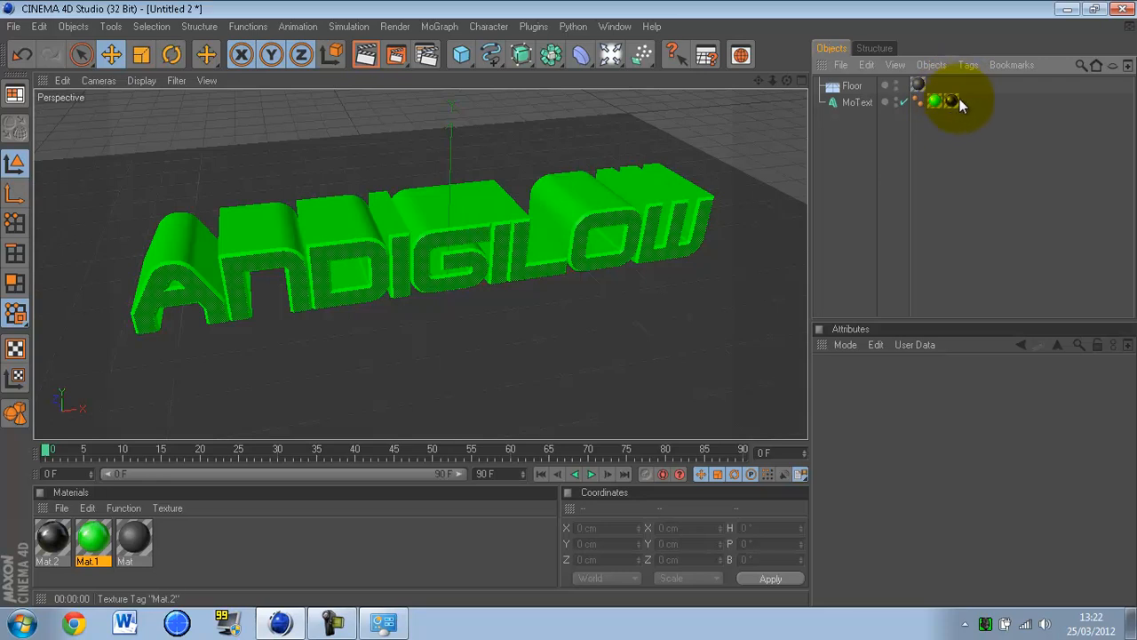
click(951, 101)
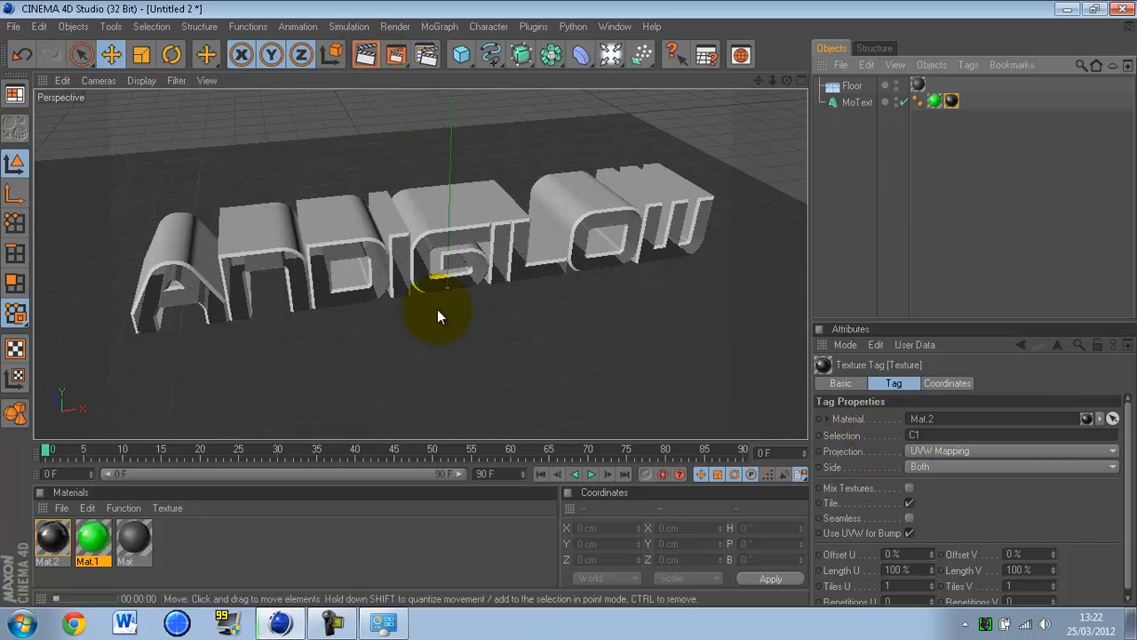
key(ctrl+r)
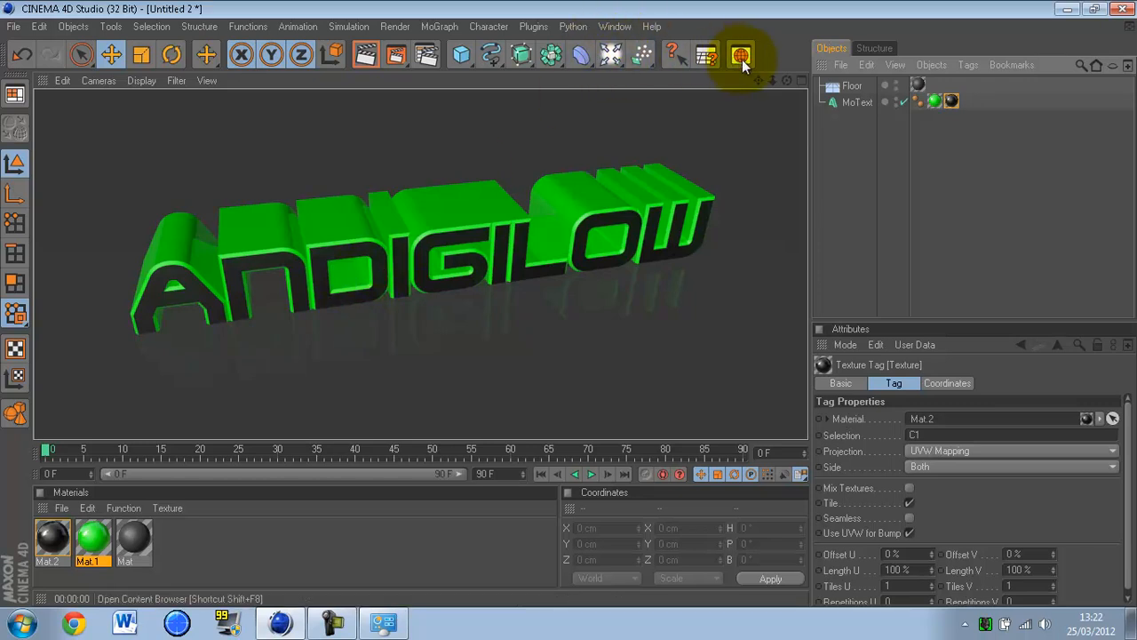
- Look at the finished ANDIGILOW wallpaper on the desktop as a lighting reference, and return to the scene with the Content Browser closed
scroll(654, 253, down, 6)
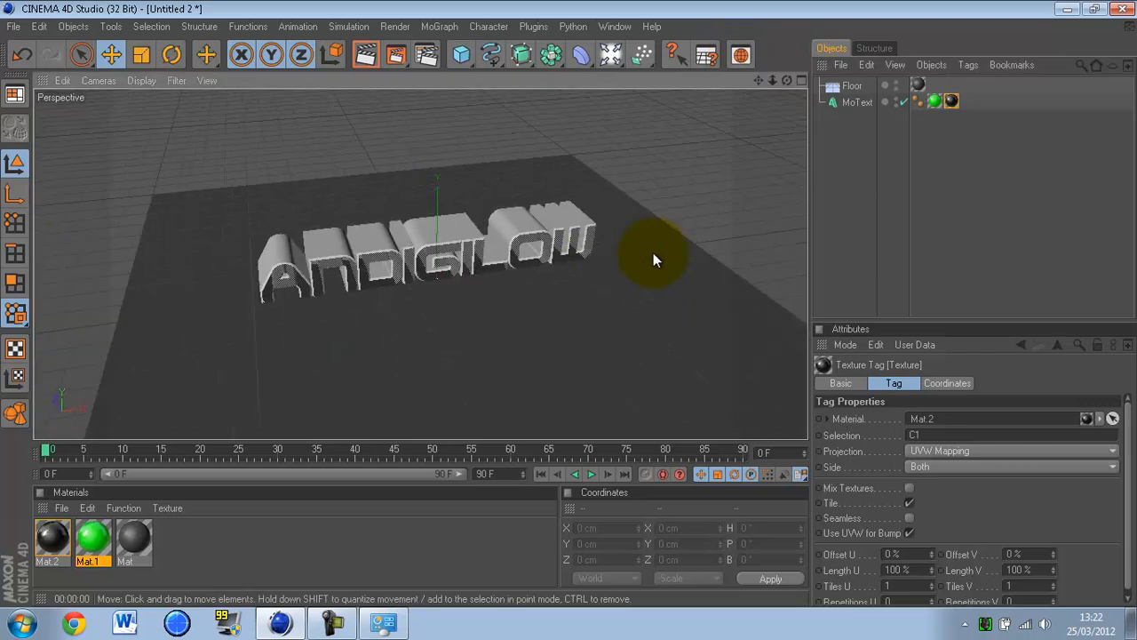
click(740, 54)
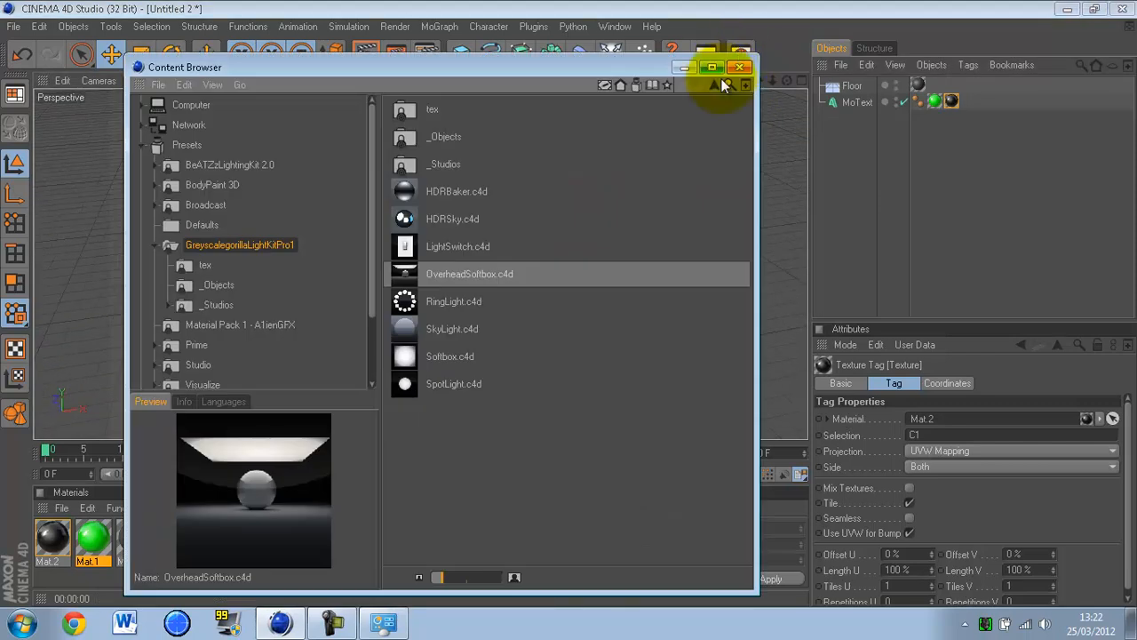
click(1131, 631)
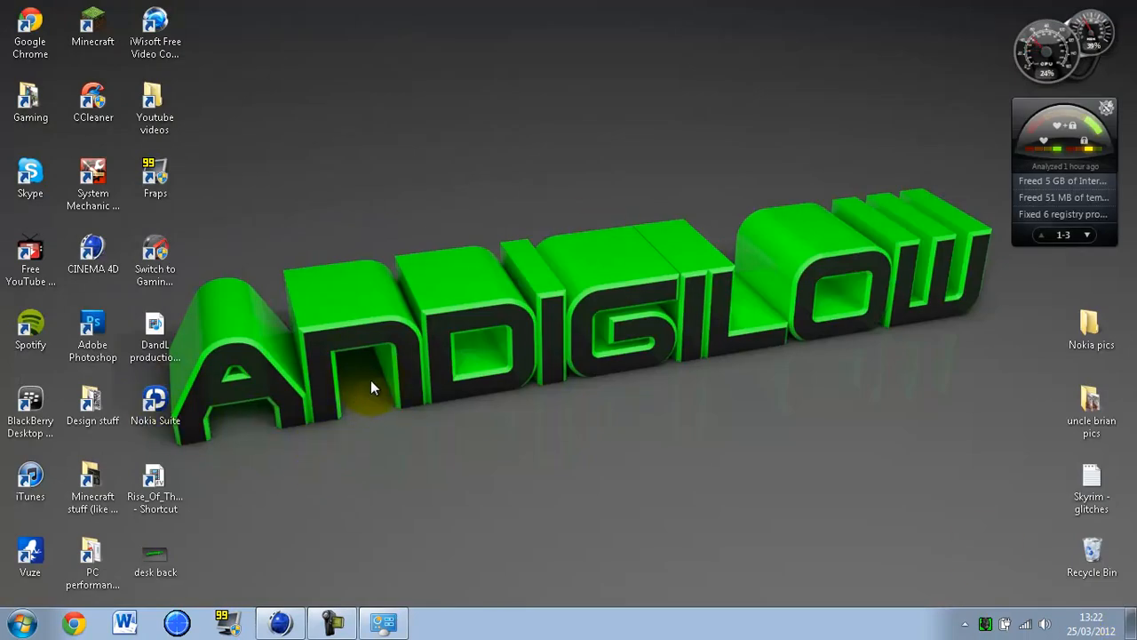
click(283, 622)
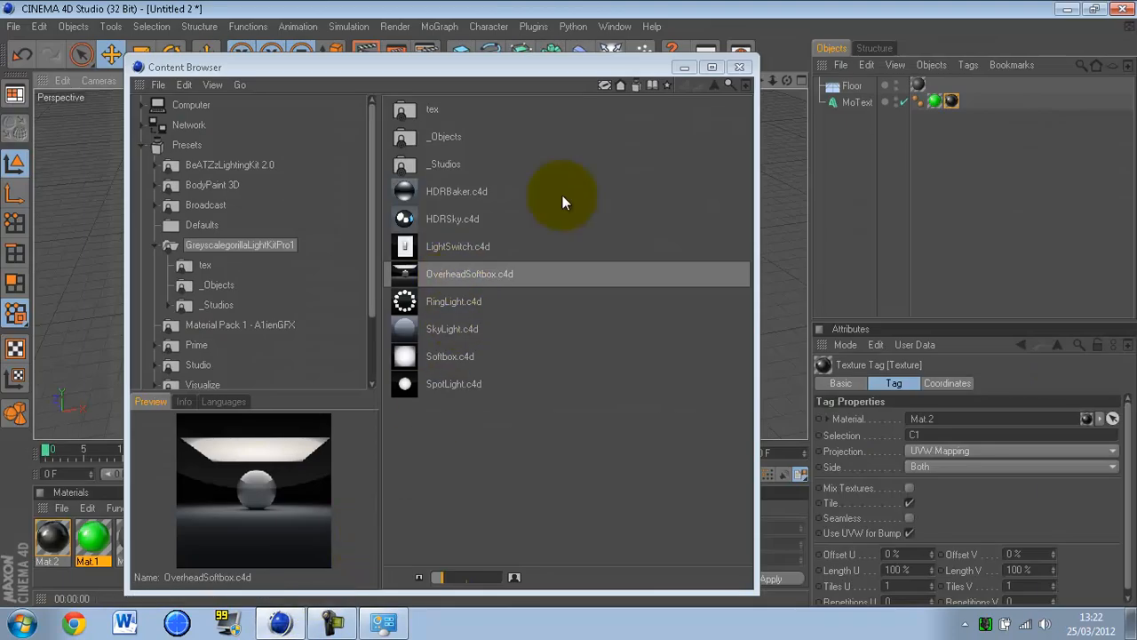
click(738, 66)
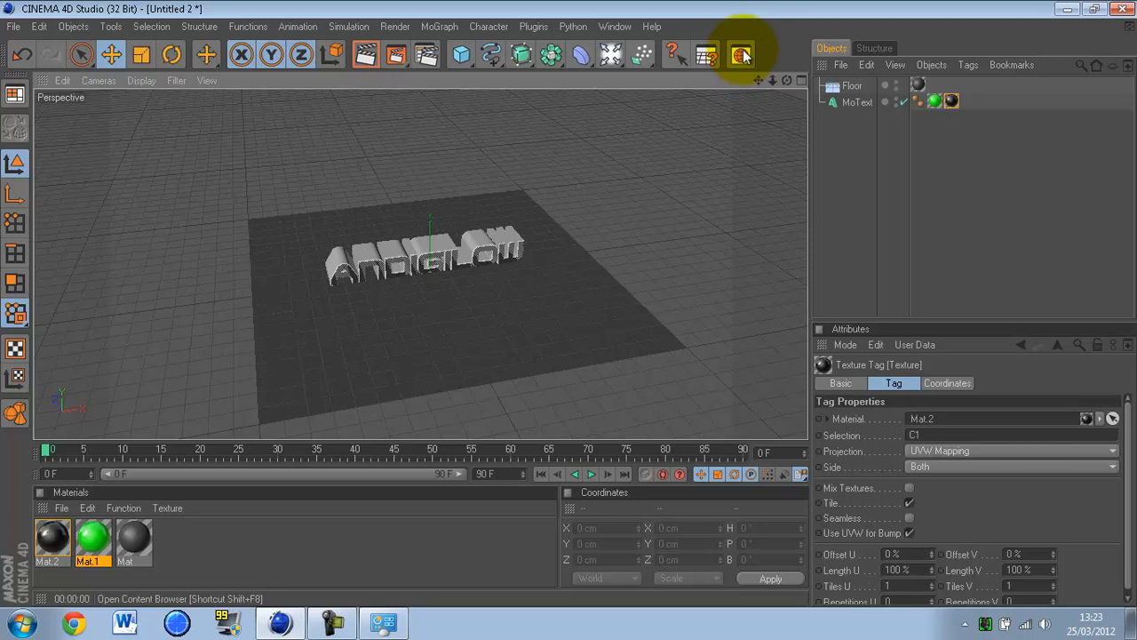
- Load the OverheadSoftbox.c4d light from the GreyscalegorillaLightKitPro1 presets into the scene and close the Content Browser
click(742, 56)
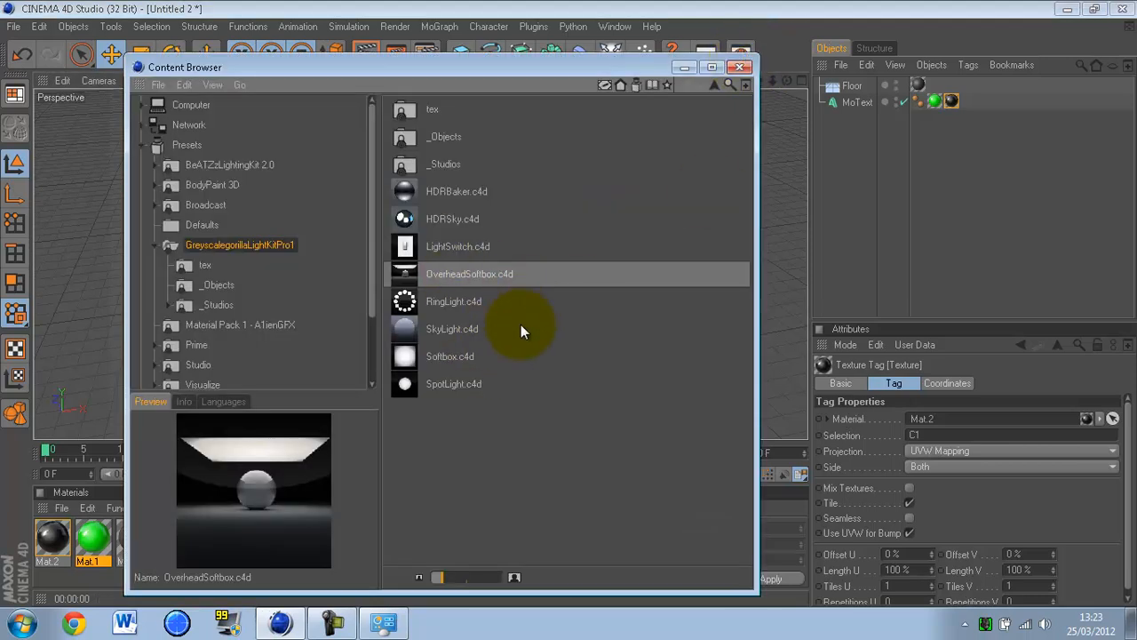
click(443, 301)
click(433, 324)
click(430, 297)
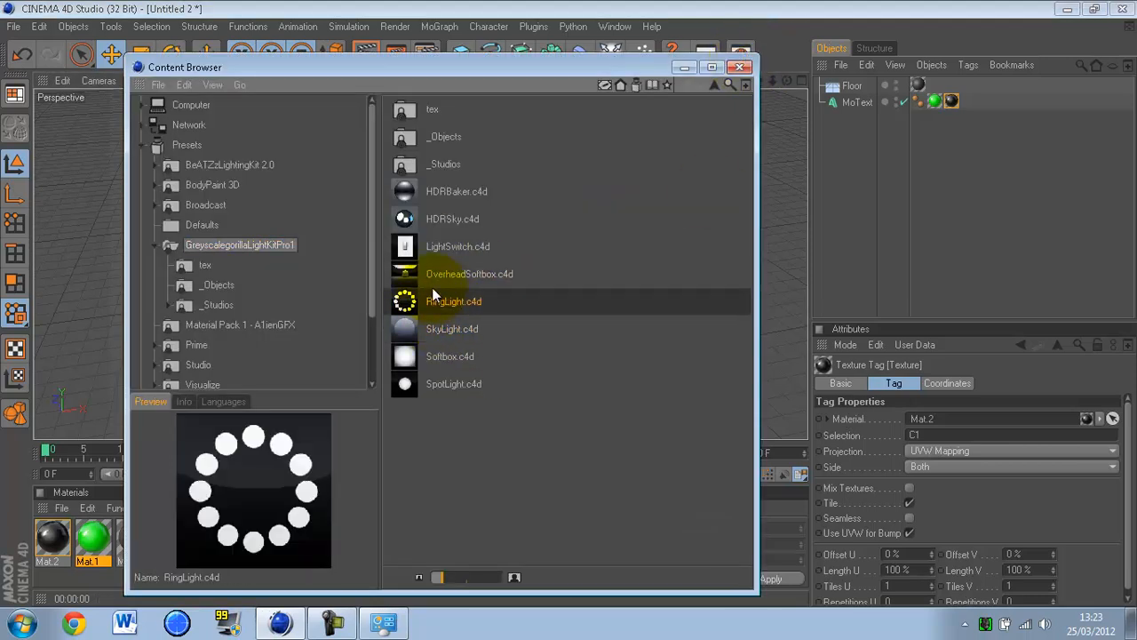
click(434, 277)
click(431, 246)
click(417, 283)
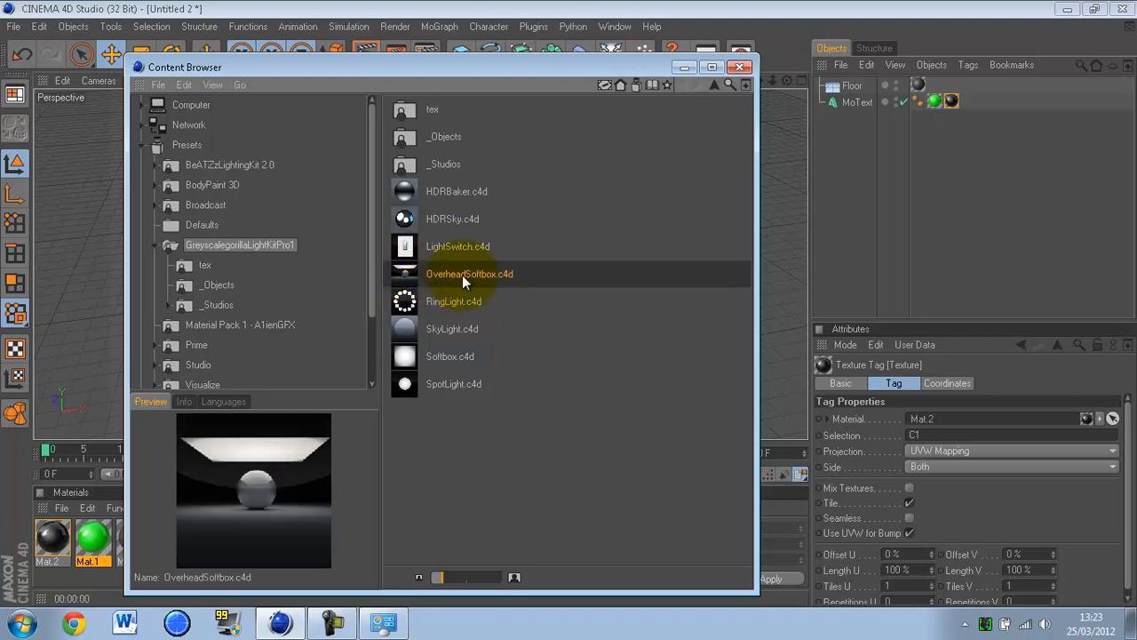
double_click(462, 274)
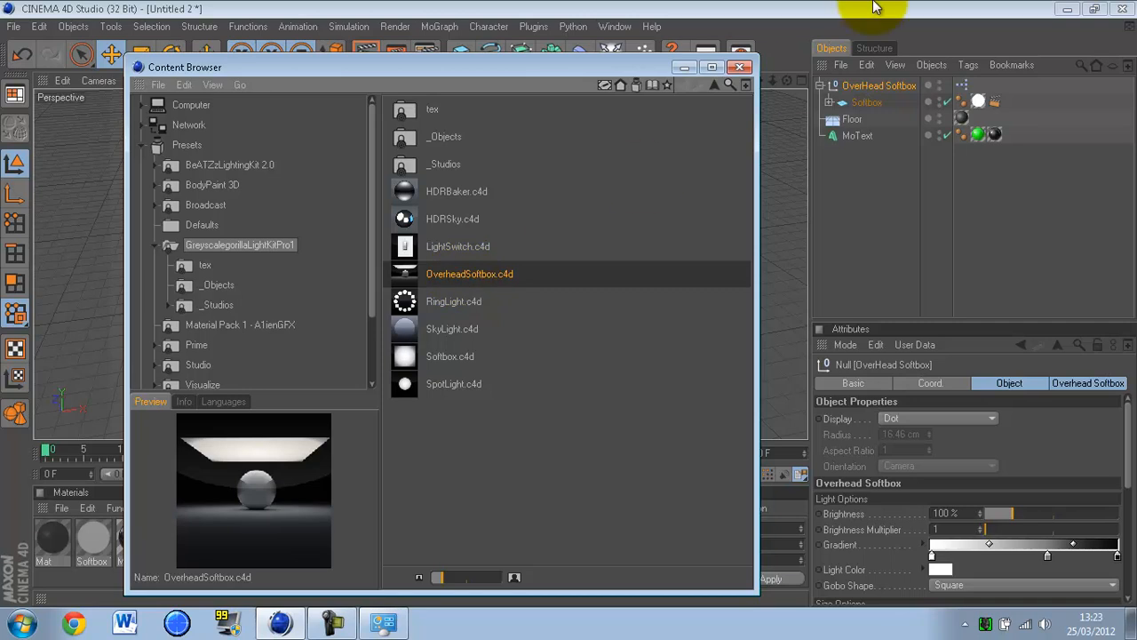
click(740, 67)
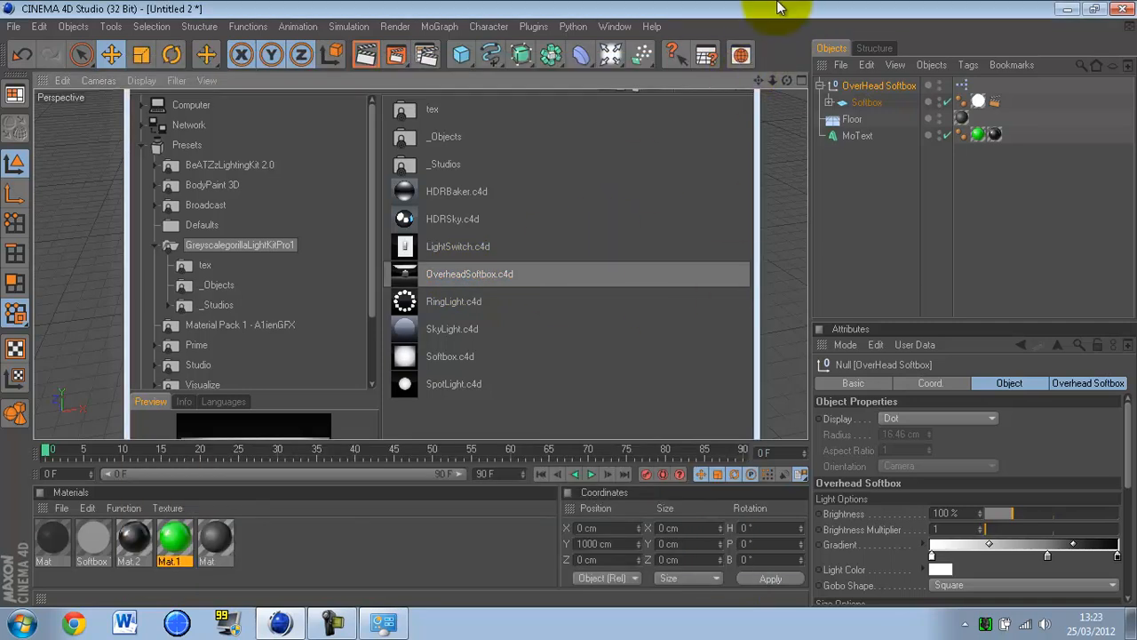
click(777, 147)
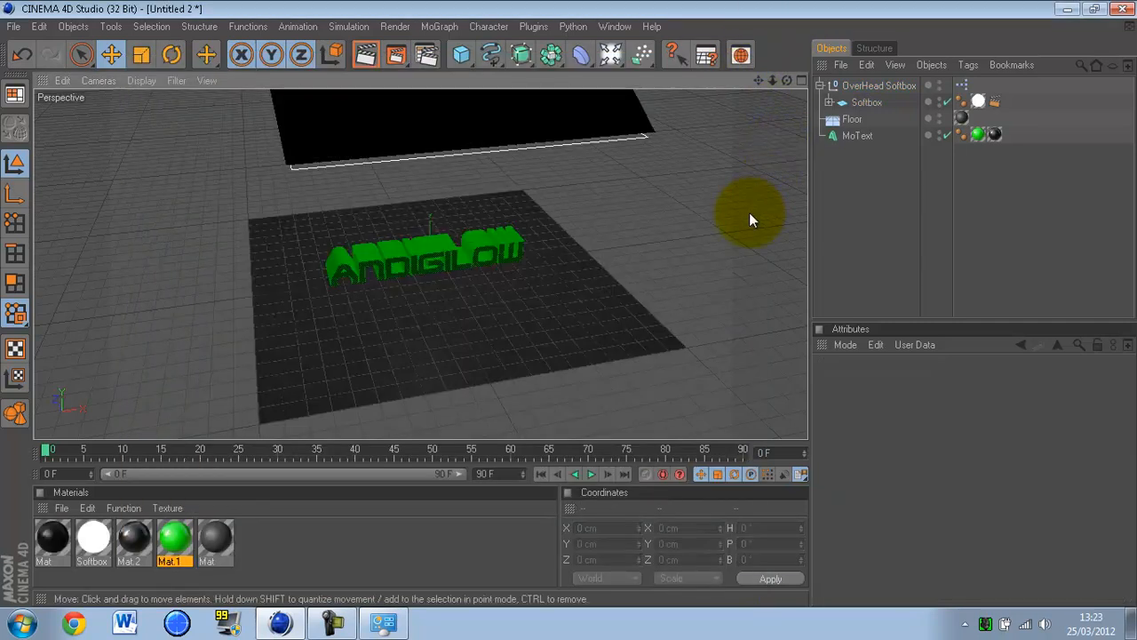
- Move the OverHead Softbox to about Y 1074 cm, Z -457 cm and tilt its pitch about 24° above the text
scroll(475, 267, down, 4)
click(869, 85)
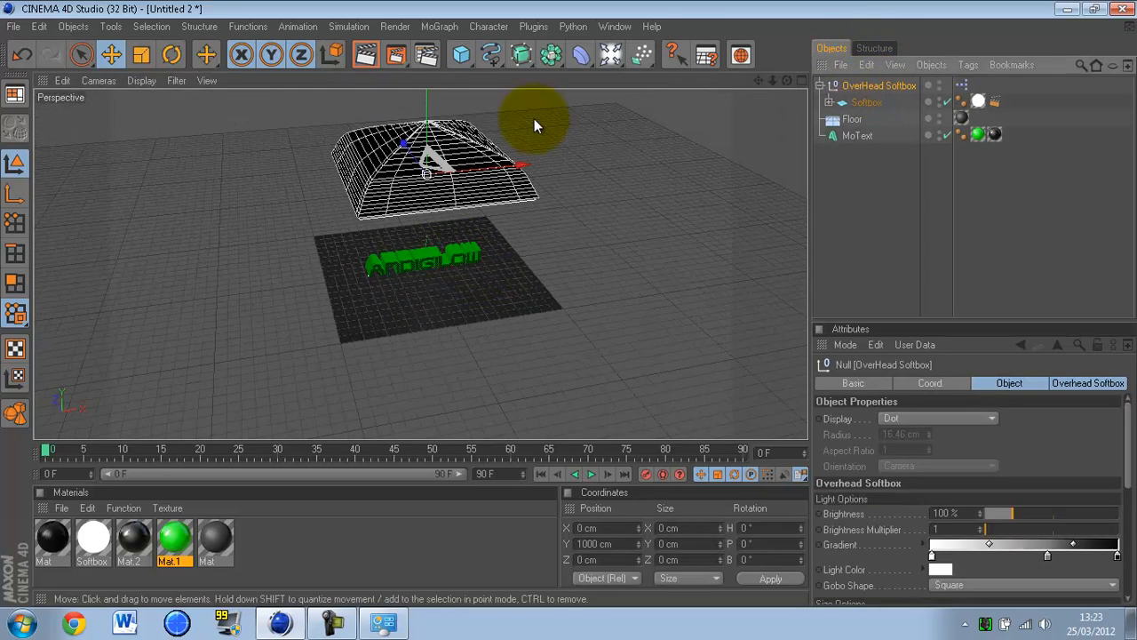
drag(402, 142, 441, 122)
click(171, 54)
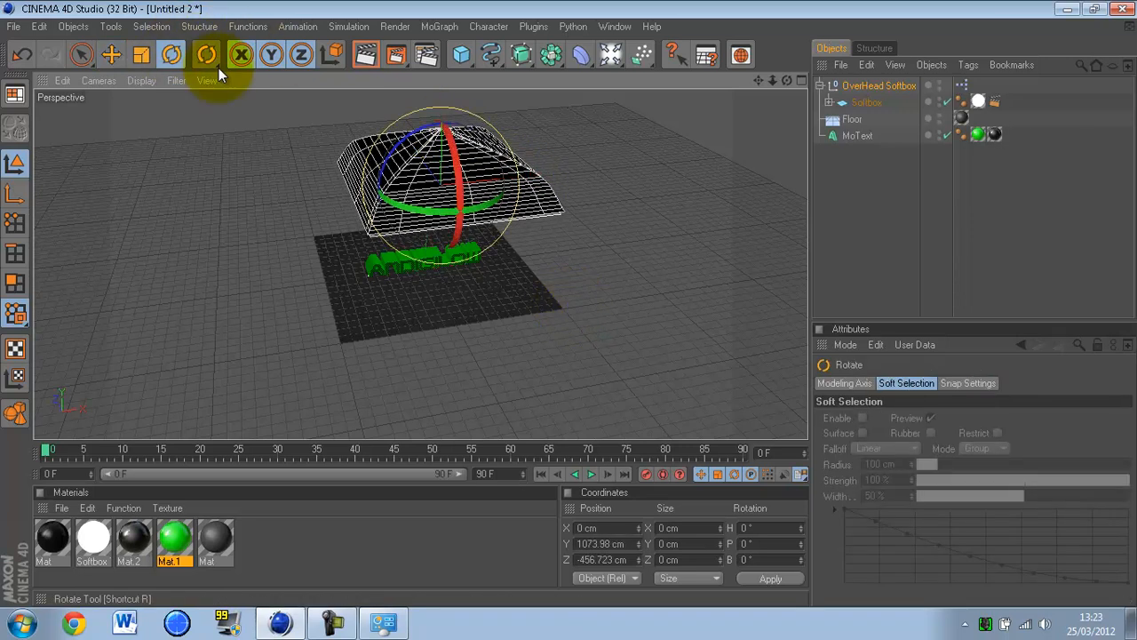
drag(446, 172, 520, 310)
- Preview-render a close view of the text to check the overhead softbox lighting
scroll(519, 303, up, 4)
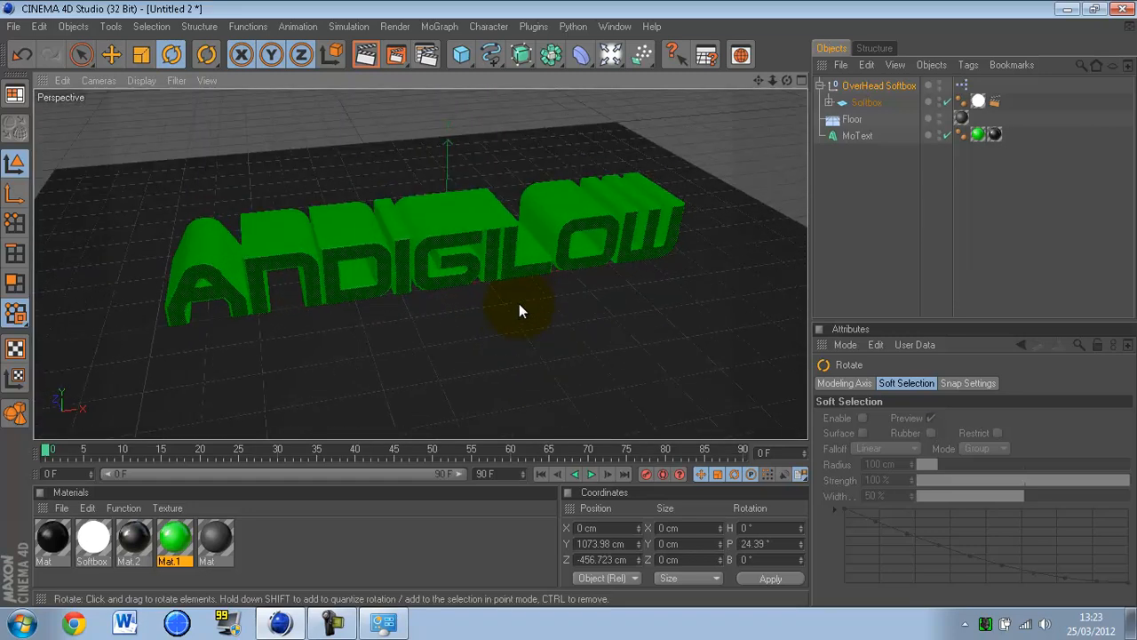
scroll(519, 303, down, 1)
scroll(519, 303, up, 1)
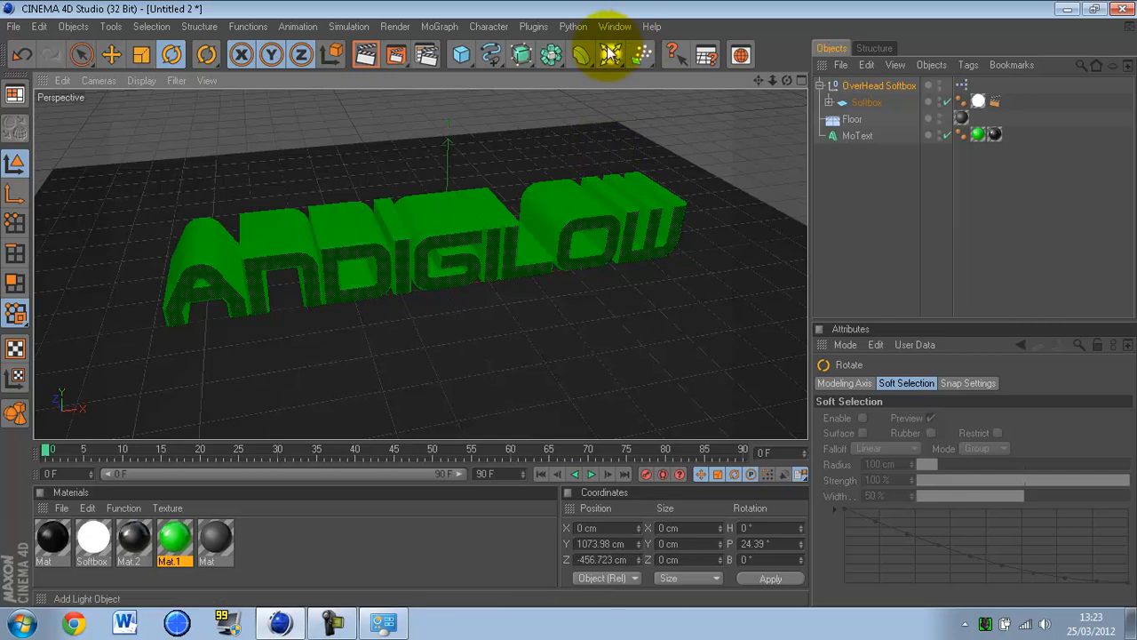
click(362, 62)
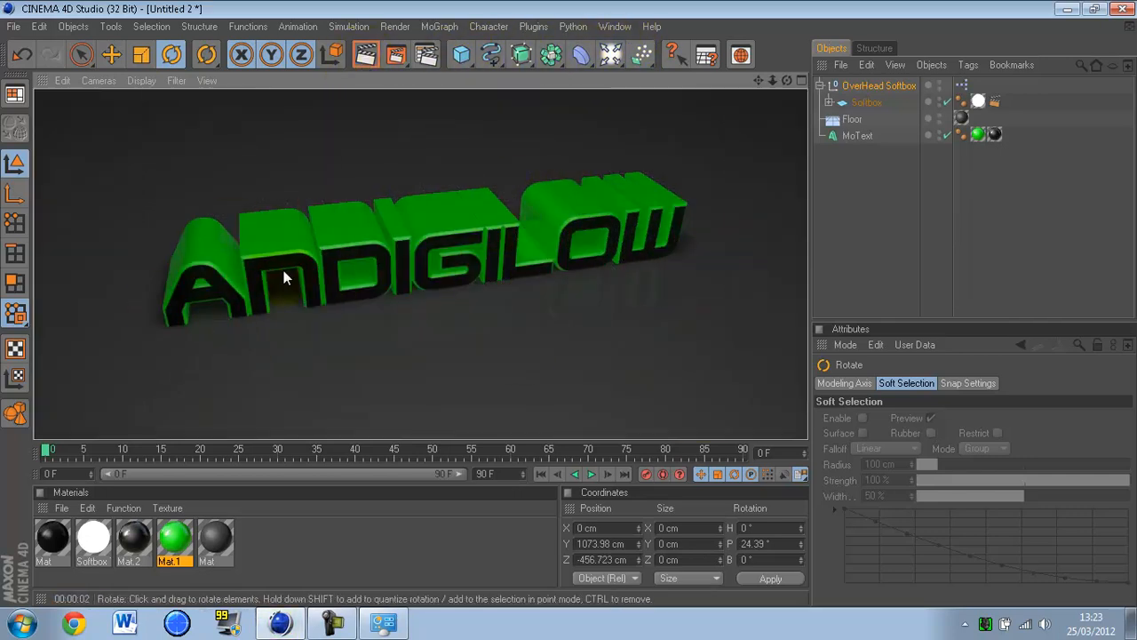
- Load the SpotLight.c4d light from the GreyscalegorillaLightKitPro1 presets into the scene and close the Content Browser
scroll(465, 246, down, 10)
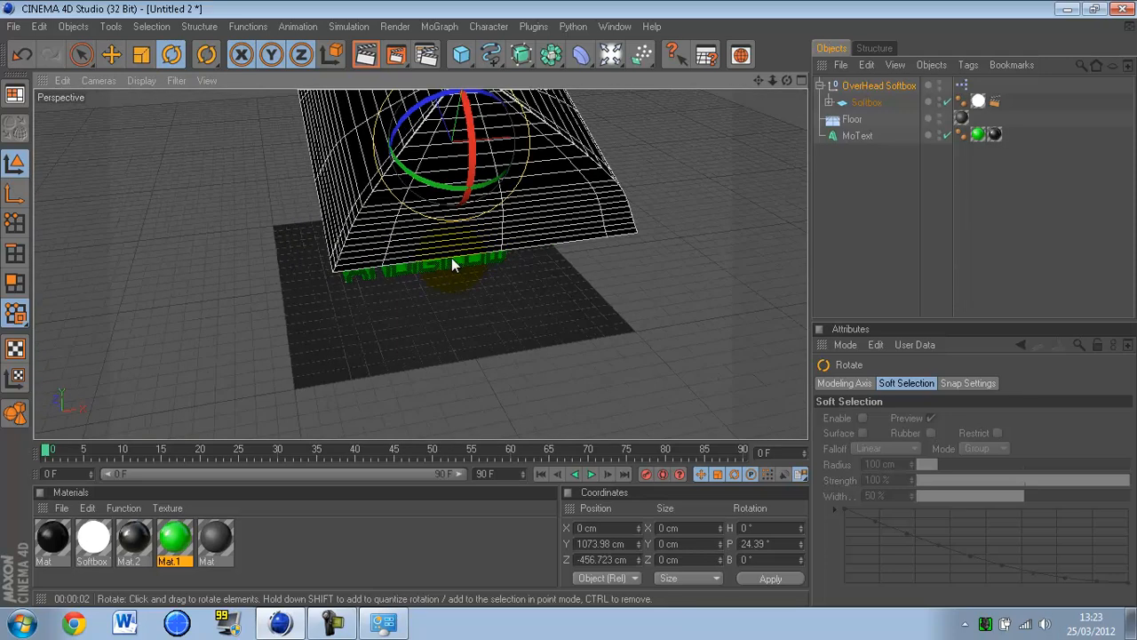
click(738, 53)
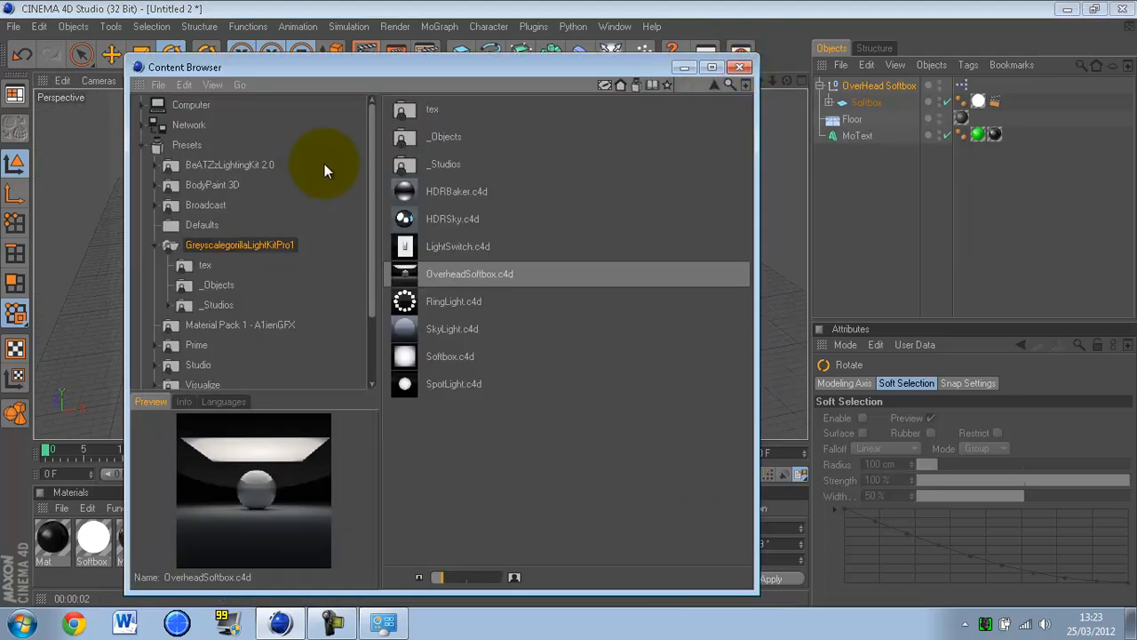
click(451, 331)
double_click(447, 385)
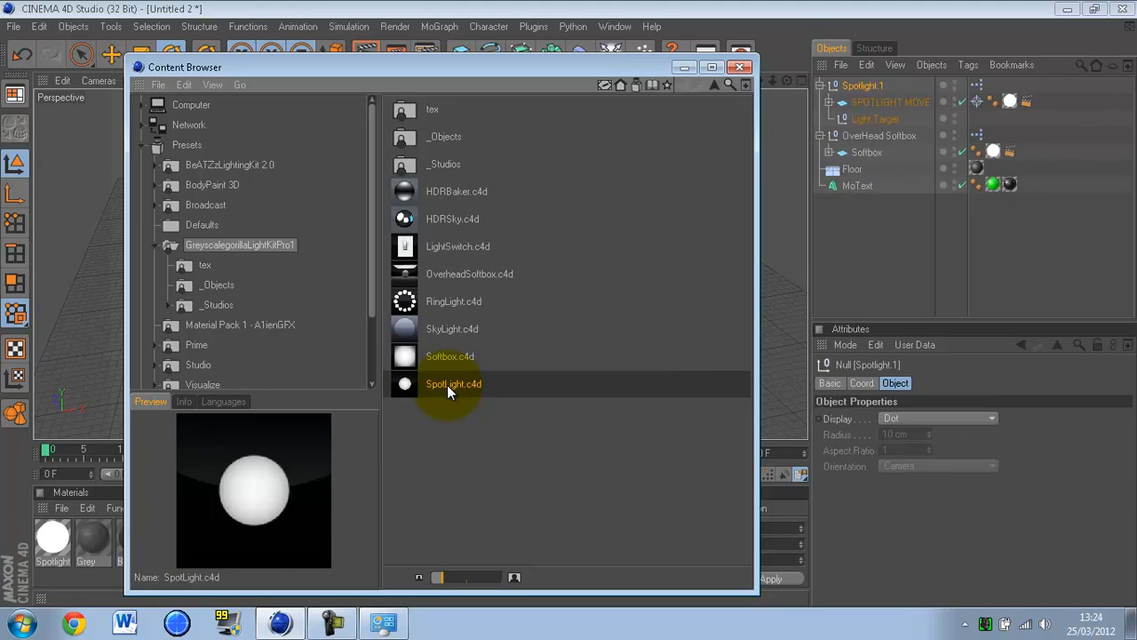
click(739, 67)
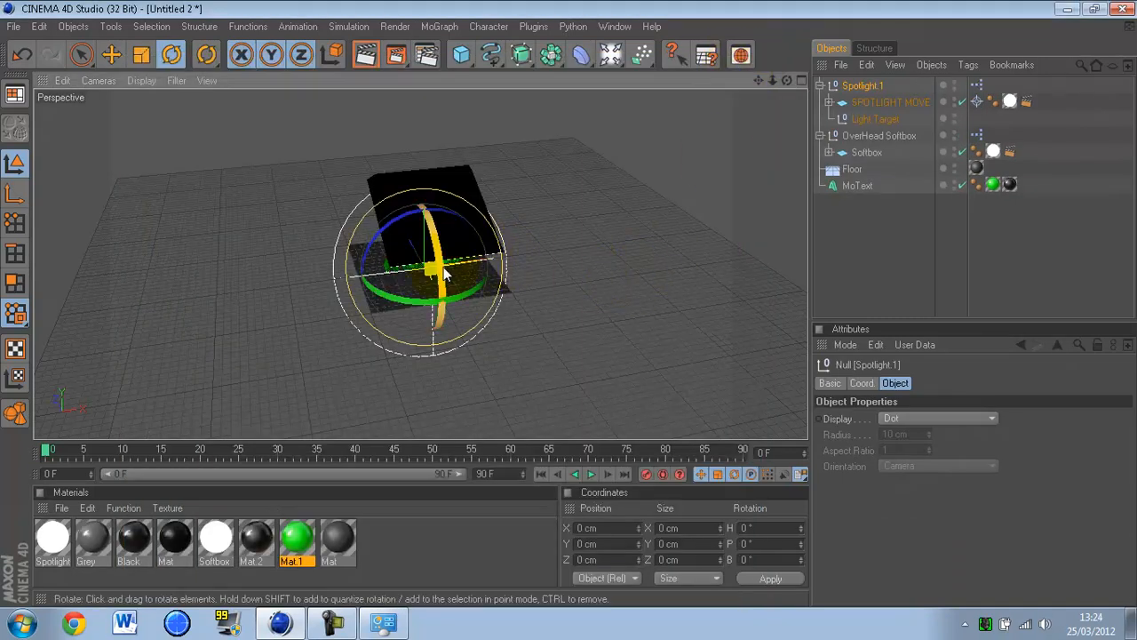
- Move the Spotlight beside and in front of the text, to about X 1423 cm, Y 1507 cm, Z -1759 cm
click(109, 55)
drag(415, 247, 569, 319)
drag(465, 249, 569, 302)
drag(557, 216, 569, 303)
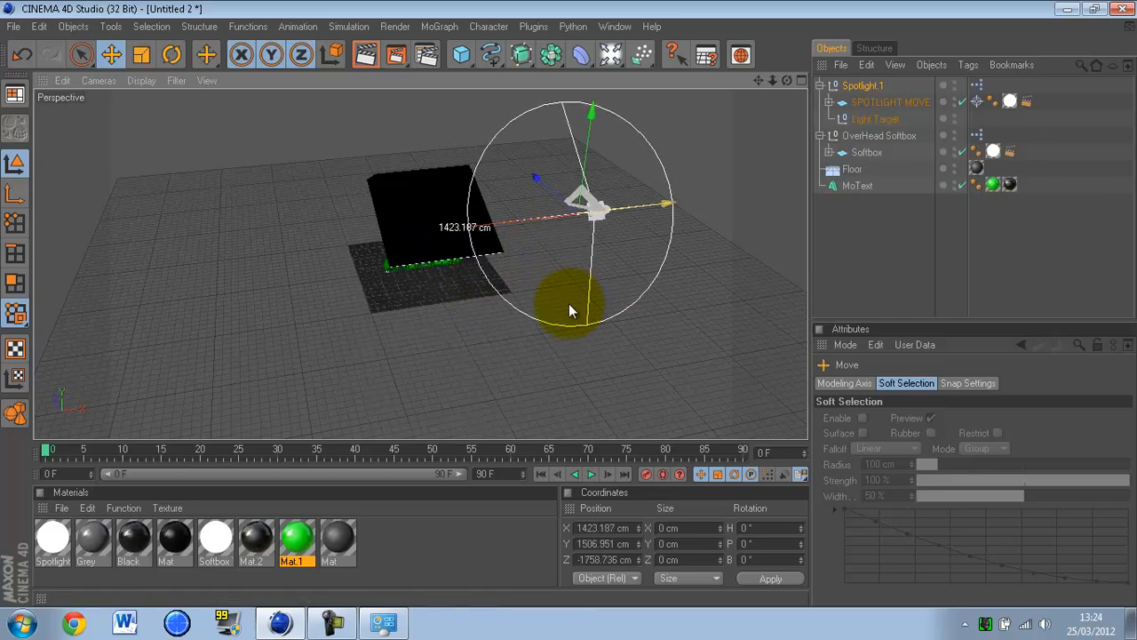
- Rotate the Spotlight toward the text, to a pitch of about -20° and a bank of about 52°
click(172, 55)
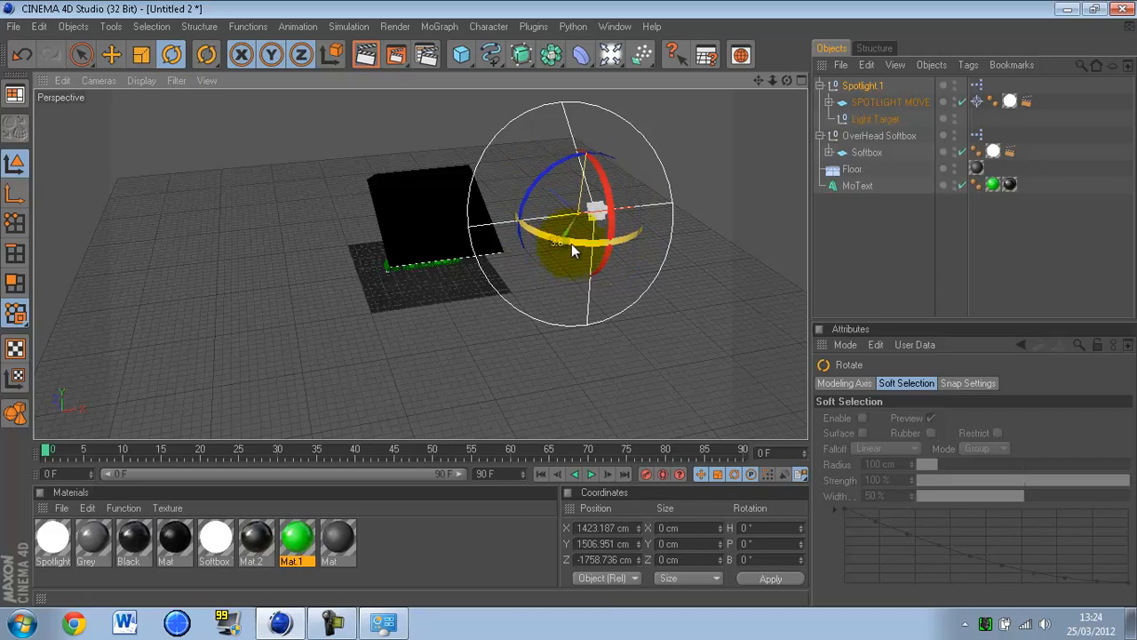
drag(555, 241, 614, 230)
scroll(613, 232, up, 5)
scroll(613, 232, down, 5)
- Raise the OverHead Softbox well clear of the text
click(866, 135)
click(109, 59)
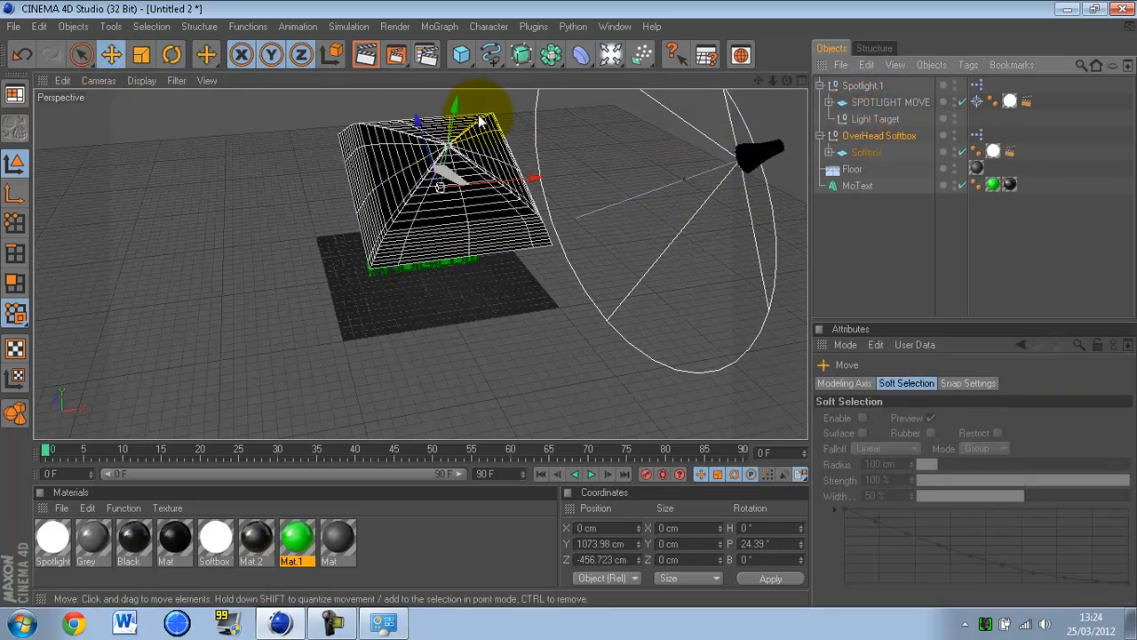
drag(452, 114, 570, 302)
- Reposition the Spotlight beside the text and adjust its light cone
click(865, 87)
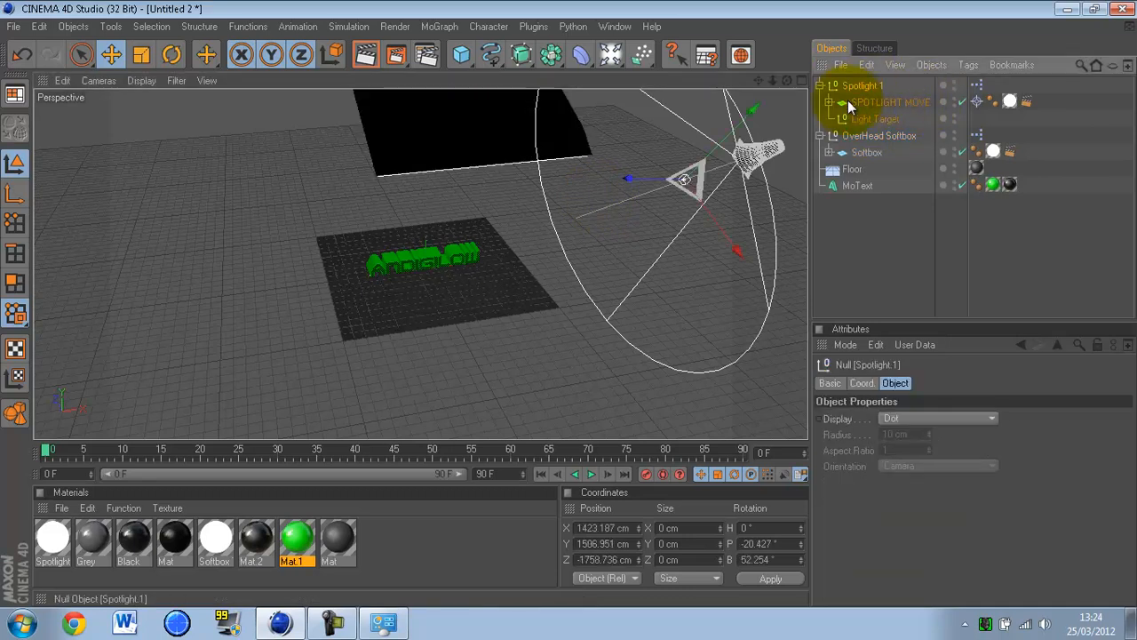
drag(716, 216, 571, 305)
click(663, 305)
click(632, 334)
drag(628, 343, 567, 303)
scroll(599, 342, up, 7)
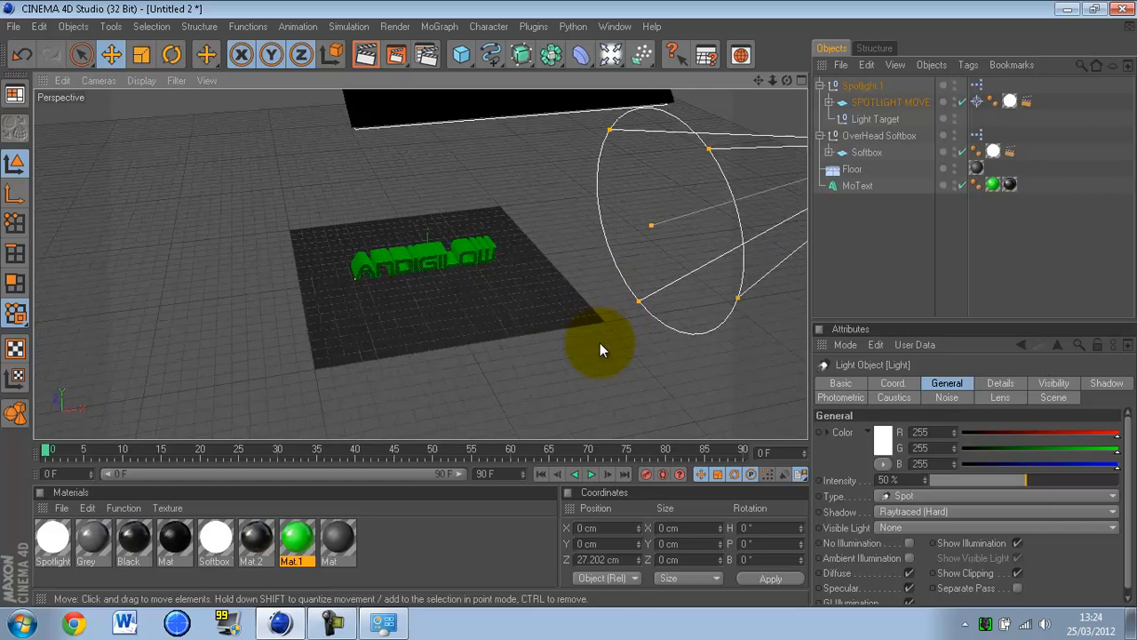
scroll(600, 342, down, 10)
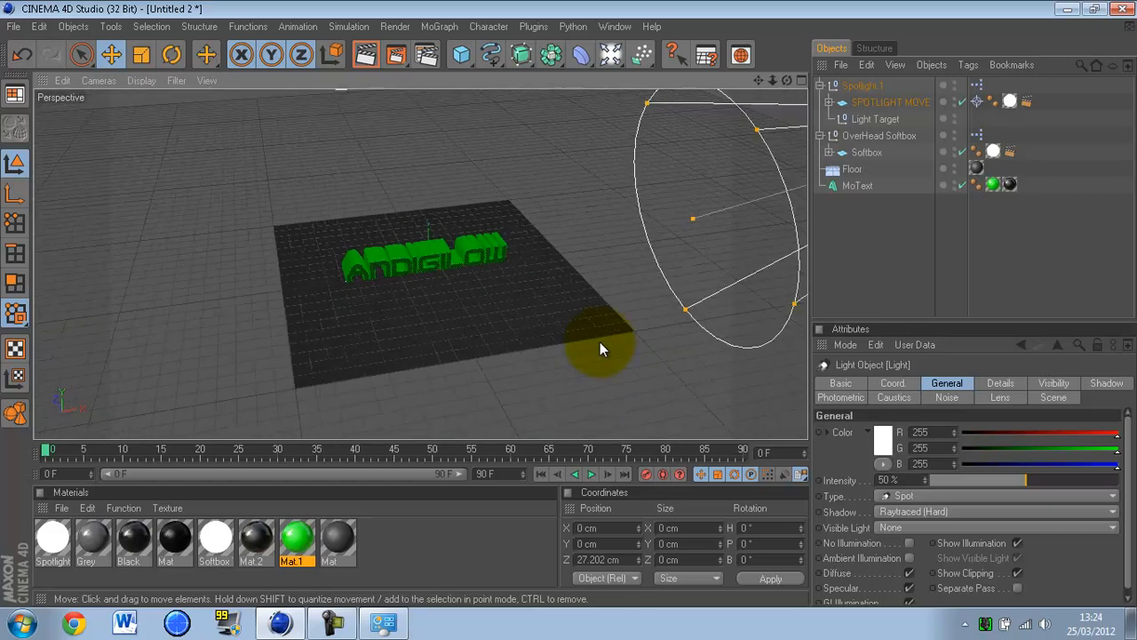
- Set the OverHead Softbox to about Y 1302 cm, Z -560 cm and preview-render a closer view of the text
click(873, 137)
drag(449, 107, 569, 303)
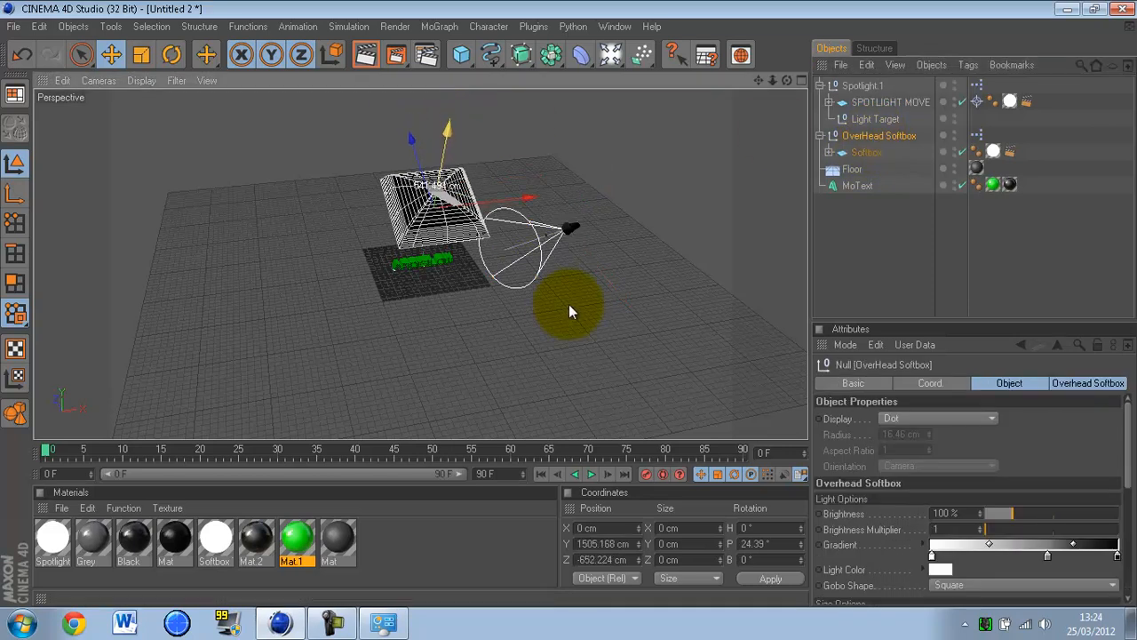
scroll(493, 184, up, 10)
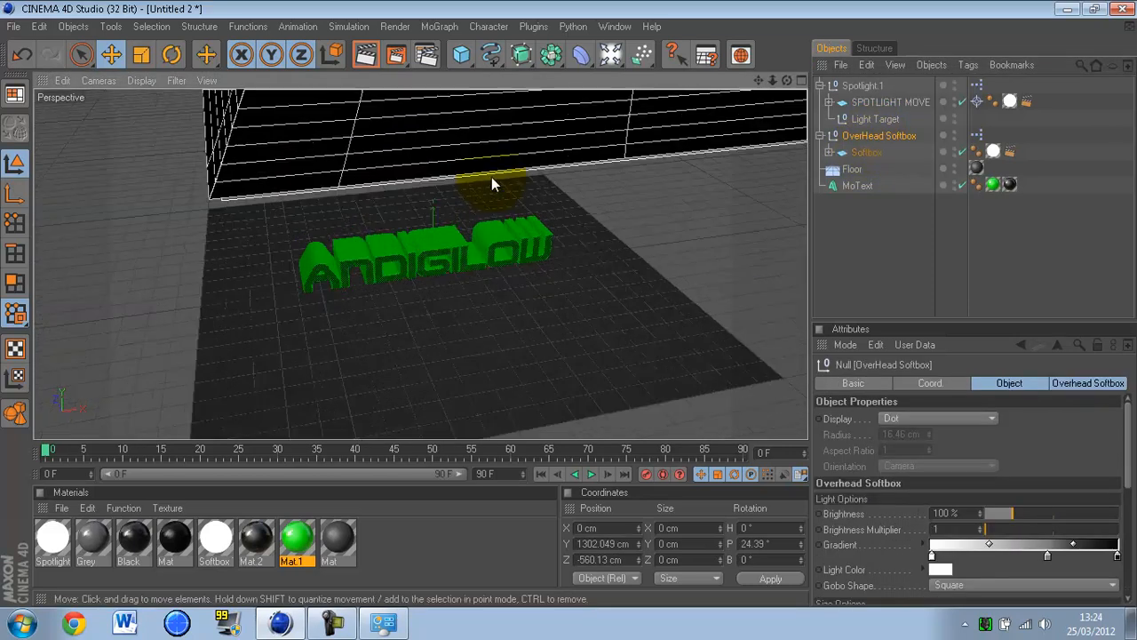
scroll(493, 184, up, 3)
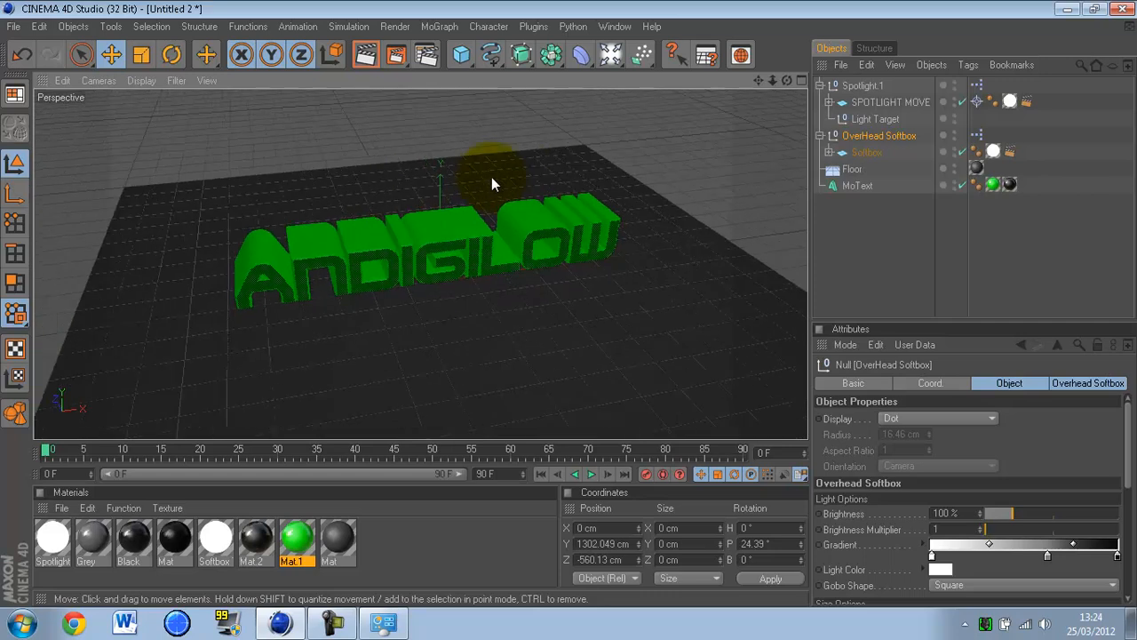
drag(757, 80, 569, 304)
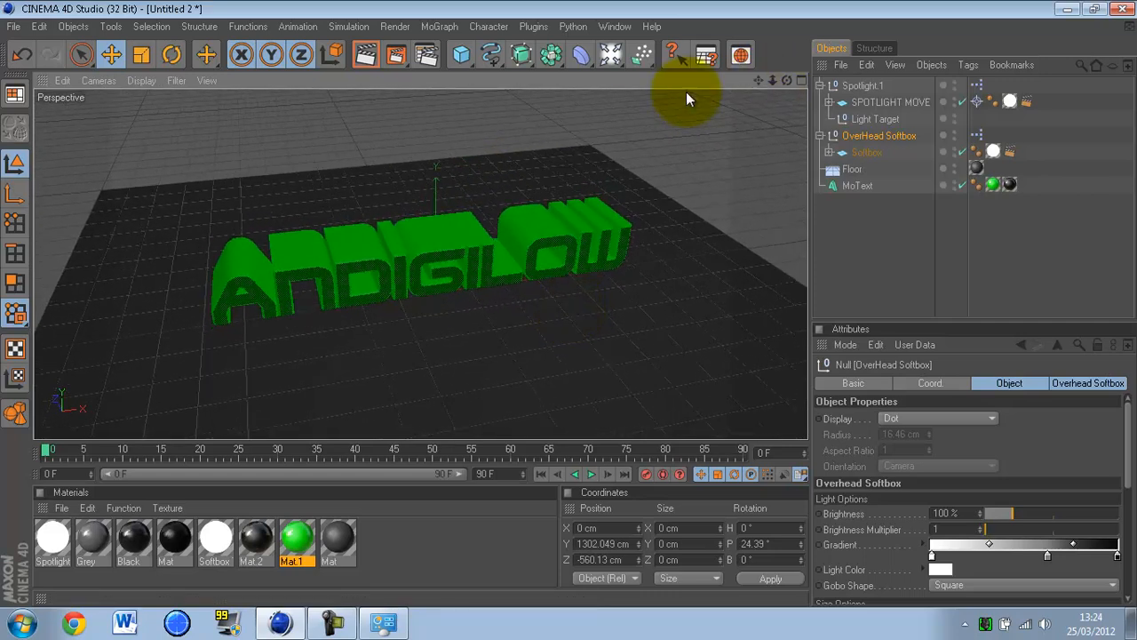
click(363, 59)
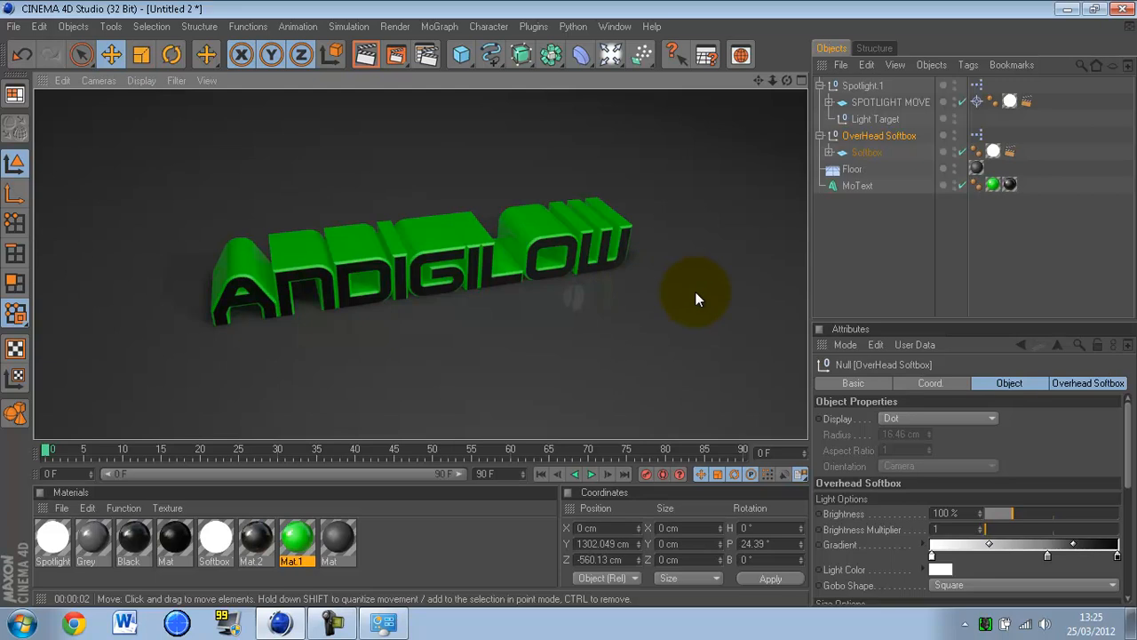
- Frame the ANDIGILOW text larger and centred in the perspective view, checking the composition with preview renders
scroll(575, 284, up, 2)
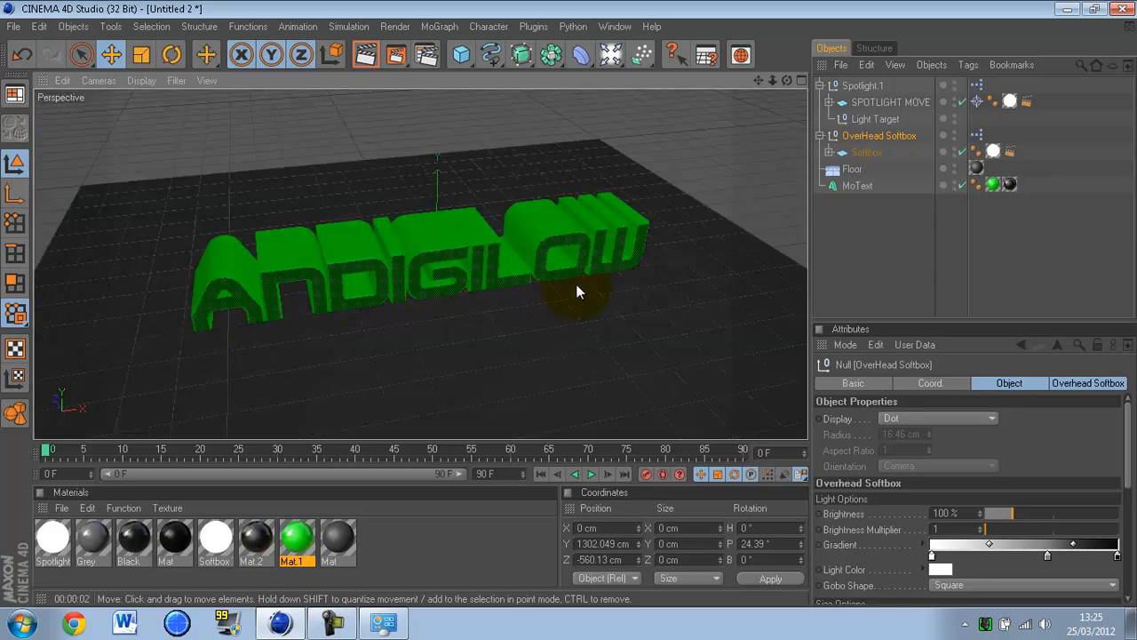
scroll(575, 285, down, 1)
click(364, 55)
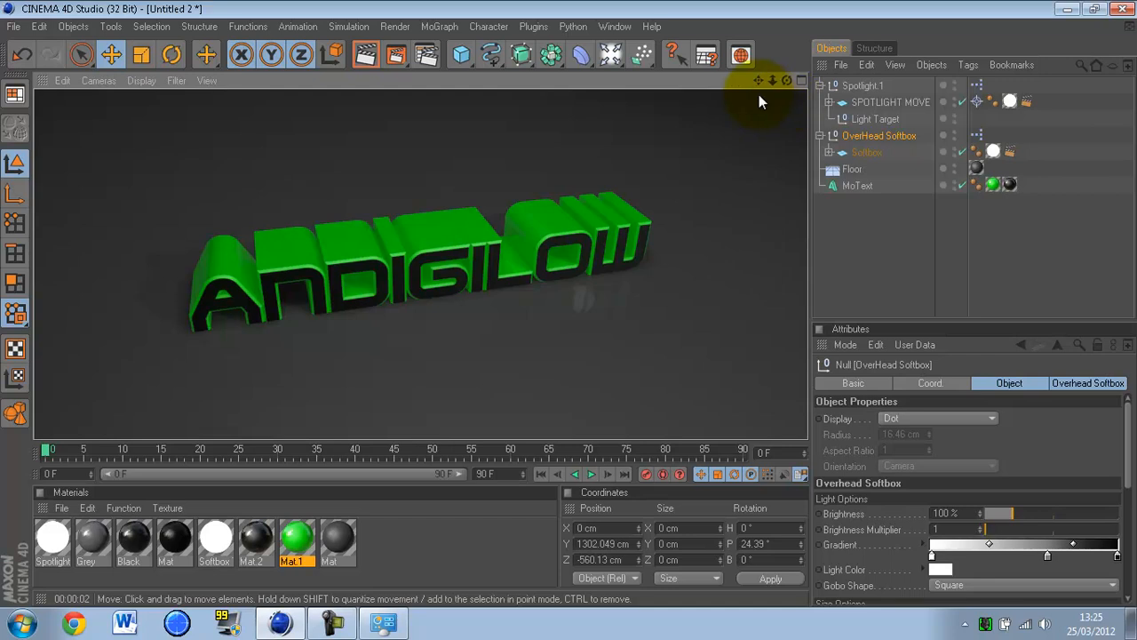
scroll(740, 133, up, 2)
drag(759, 80, 569, 304)
click(444, 299)
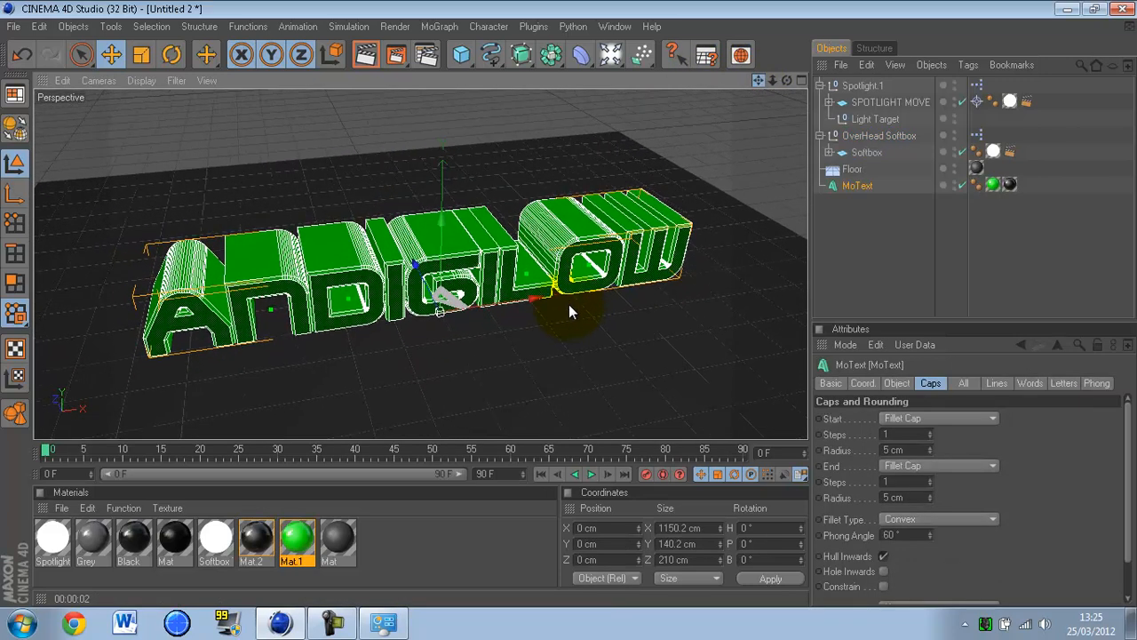
scroll(741, 122, up, 1)
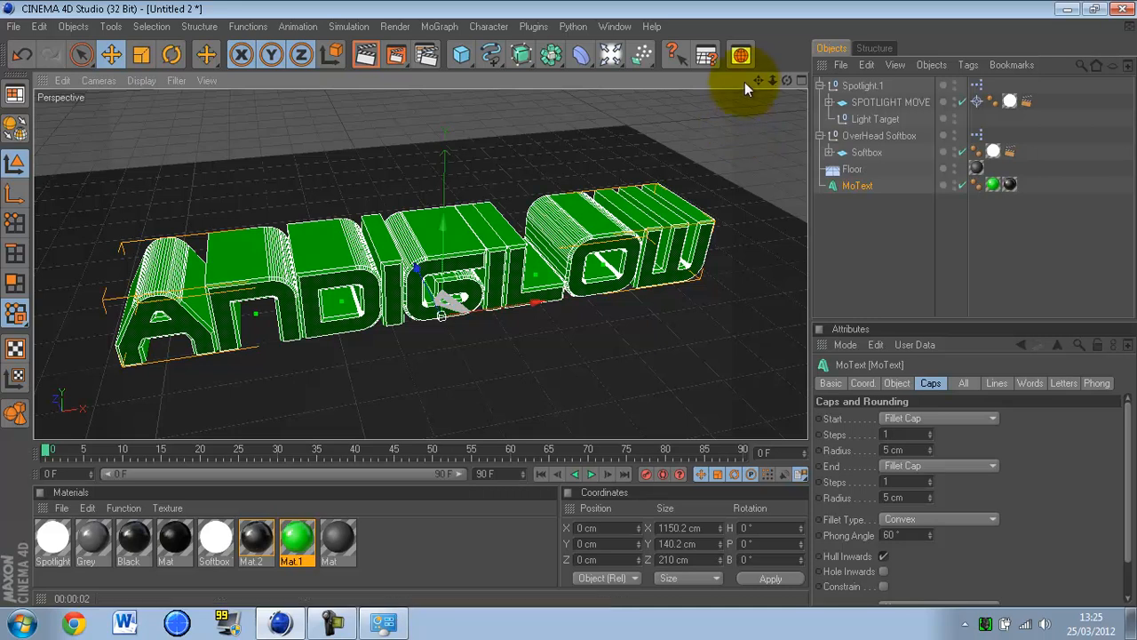
drag(758, 79, 569, 303)
click(381, 54)
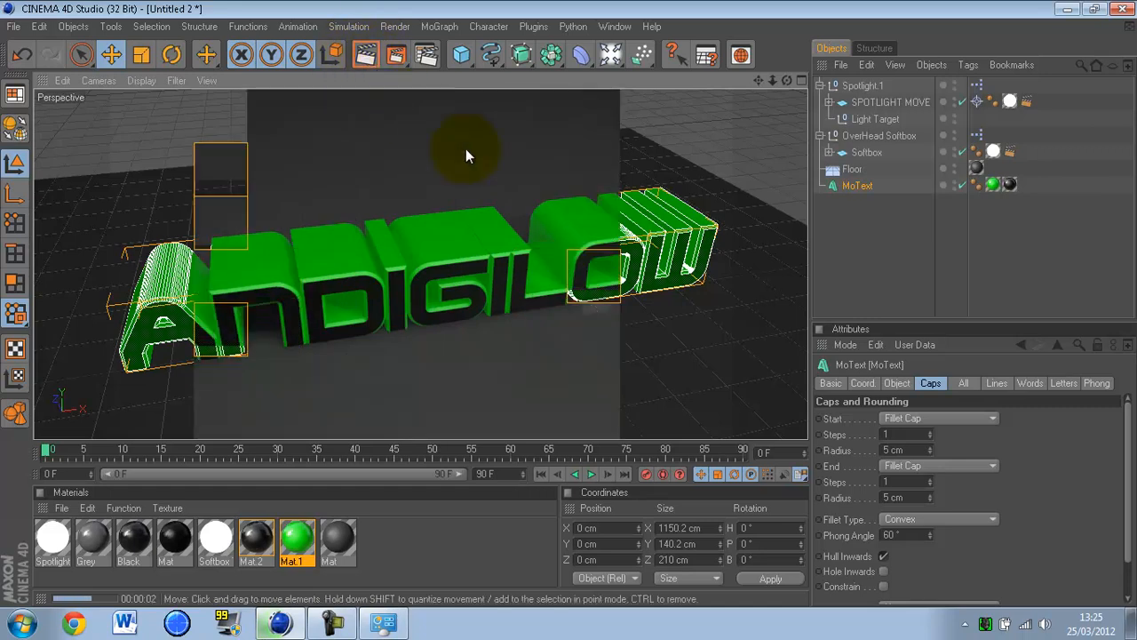
drag(758, 80, 569, 303)
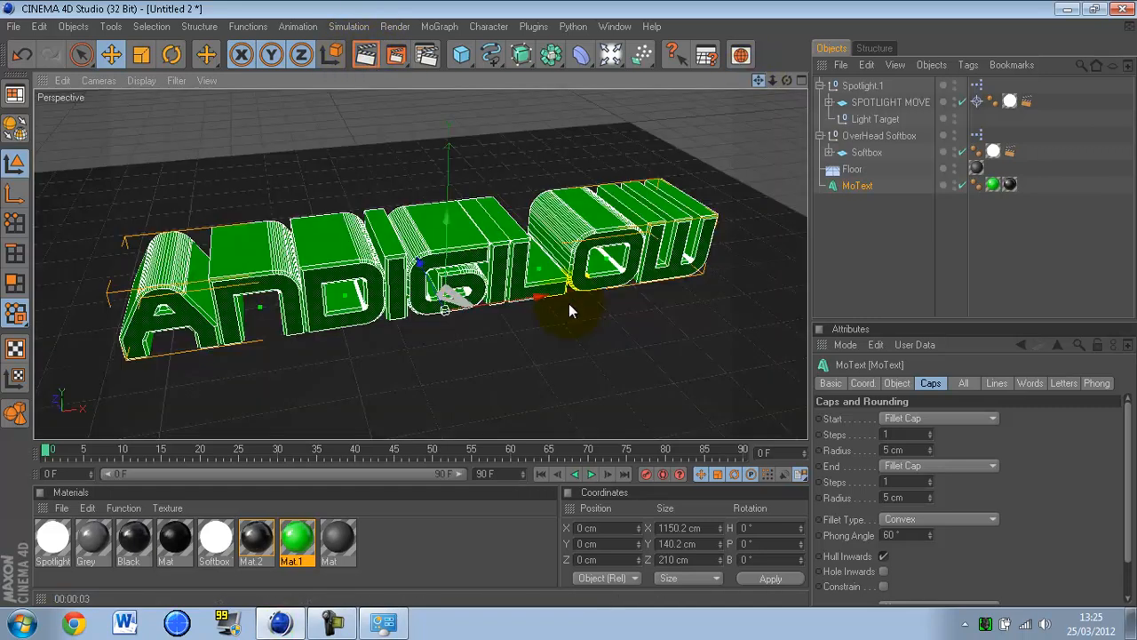
click(365, 54)
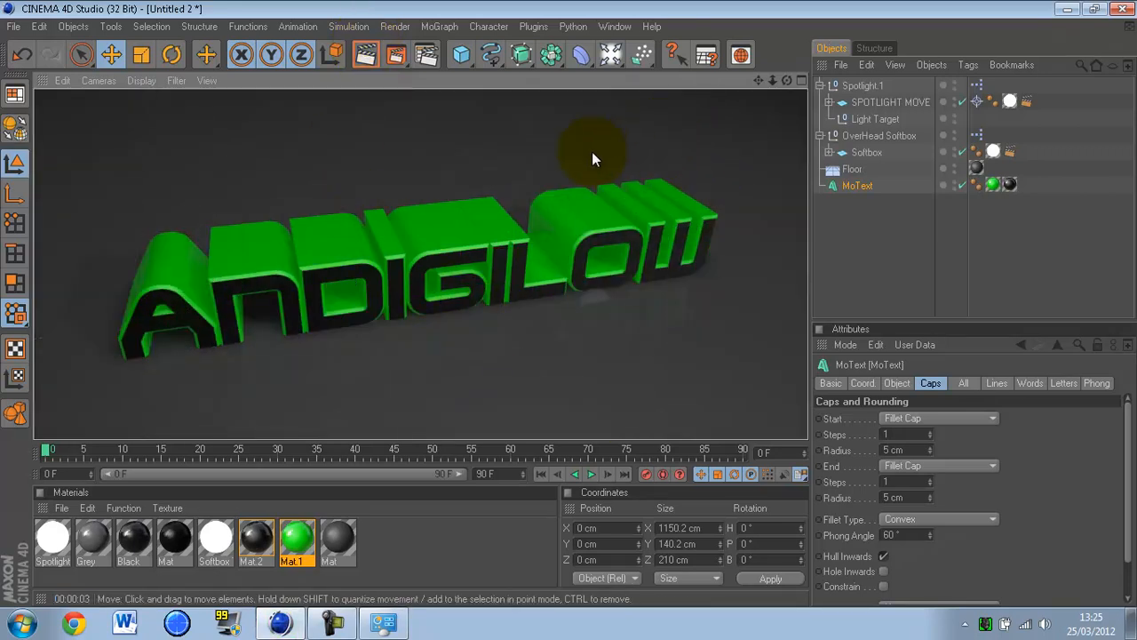
- Add the Ambient Occlusion and Global Illumination effects to the render settings and close them
click(427, 57)
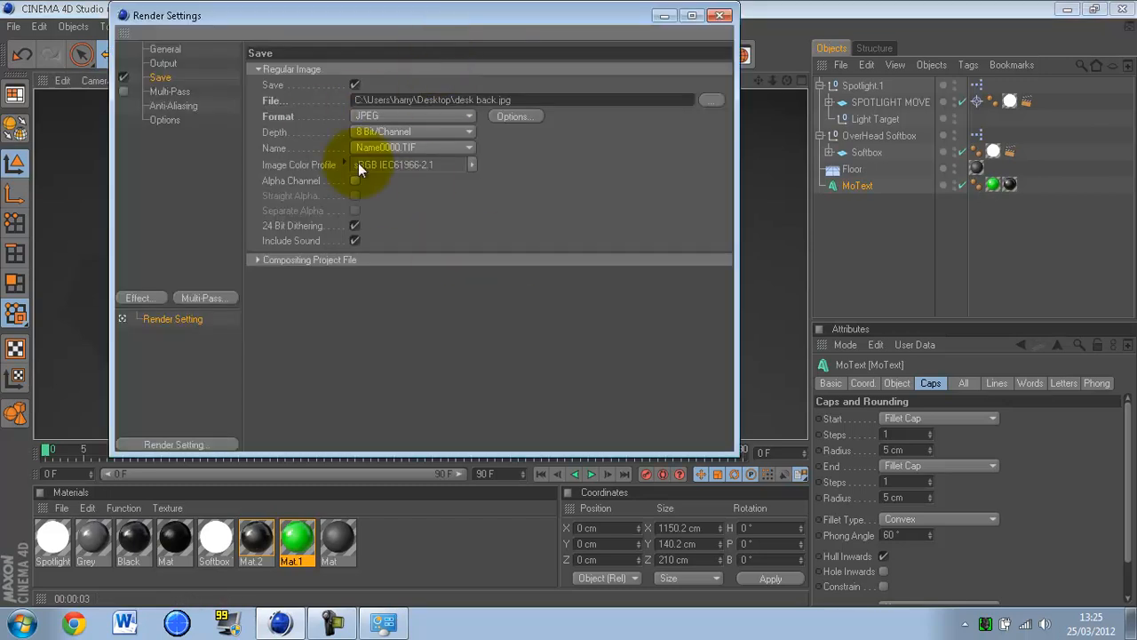
click(174, 62)
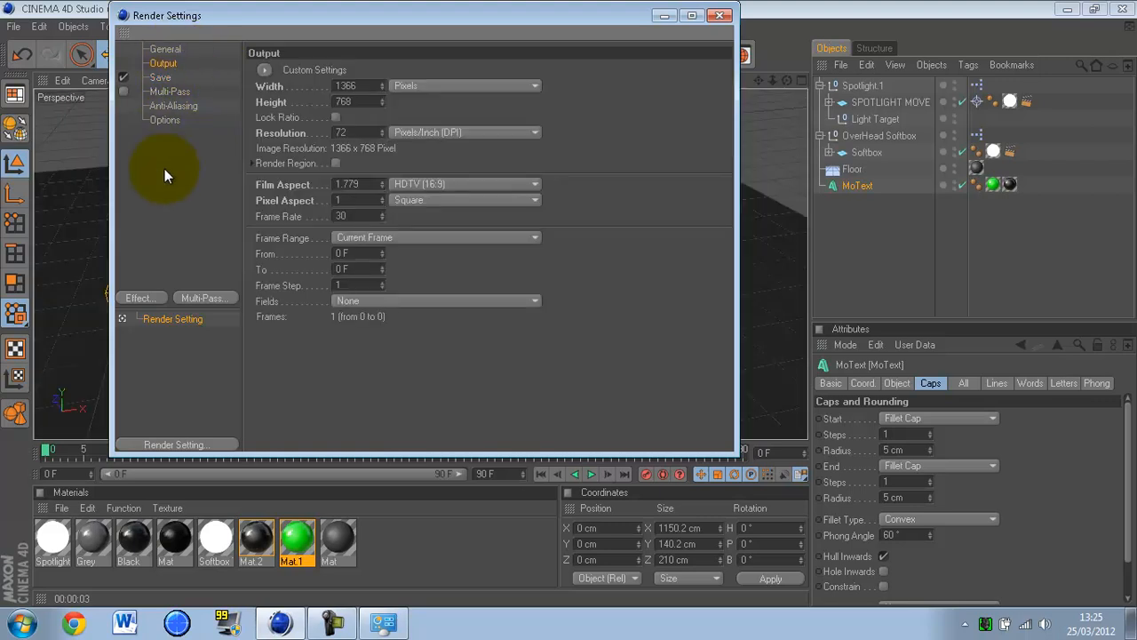
click(135, 297)
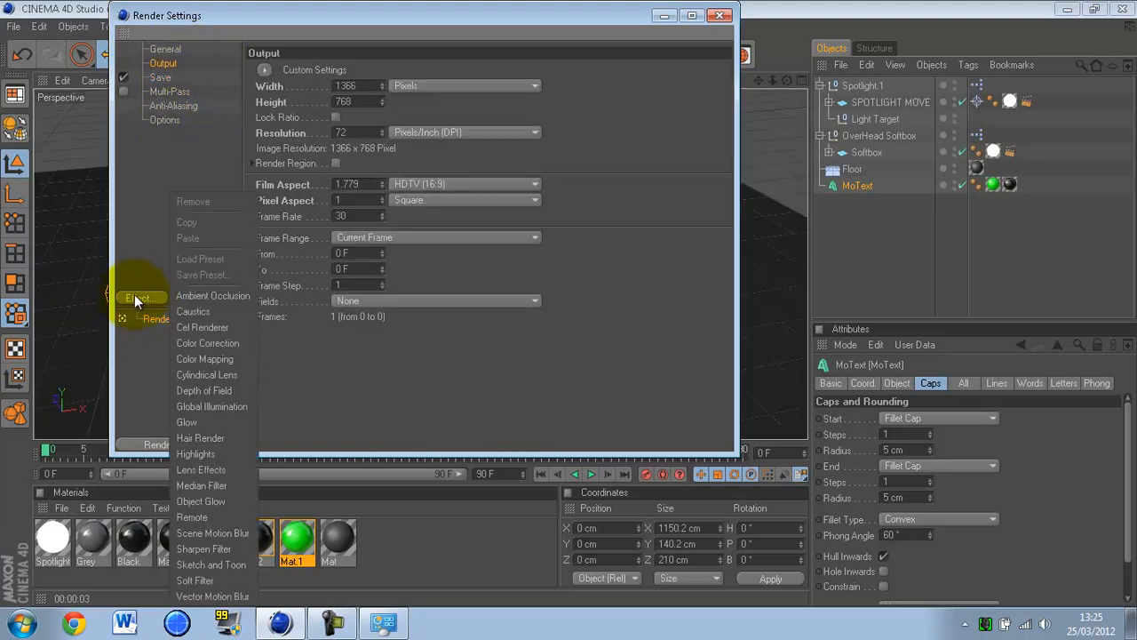
click(206, 296)
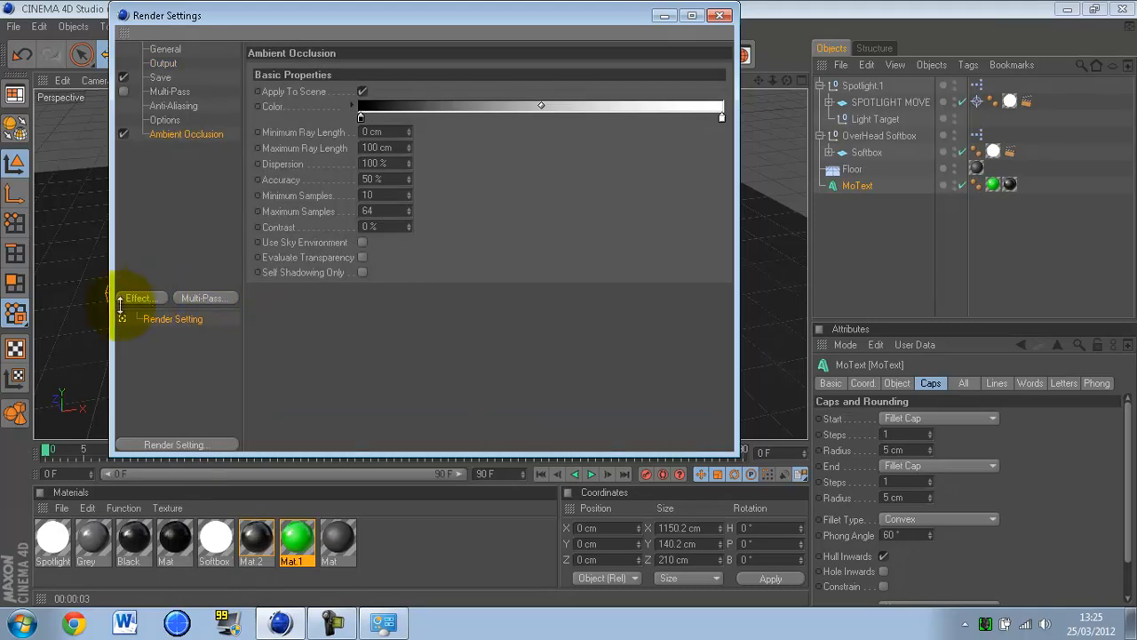
click(144, 297)
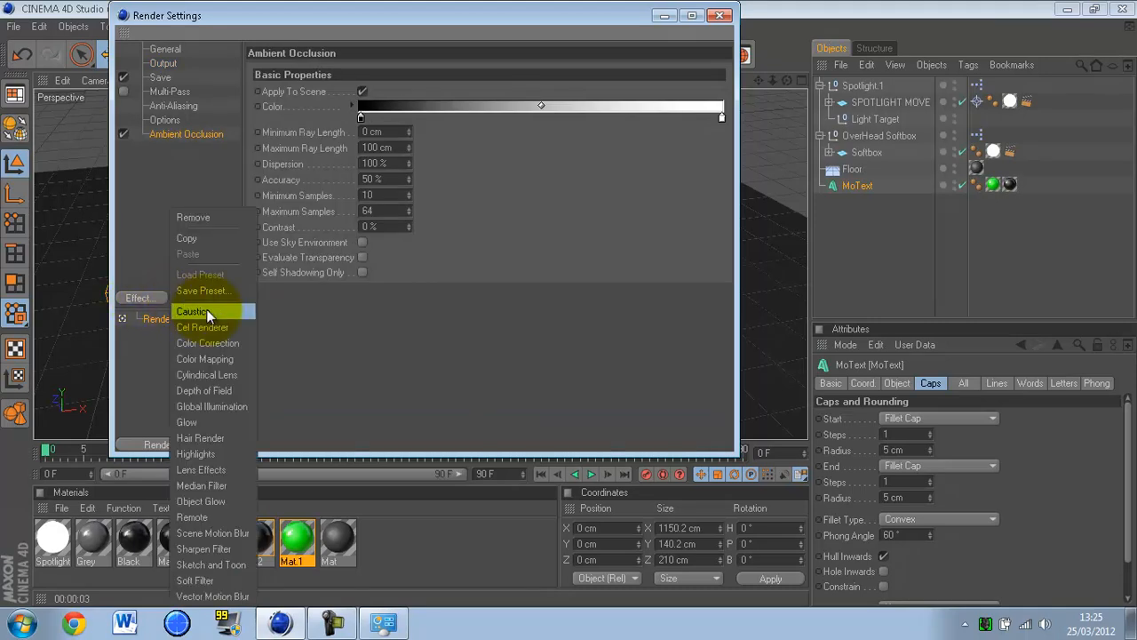
click(197, 406)
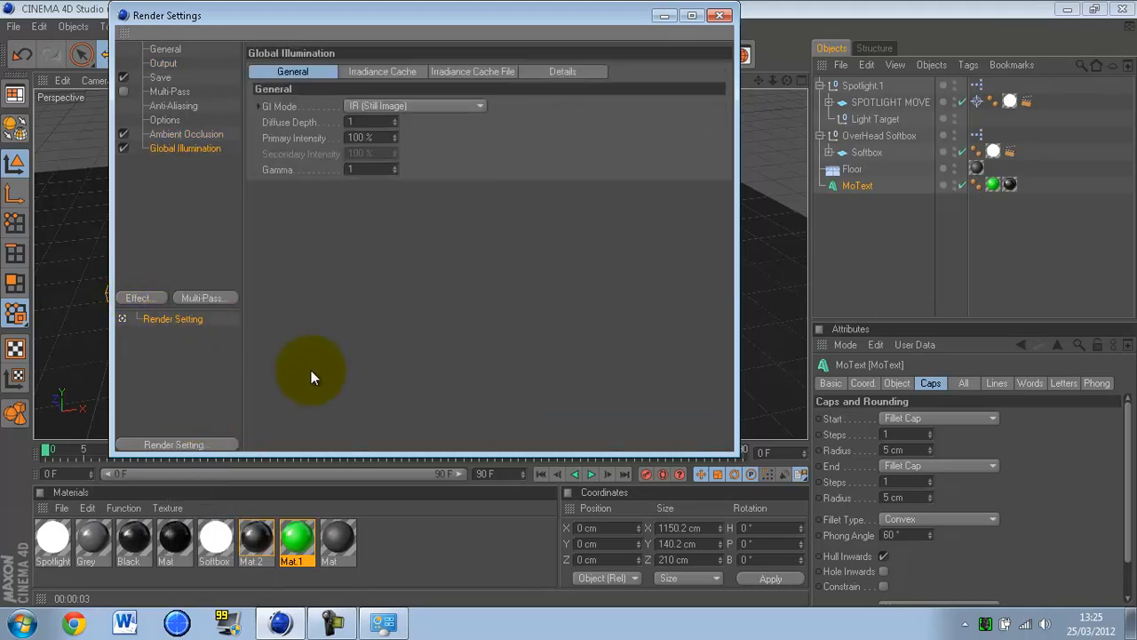
click(718, 17)
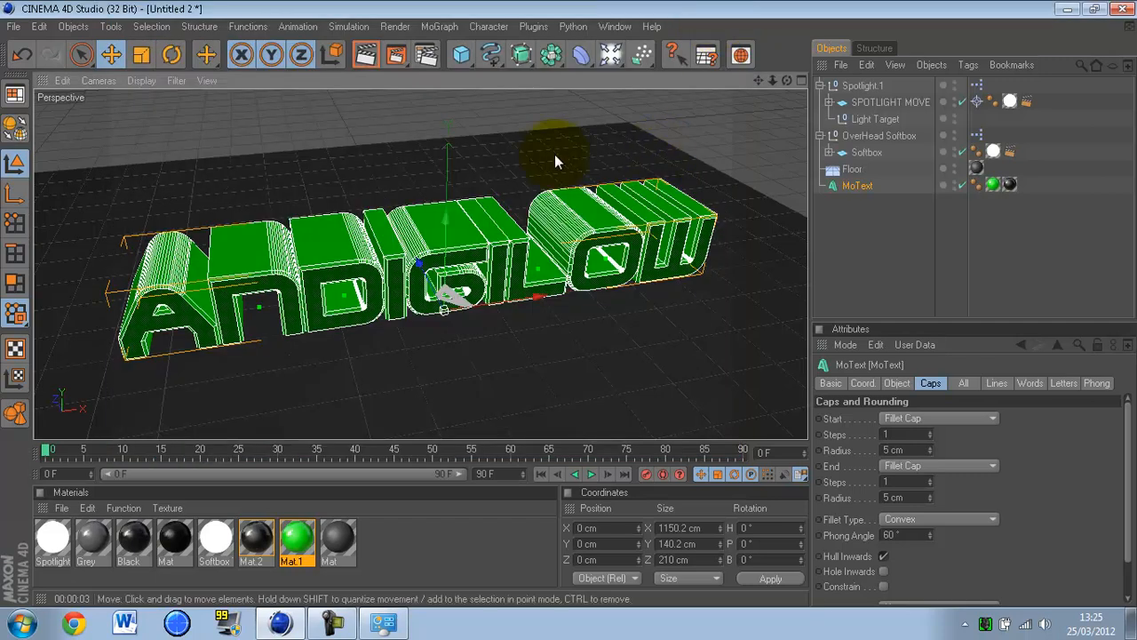
- Render the scene to the Picture Viewer, overwriting desk back.jpg, and inspect the finished image enlarged
click(398, 55)
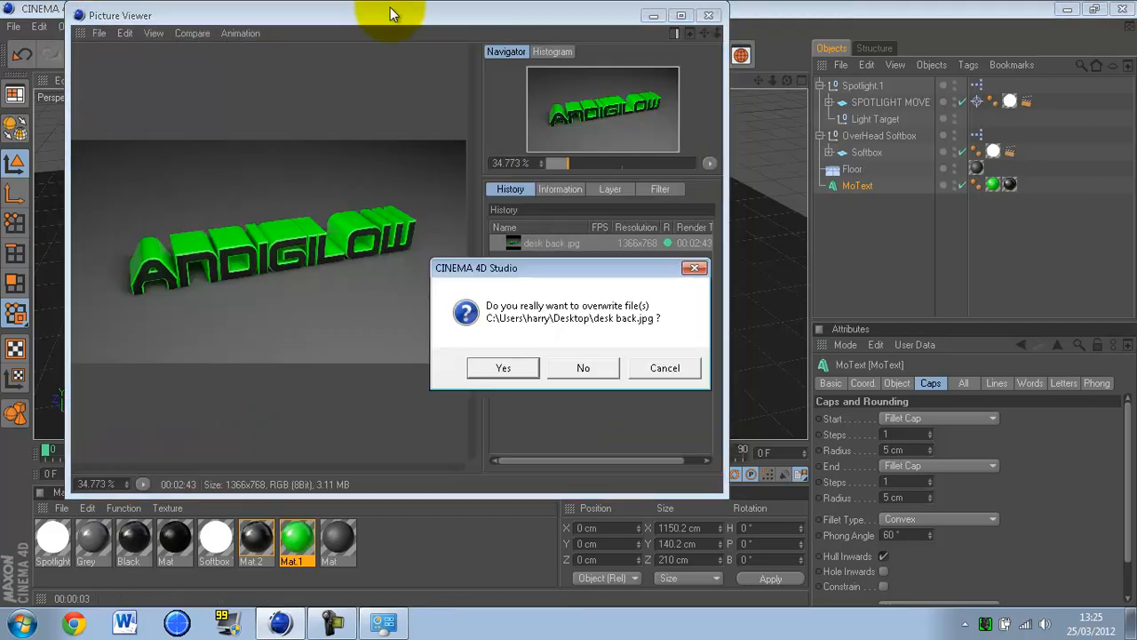
click(508, 367)
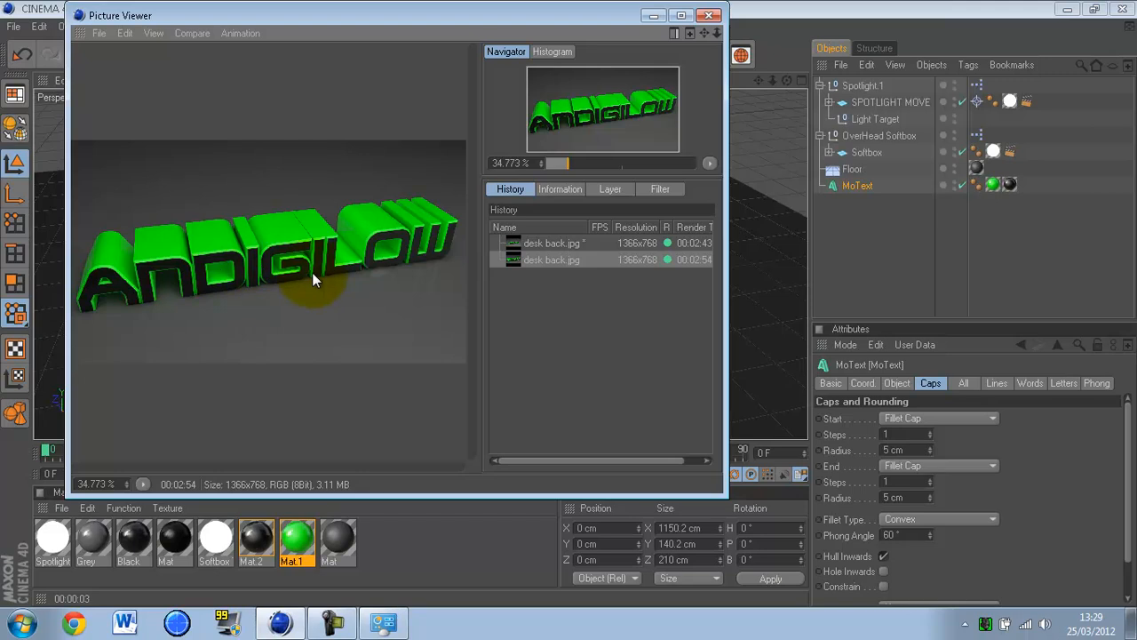
click(681, 15)
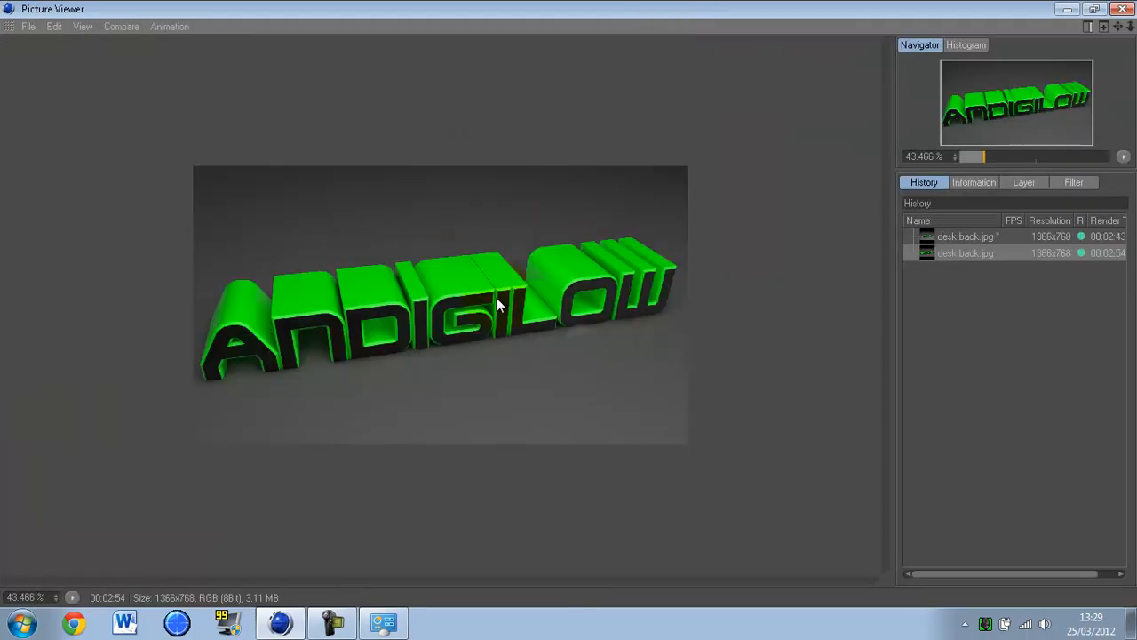
scroll(497, 297, up, 3)
scroll(498, 294, down, 2)
scroll(497, 294, up, 1)
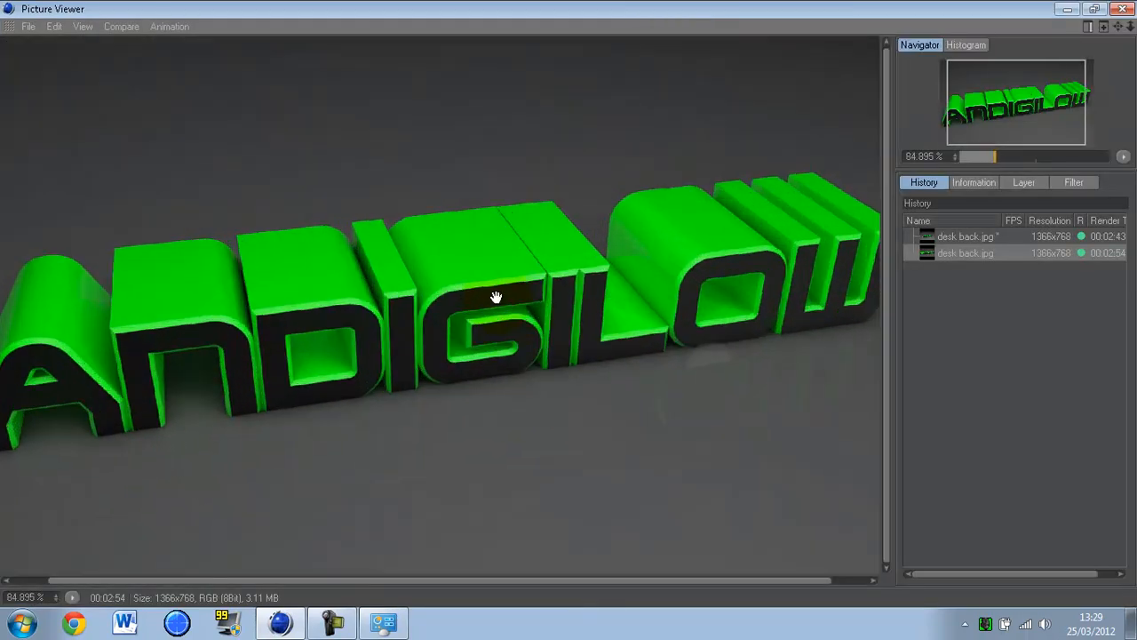
scroll(497, 298, down, 1)
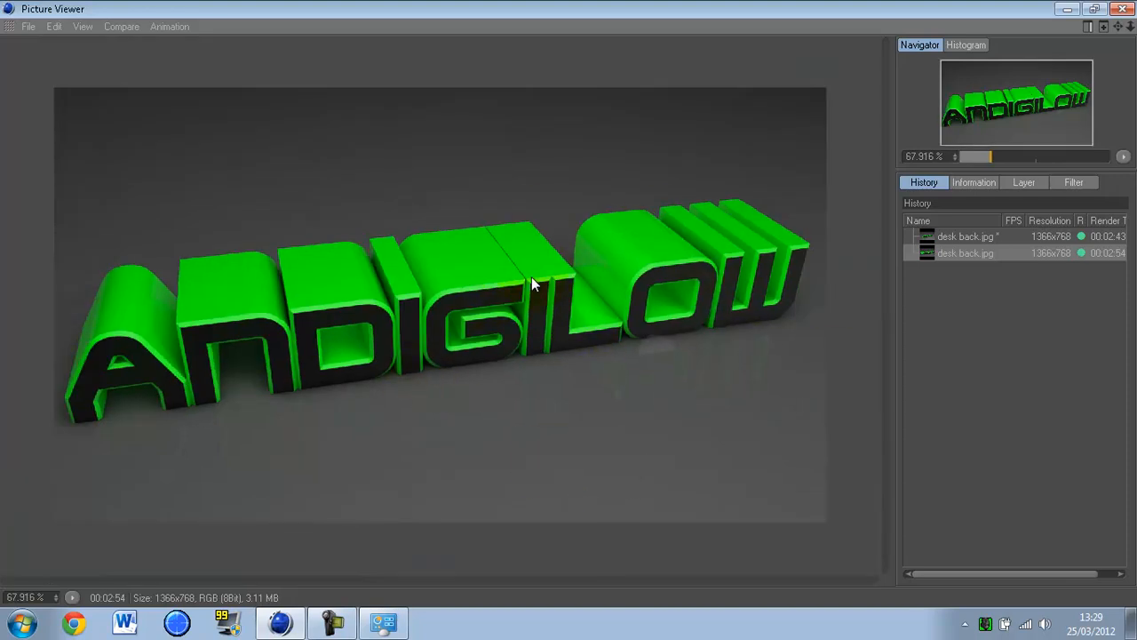
- Switch to the Windows desktop and set the desk back image as the desktop background
click(1132, 622)
right_click(149, 565)
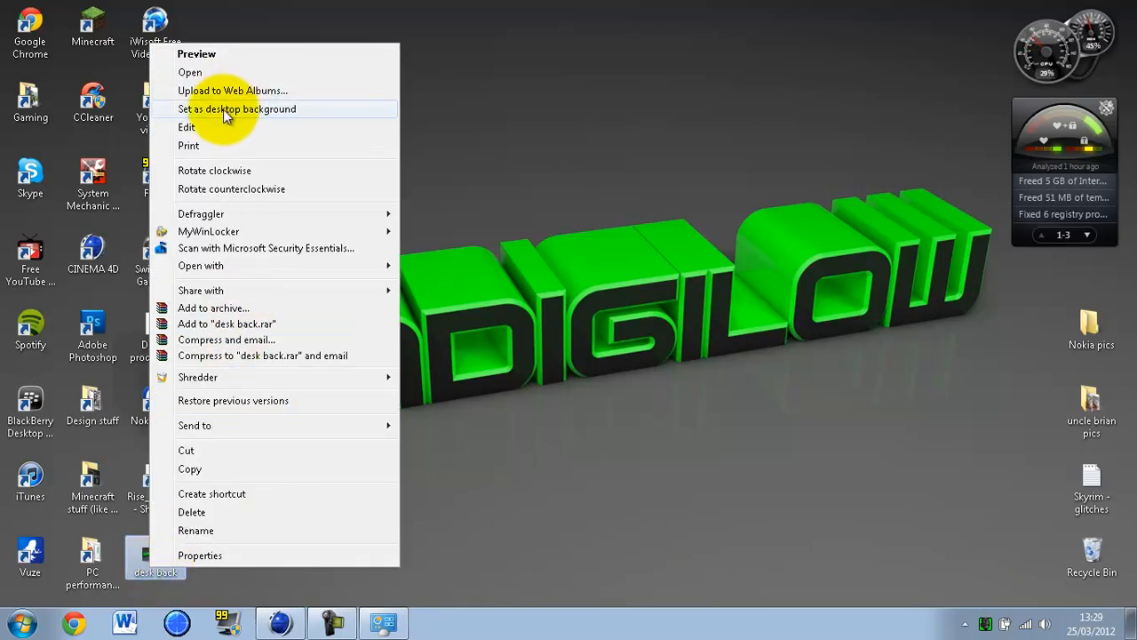
click(223, 110)
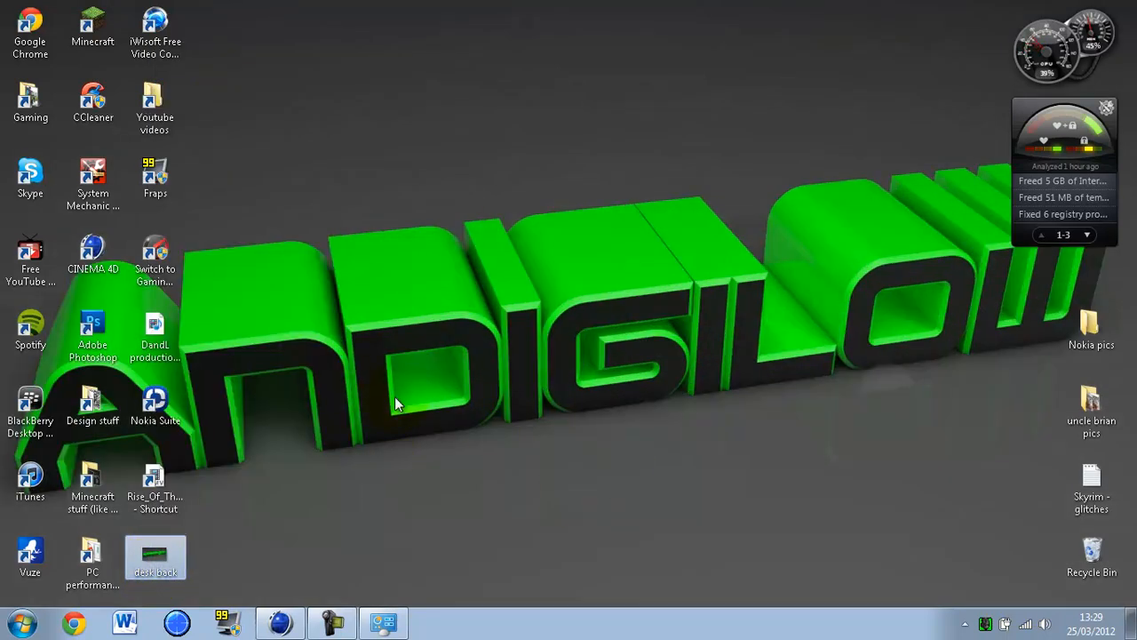
drag(311, 193, 972, 477)
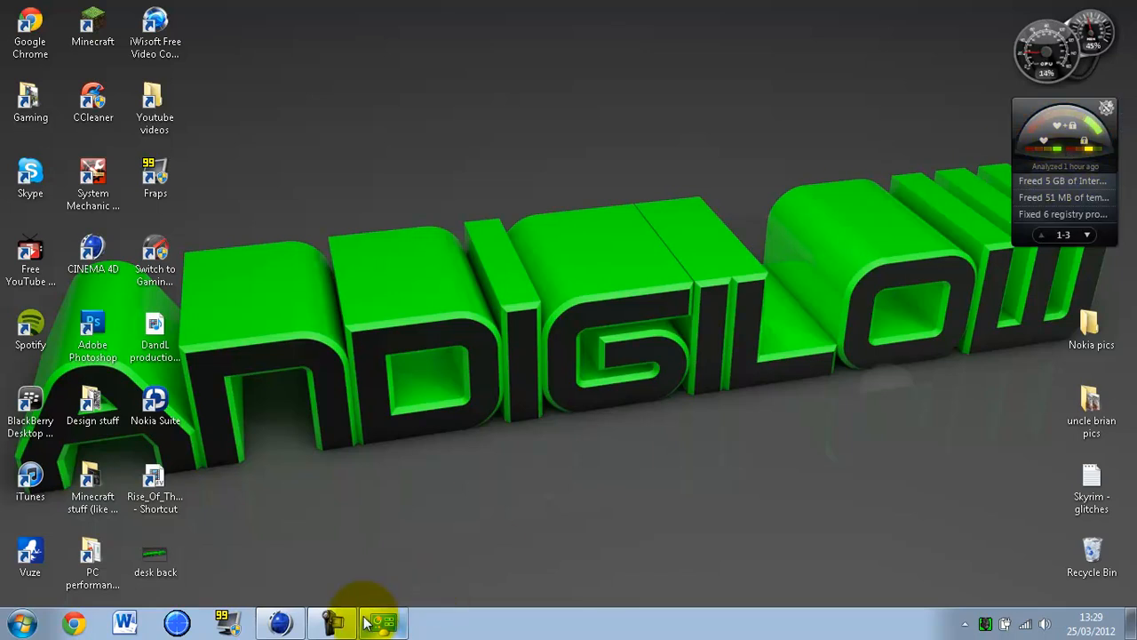
- Return to CINEMA 4D and close the Picture Viewer
click(285, 622)
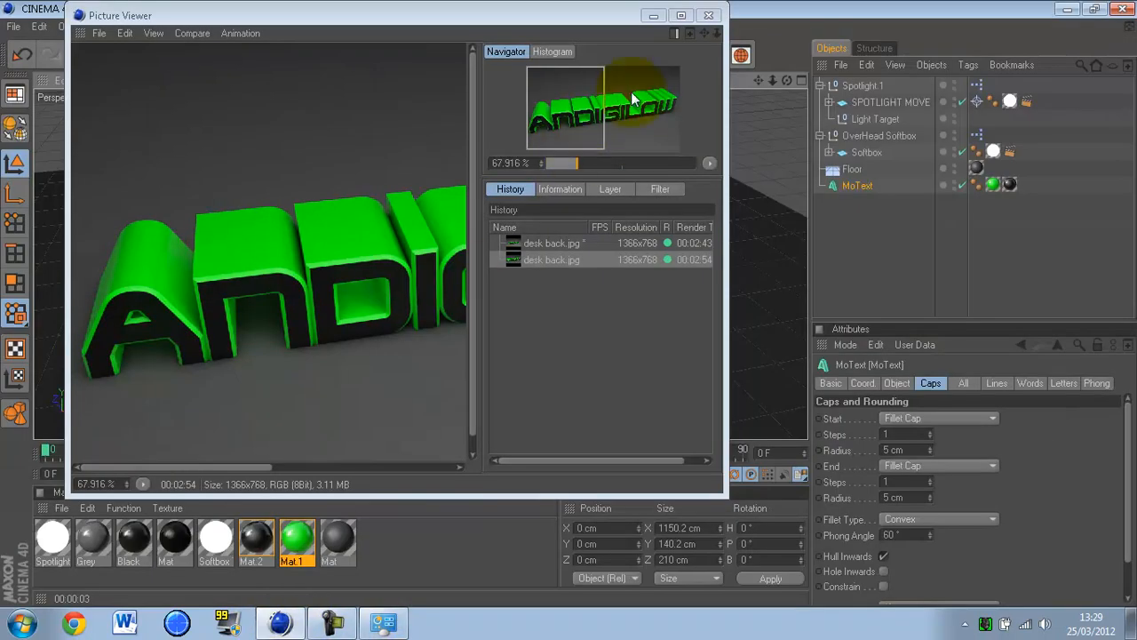
click(708, 15)
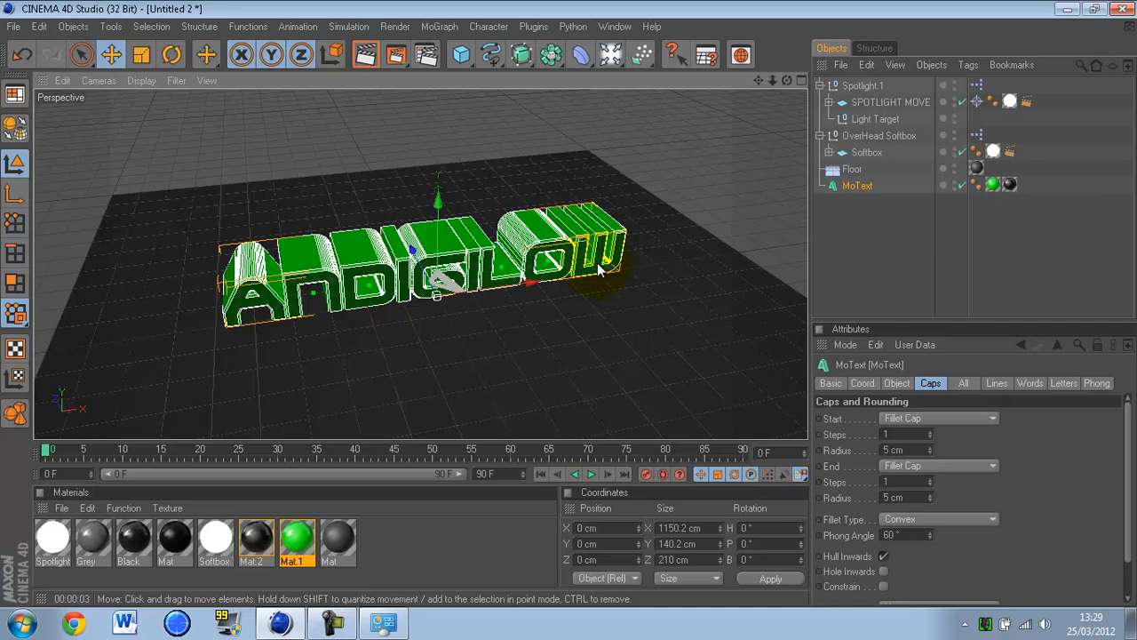
scroll(595, 274, up, 2)
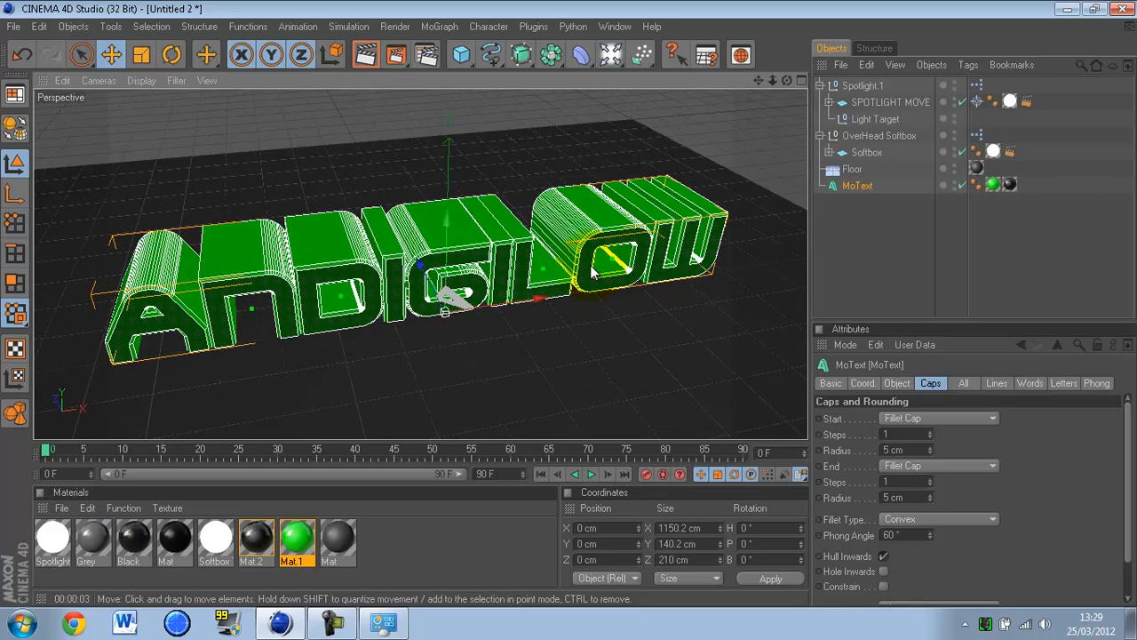
scroll(593, 274, down, 1)
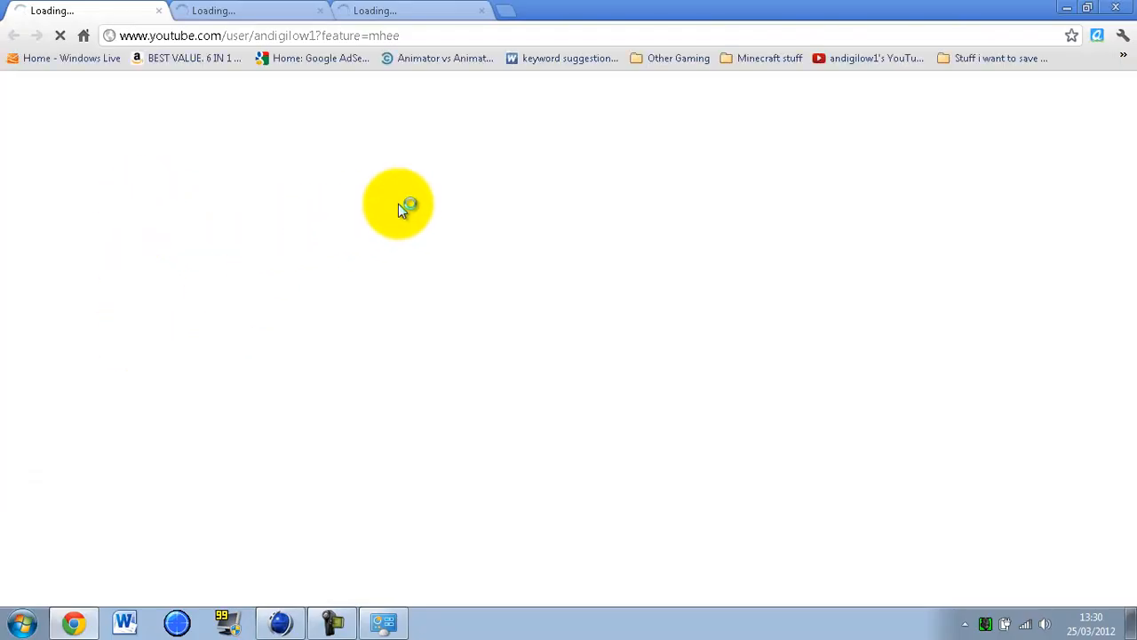
- Show the Windows desktop and open the Youtube background image from the "new youtube background stuff" folder inside Design stuff
click(1132, 622)
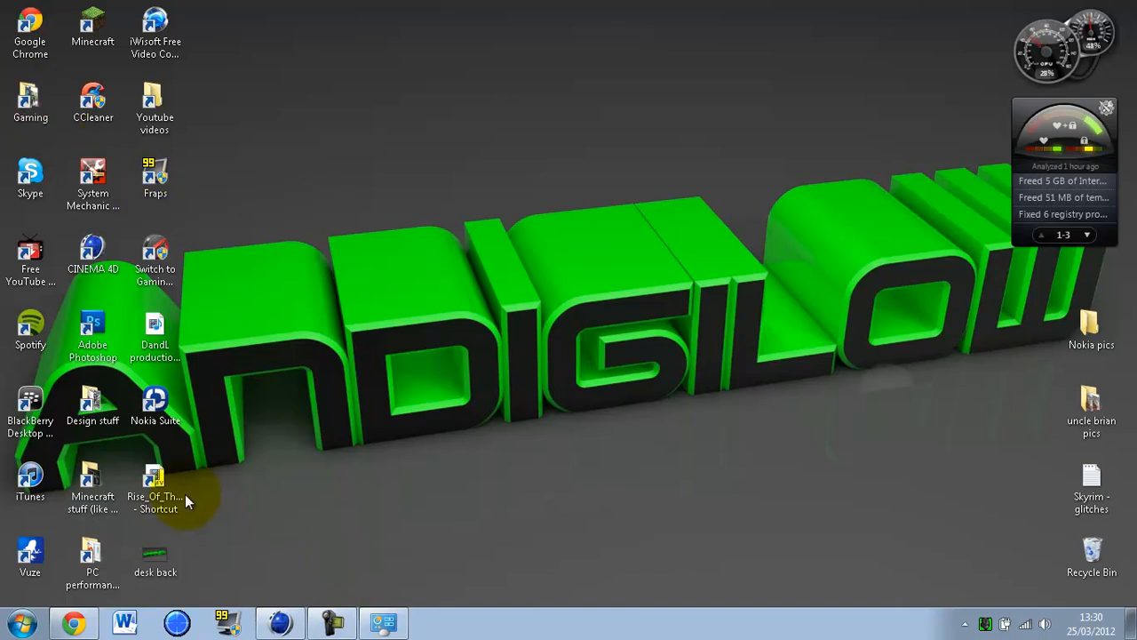
double_click(94, 419)
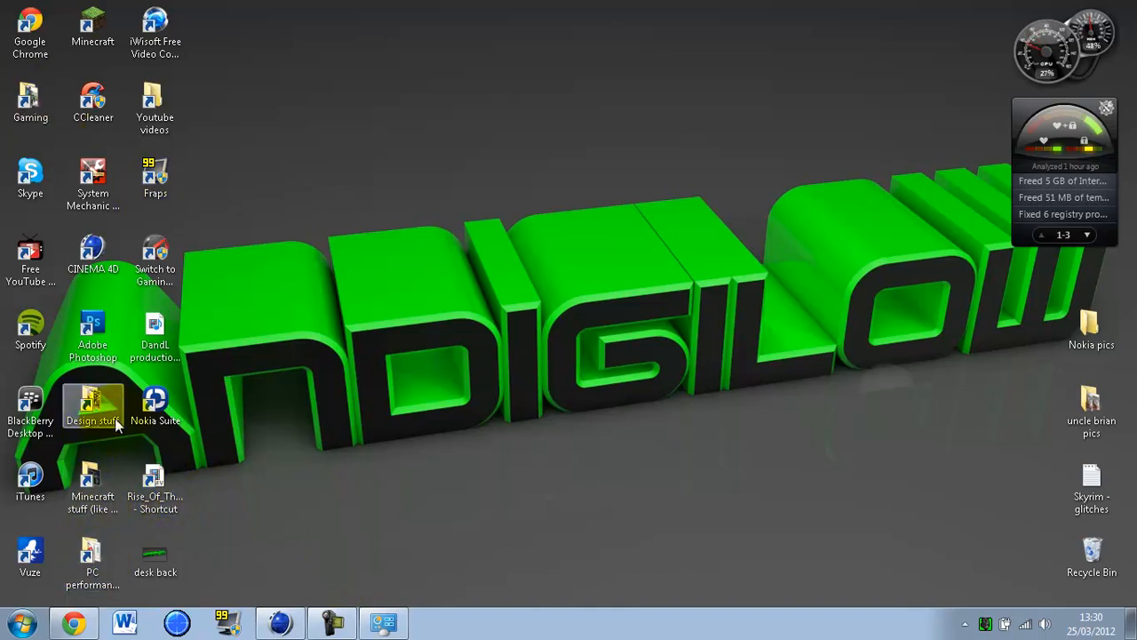
click(1088, 118)
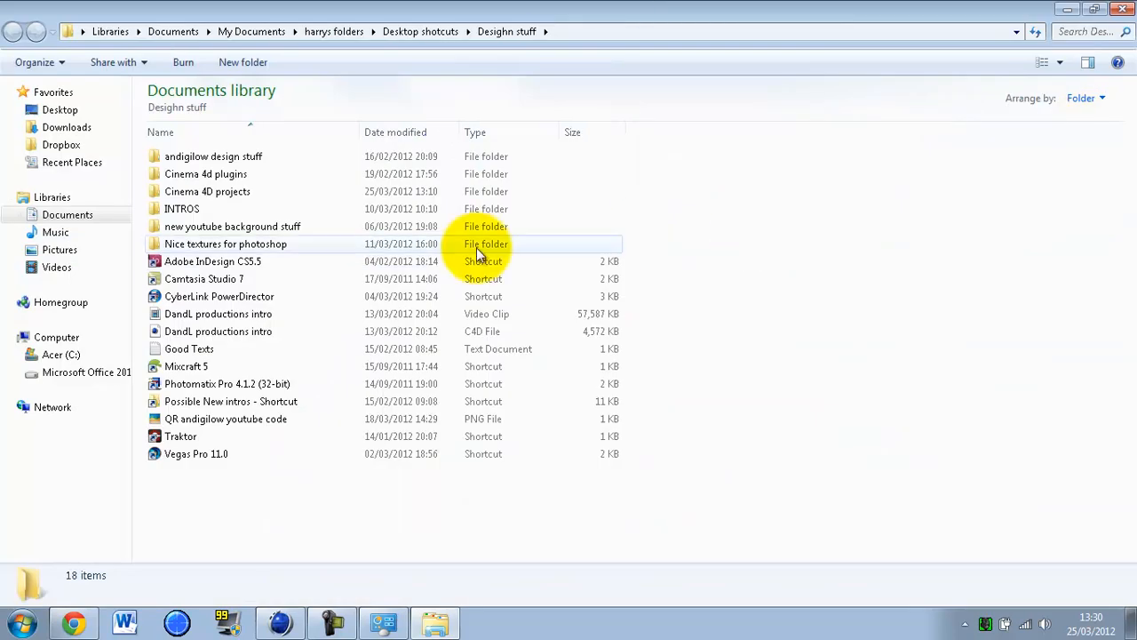
double_click(222, 227)
click(270, 280)
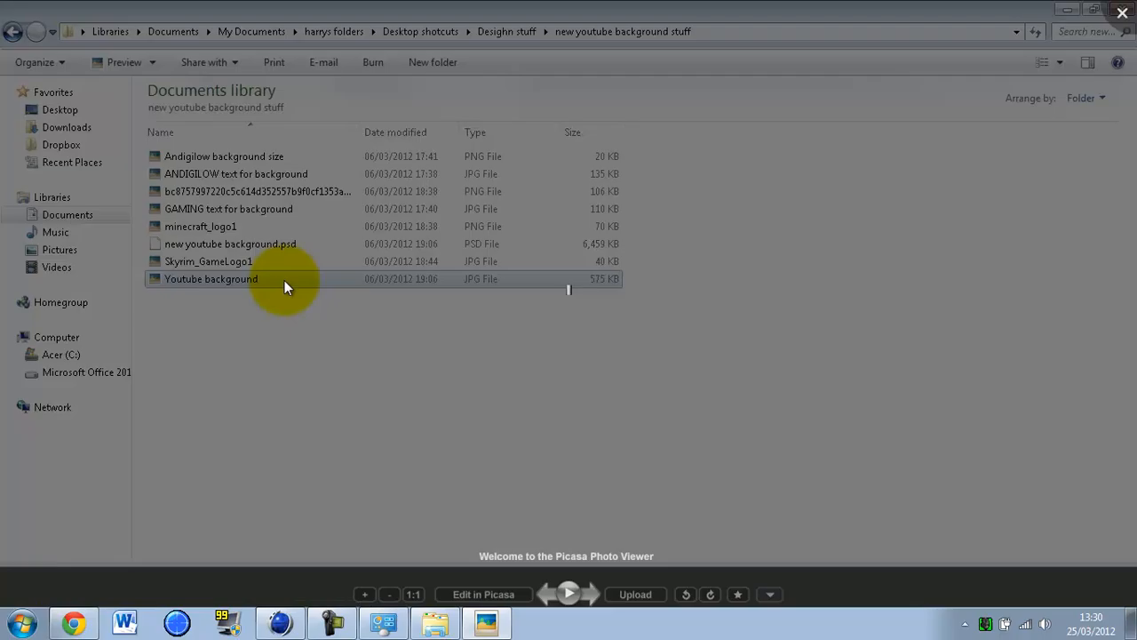
- Enlarge and reposition the Youtube background image to examine the ANDIGILOW and GAMING lettering along its sides
scroll(652, 239, up, 2)
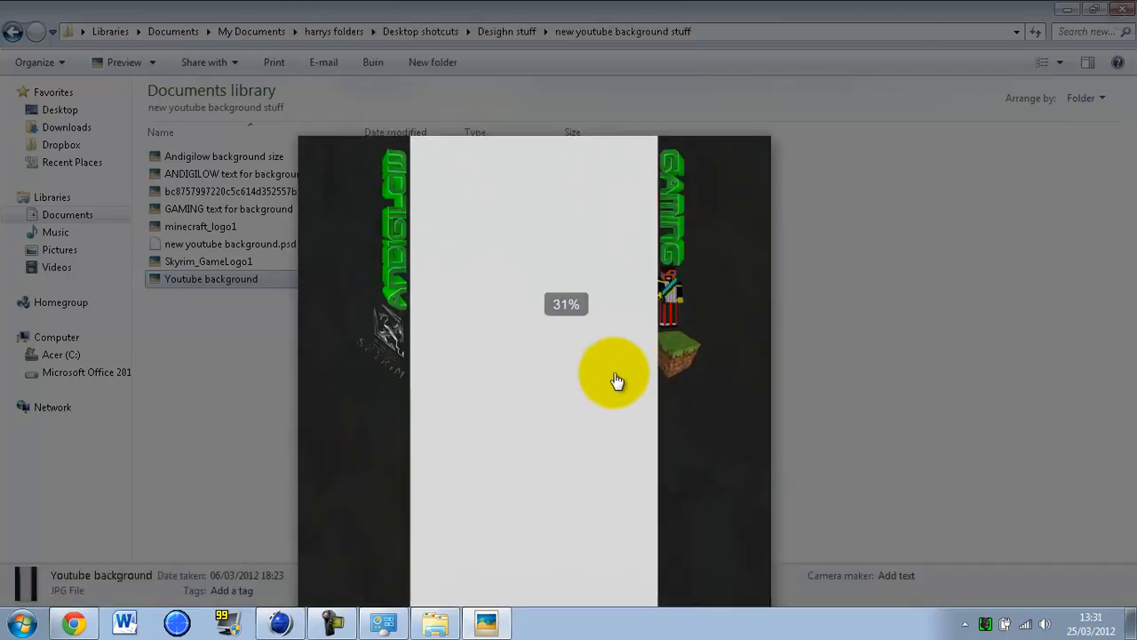
scroll(617, 381, up, 2)
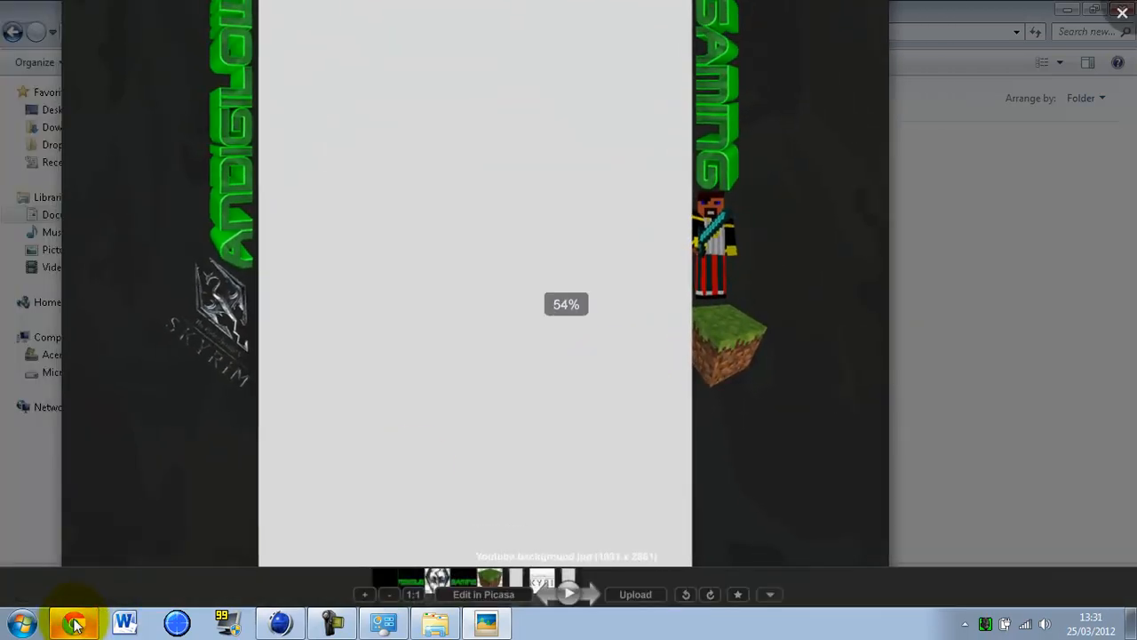
drag(590, 246, 523, 281)
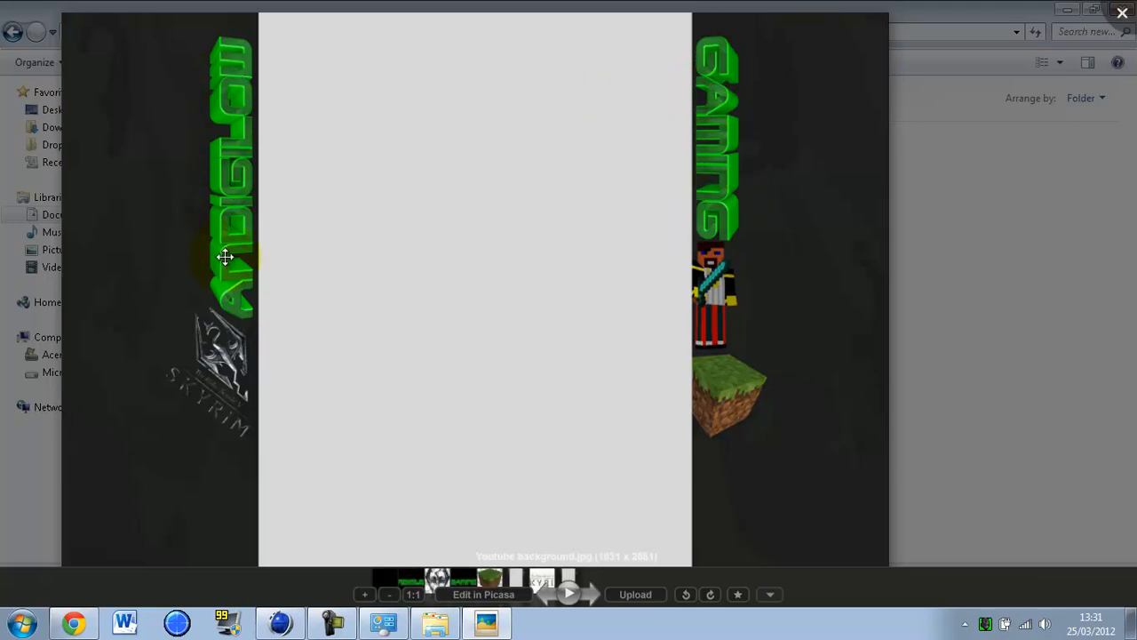
click(238, 208)
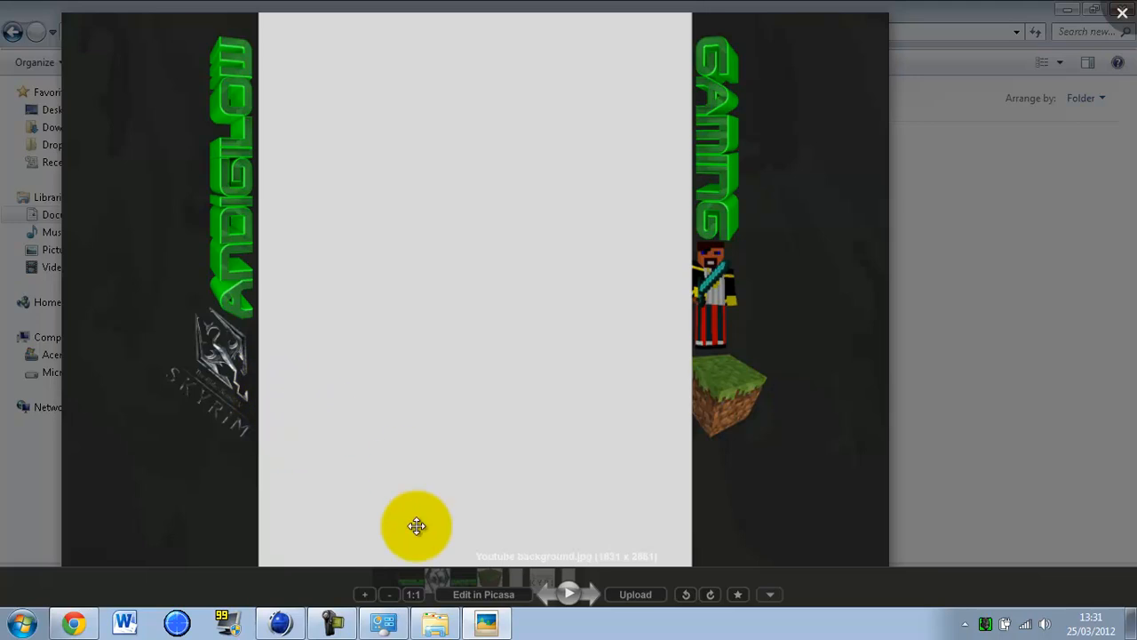
- Browse back through the folder's source images, including the Skyrim logo, Minecraft block, GAMING text and ANDIGILOW text renders
click(544, 596)
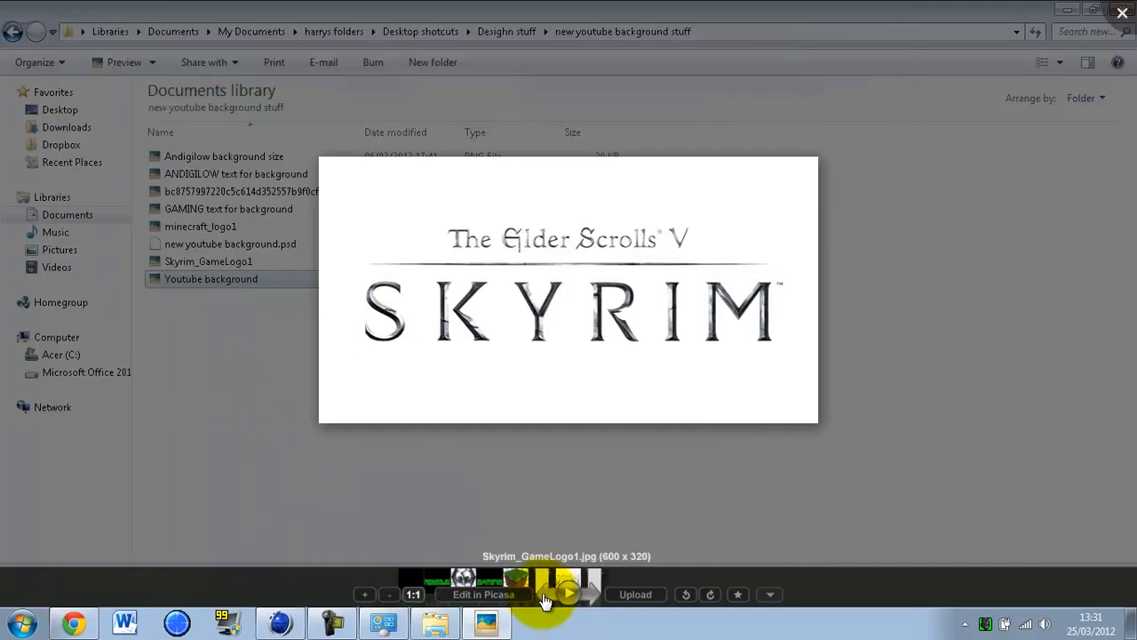
click(544, 597)
click(544, 597)
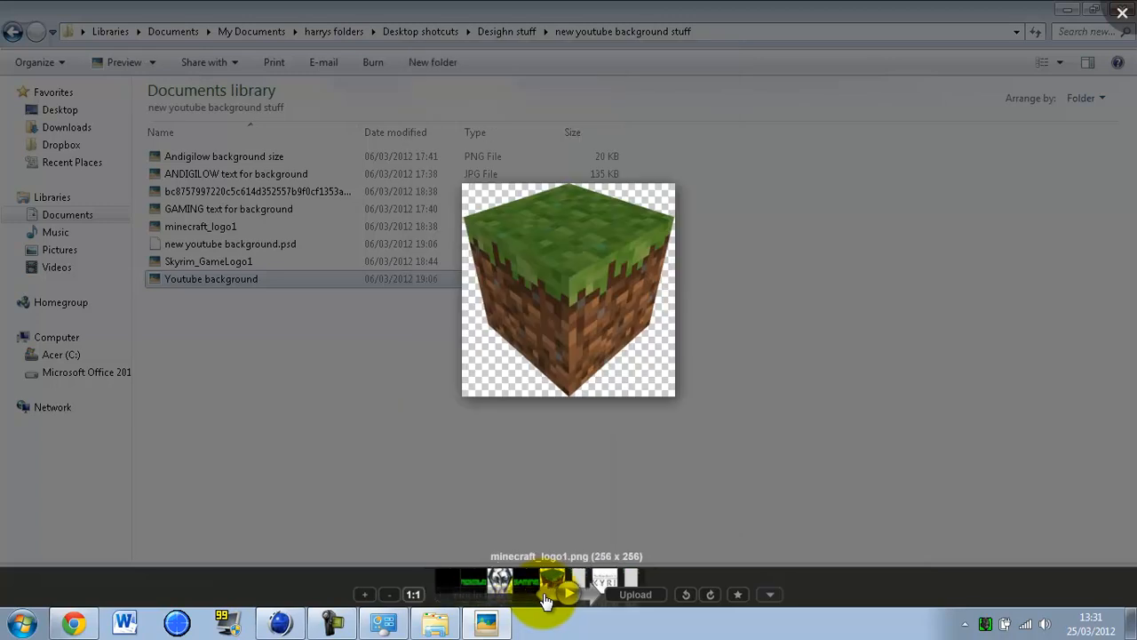
click(545, 598)
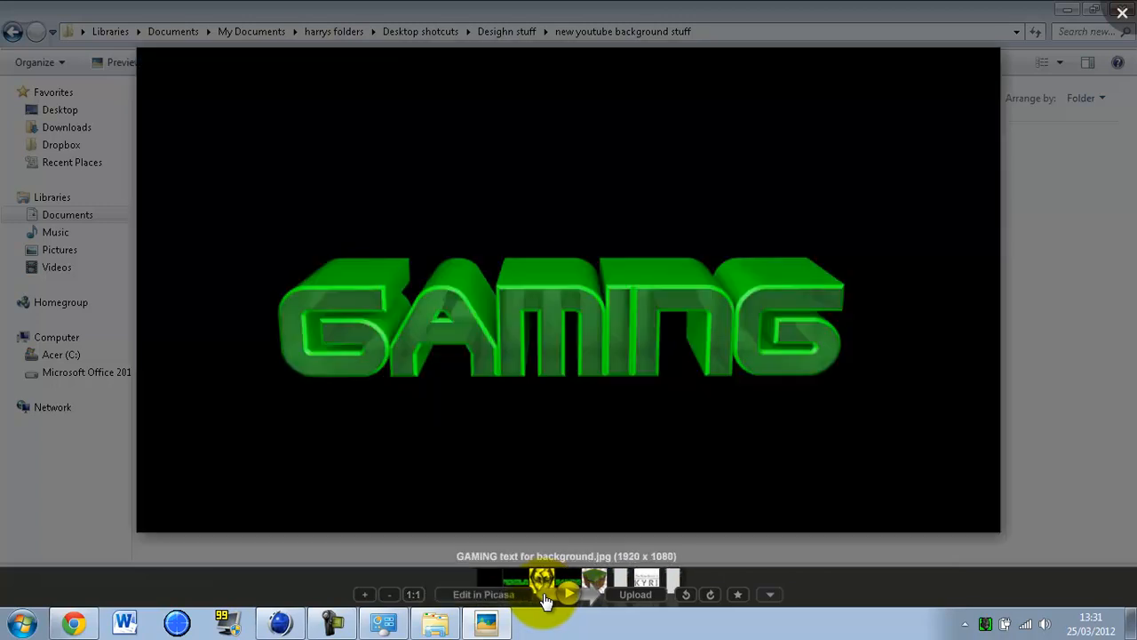
click(544, 597)
click(545, 598)
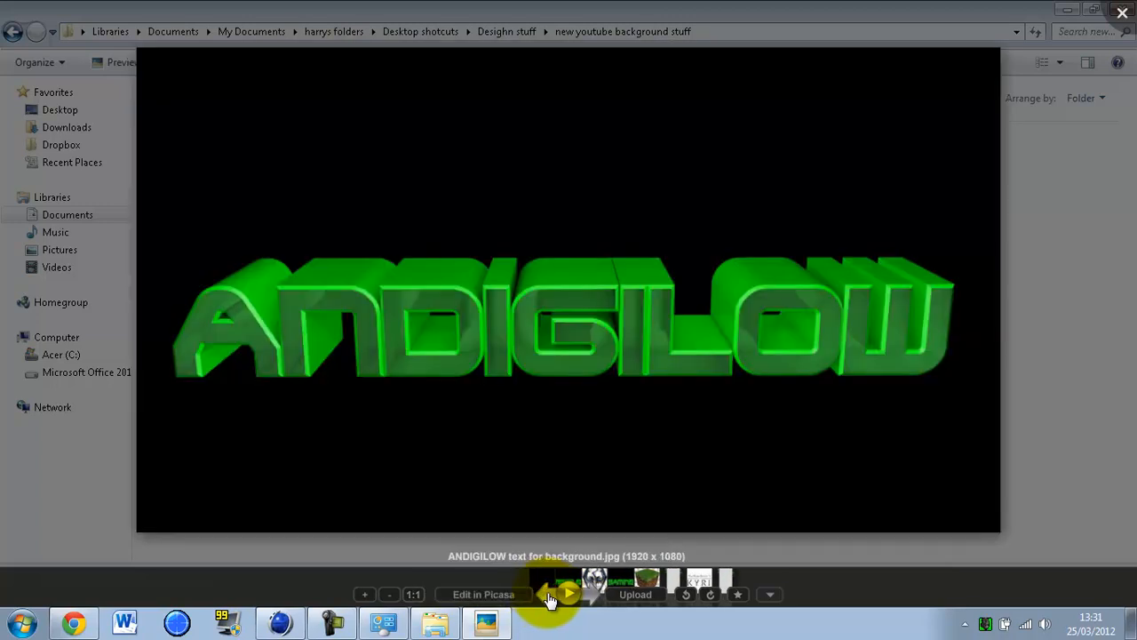
click(545, 597)
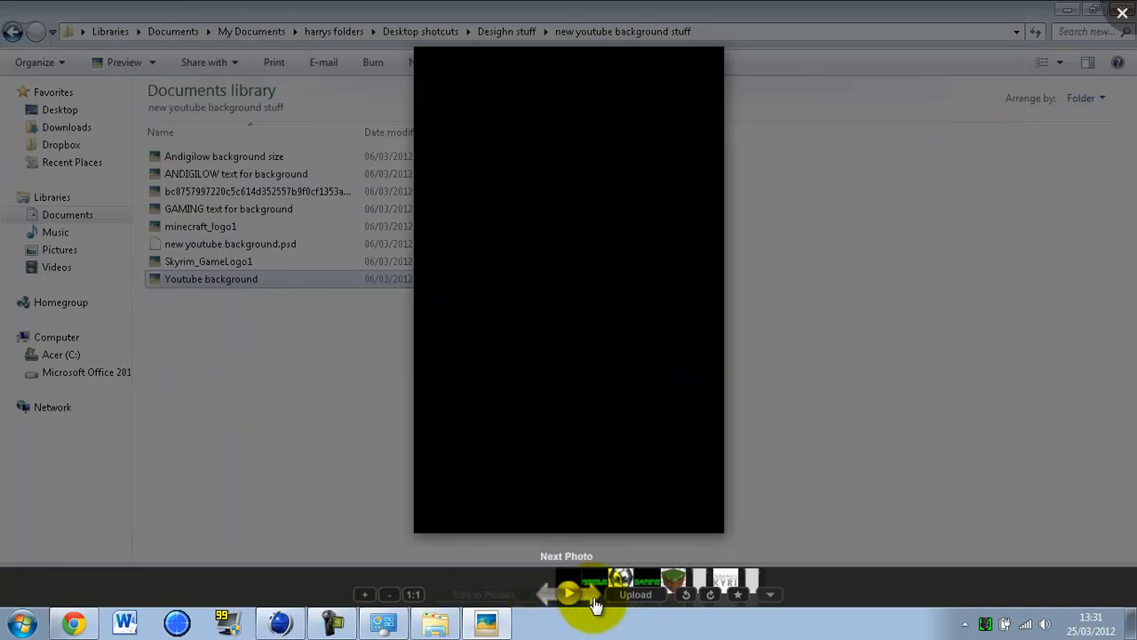
- Compare the finished Youtube background image with the separate ANDIGILOW text render by moving between the two images
click(594, 602)
click(594, 602)
click(593, 602)
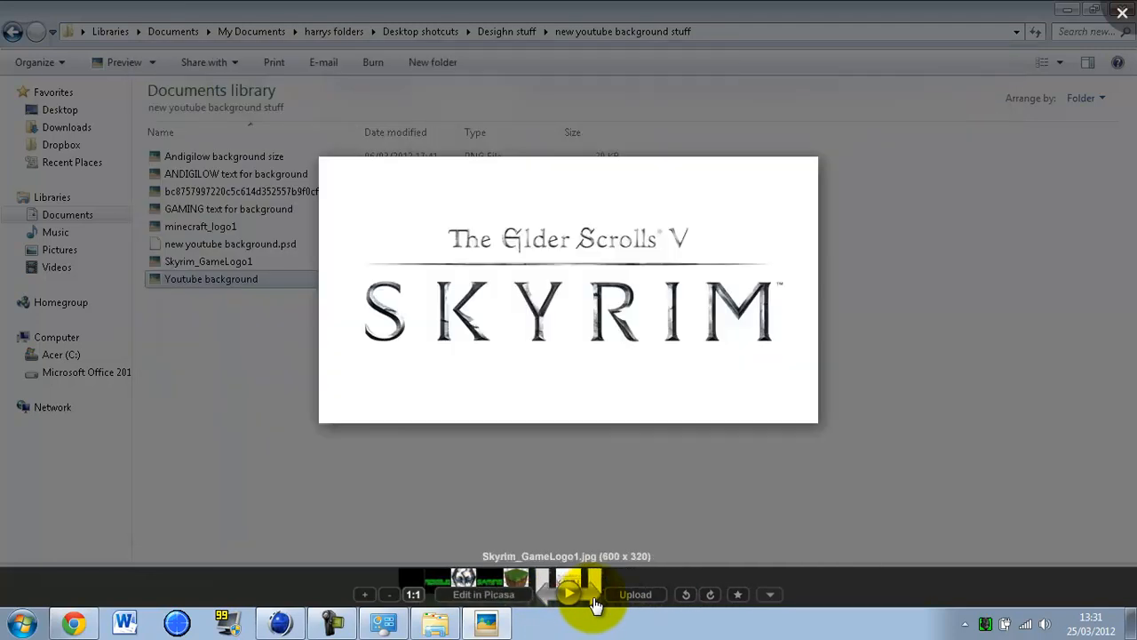
click(594, 602)
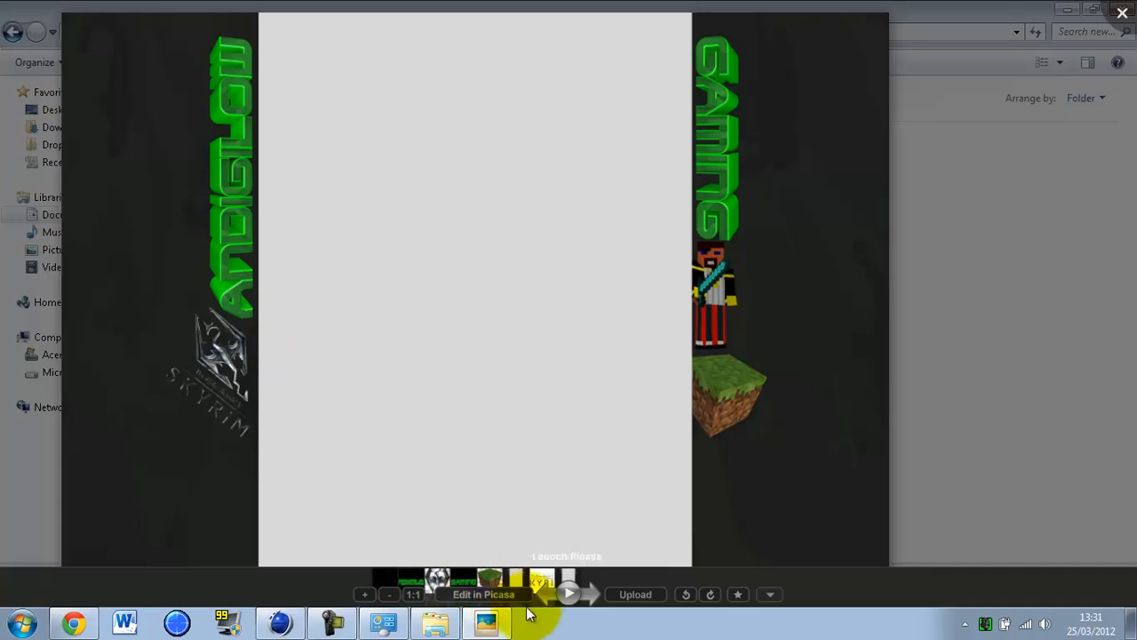
click(546, 598)
click(548, 600)
click(549, 601)
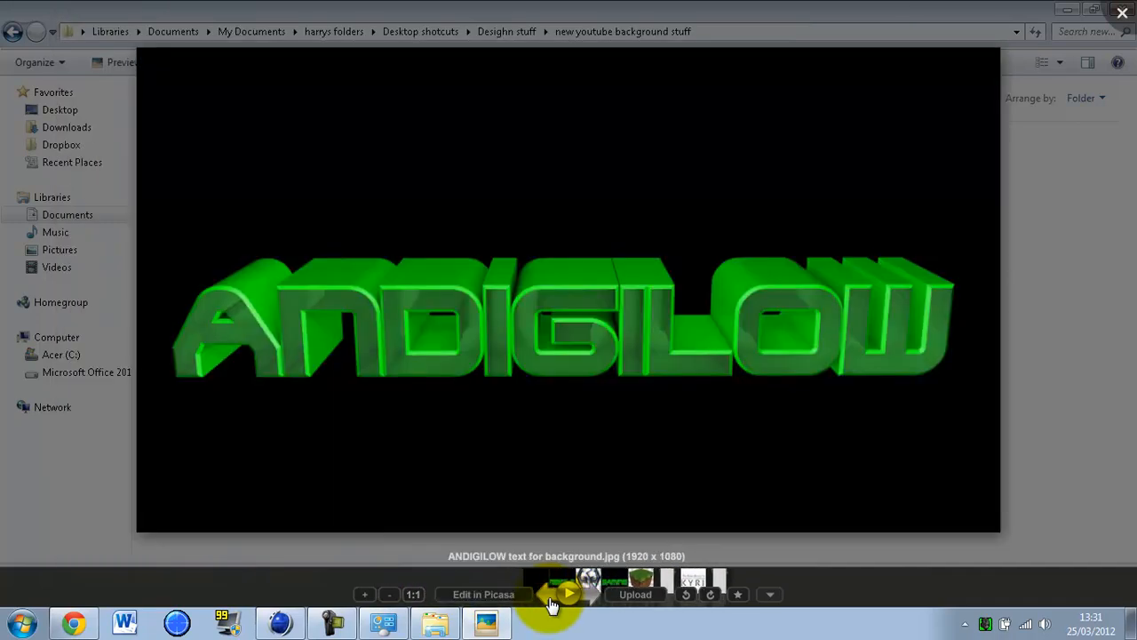
click(593, 602)
click(593, 603)
click(594, 603)
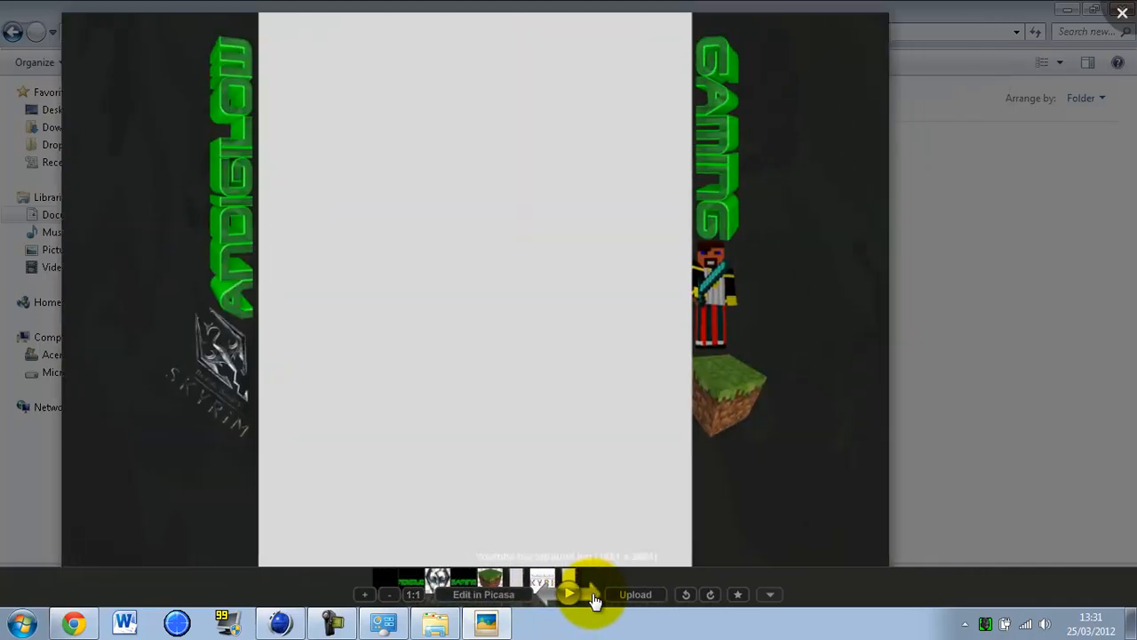
- Compare the Skyrim emblem and the other source images with how they are placed in the finished Youtube background
click(547, 601)
click(546, 602)
click(546, 602)
click(546, 601)
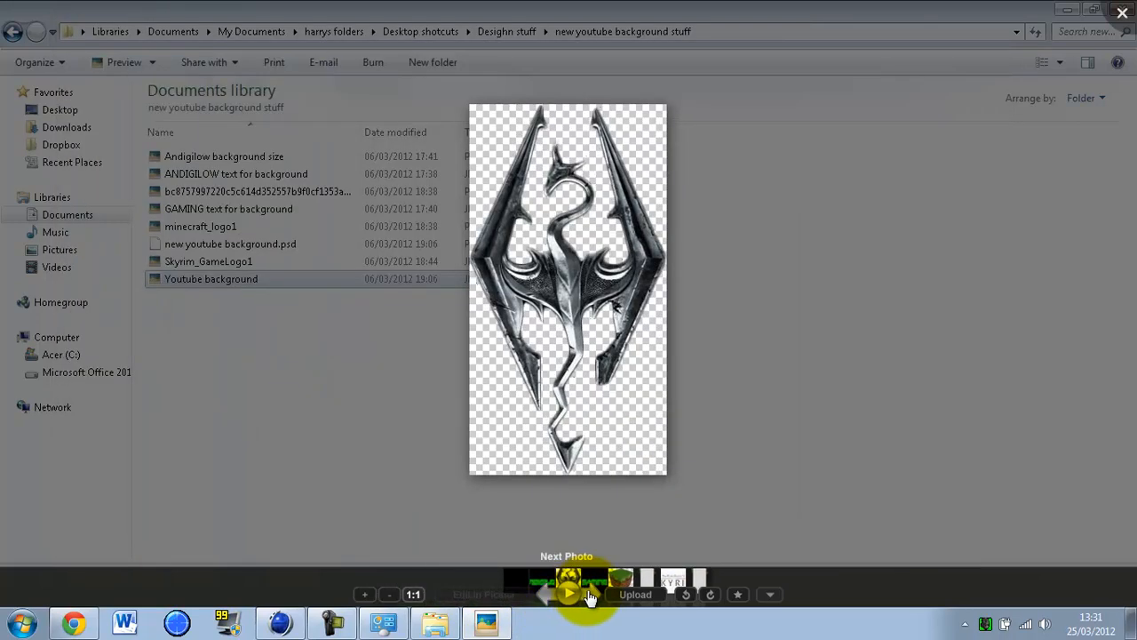
click(590, 598)
click(590, 598)
click(590, 598)
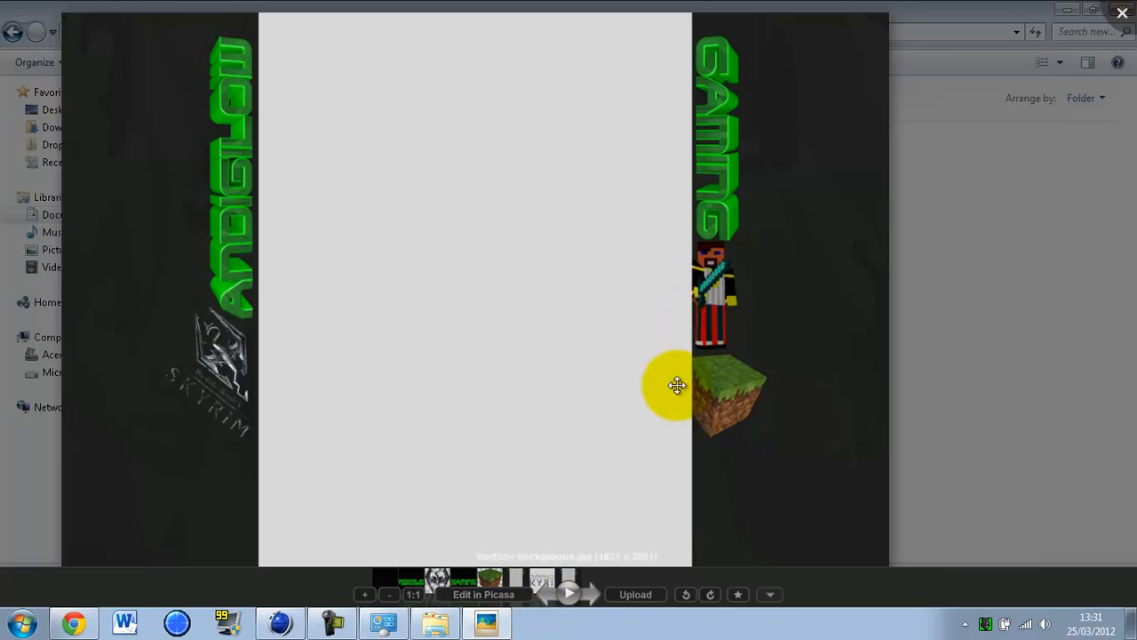
click(551, 603)
click(551, 602)
click(551, 602)
click(602, 594)
click(593, 602)
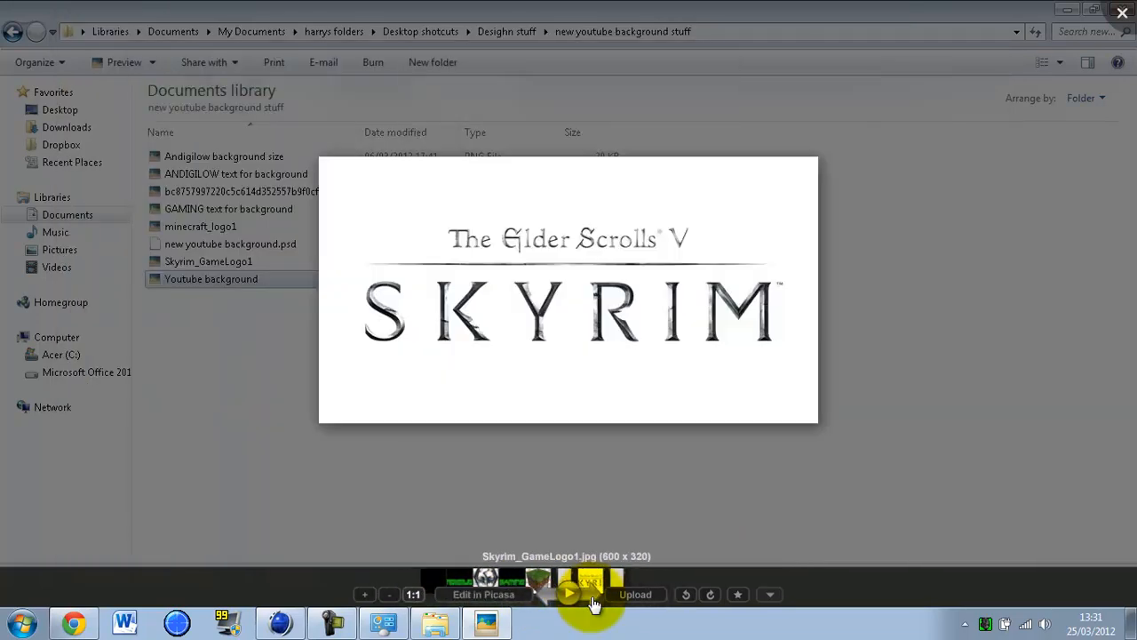
click(594, 602)
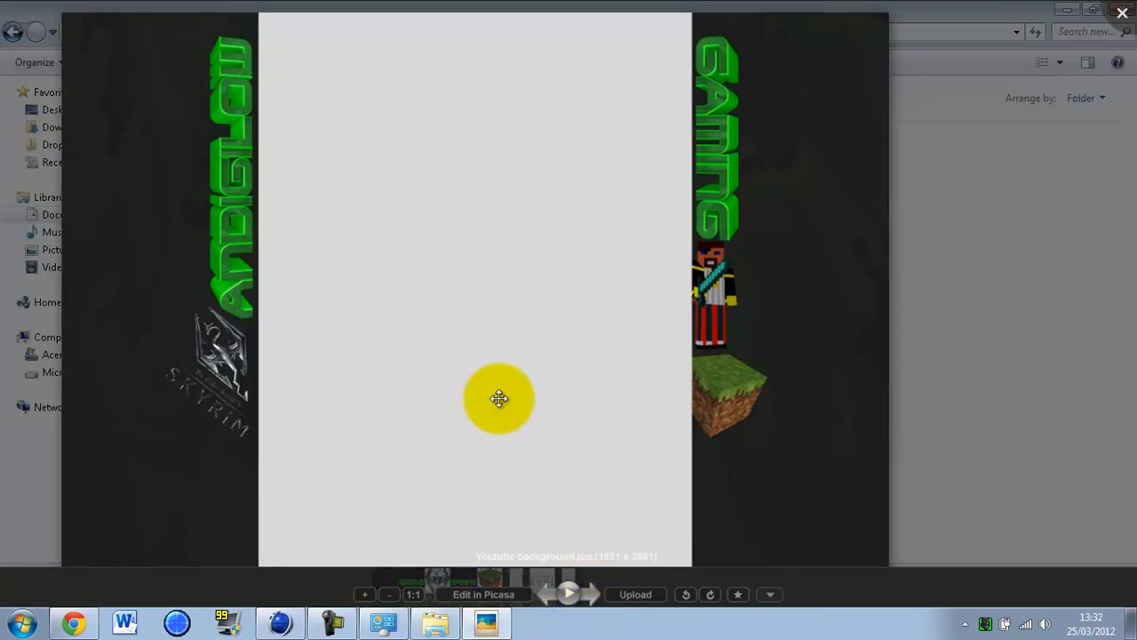
- Close the photo viewer and reload the Andigilow Gaming YouTube channel page in Chrome
key(Escape)
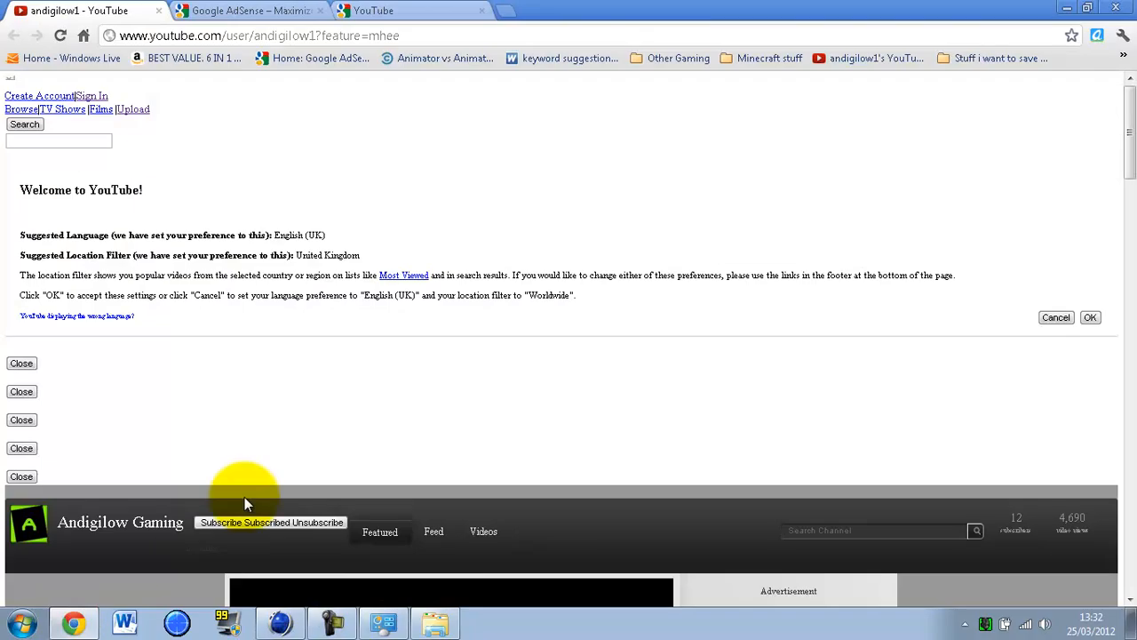
scroll(302, 396, down, 3)
scroll(320, 338, up, 3)
click(60, 36)
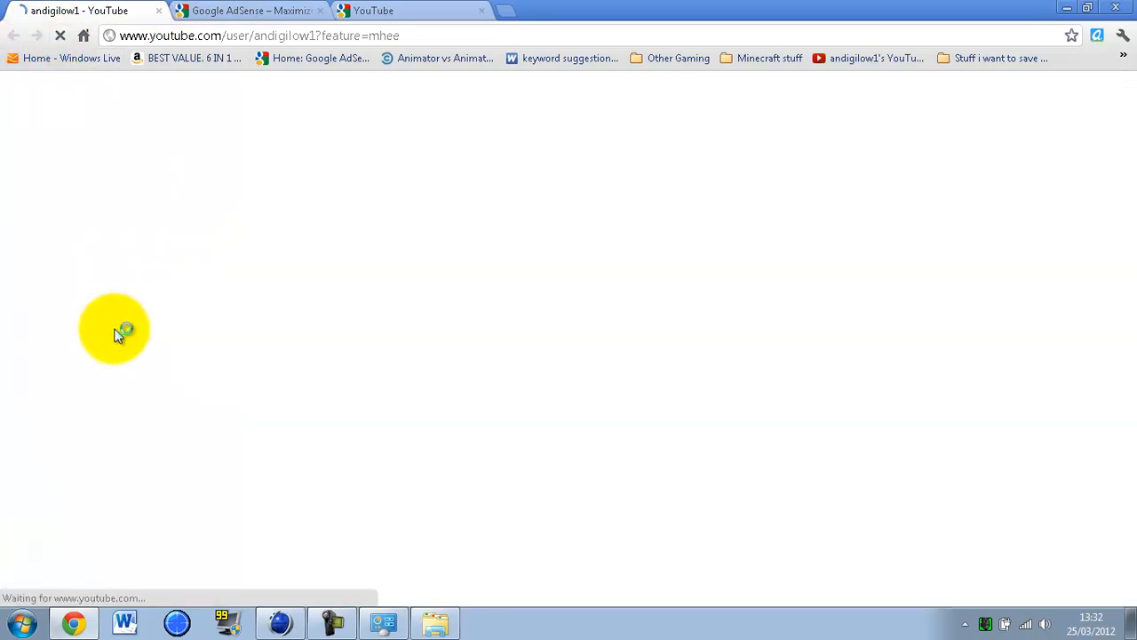
- Look over the YouTube channel page to examine the custom background on both sides of the content
scroll(959, 331, down, 5)
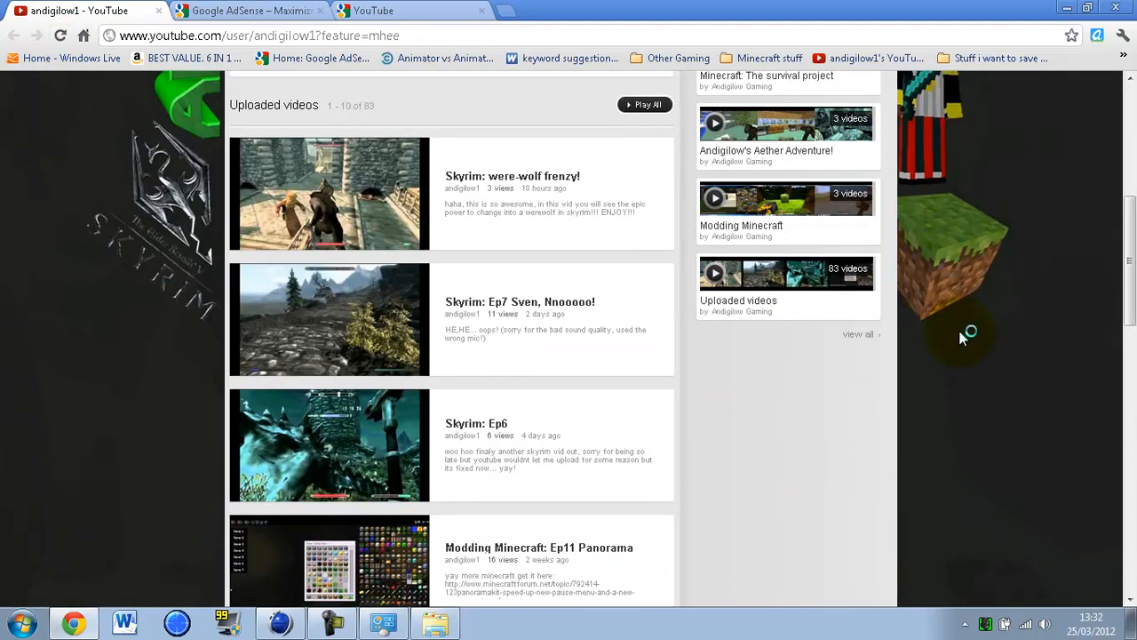
scroll(958, 331, up, 5)
scroll(551, 524, down, 2)
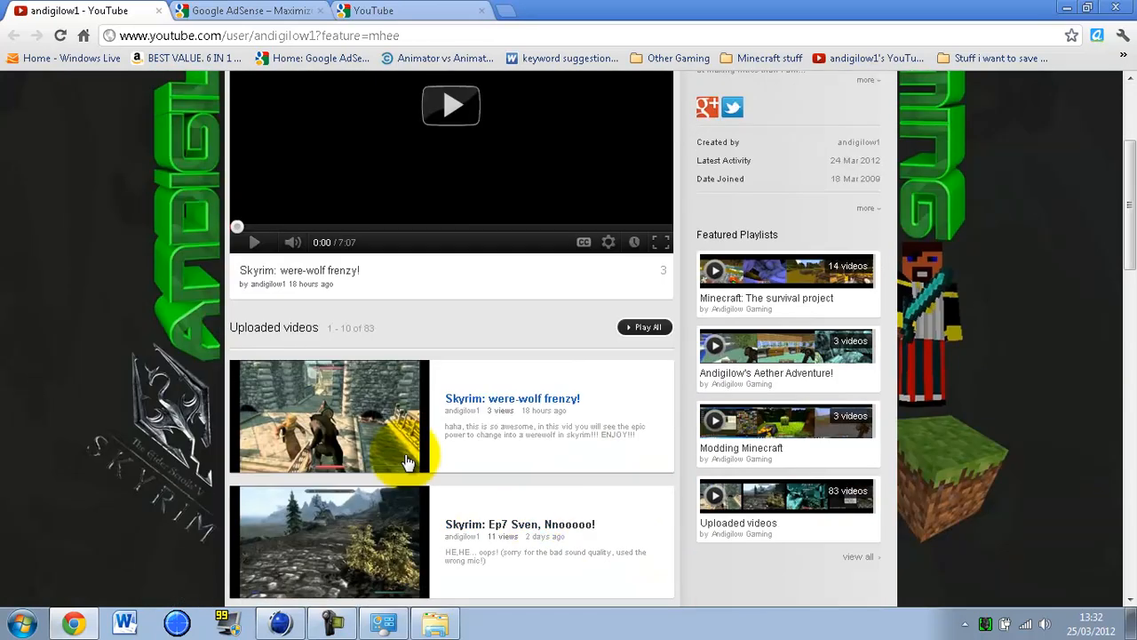
scroll(670, 407, up, 1)
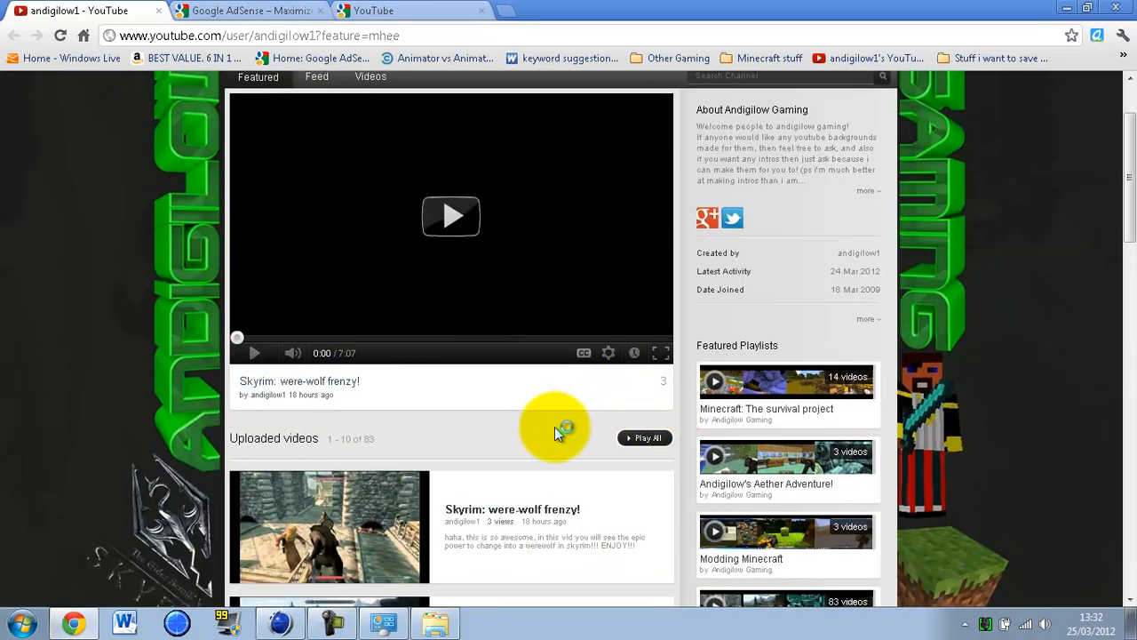
scroll(553, 434, down, 4)
scroll(551, 444, up, 1)
scroll(551, 444, up, 4)
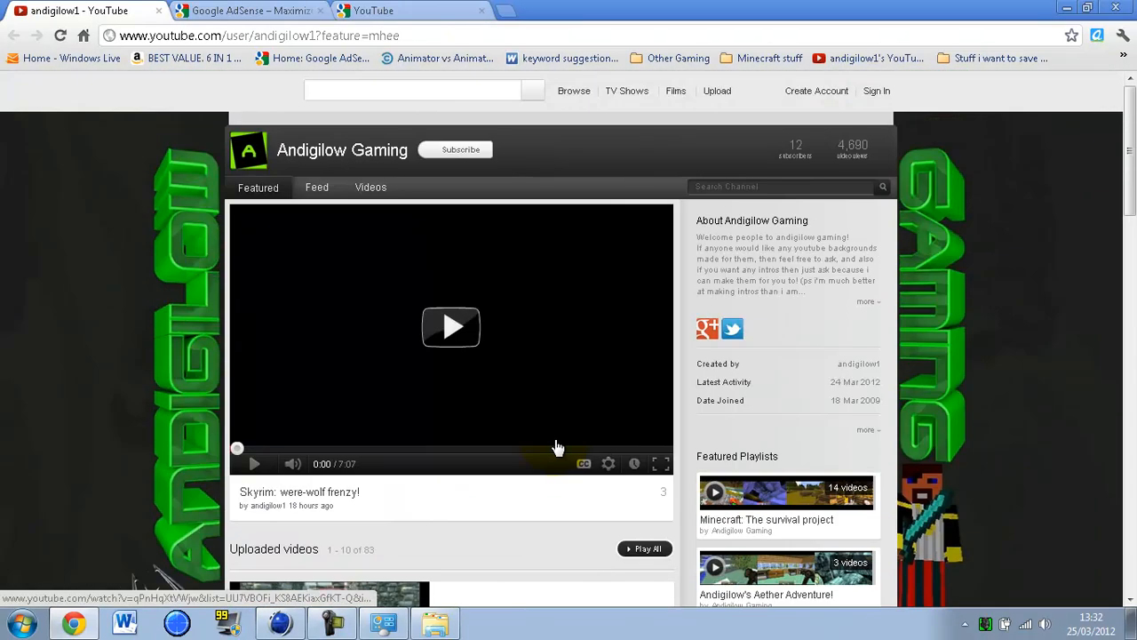